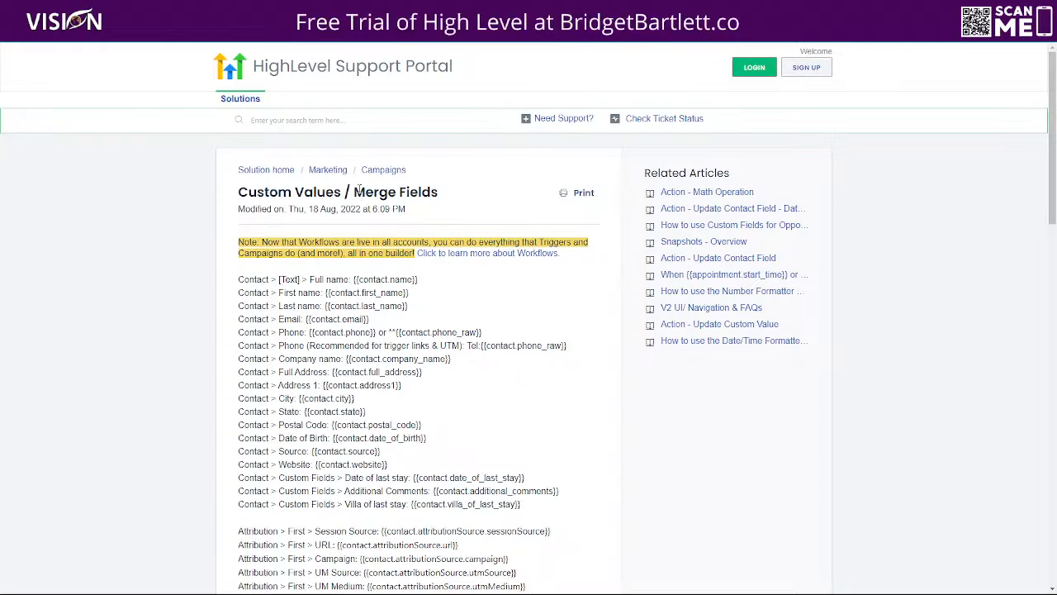
Read through the Custom Values / Merge Fields article, examining the contact, attribution, user, appointment and account merge fields
{"action": "scroll", "coordinate": [484, 365], "scroll_direction": "down", "scroll_amount": 1}
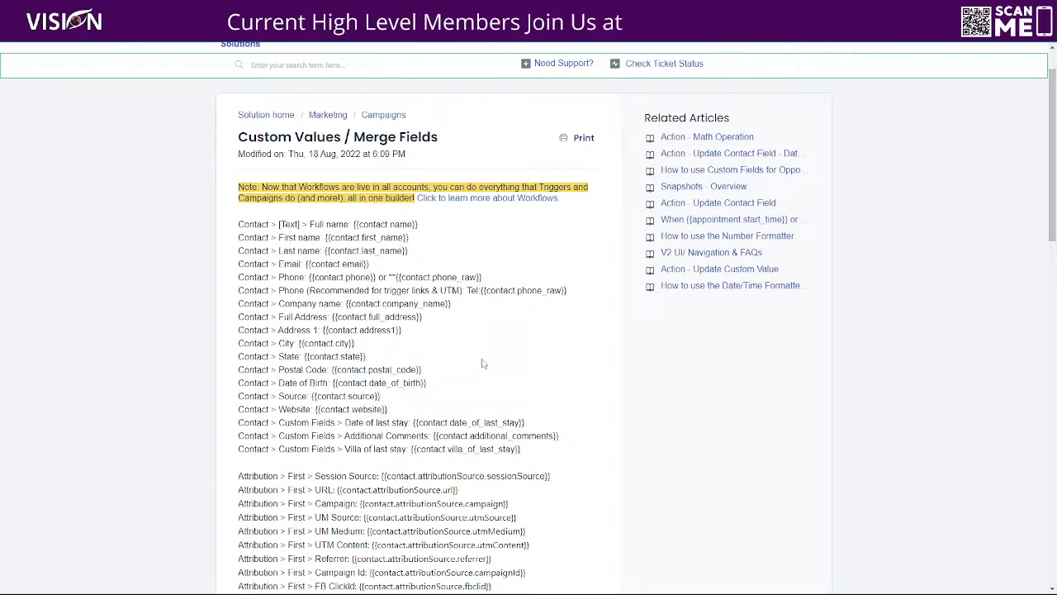
{"action": "scroll", "coordinate": [426, 341], "scroll_direction": "down", "scroll_amount": 1}
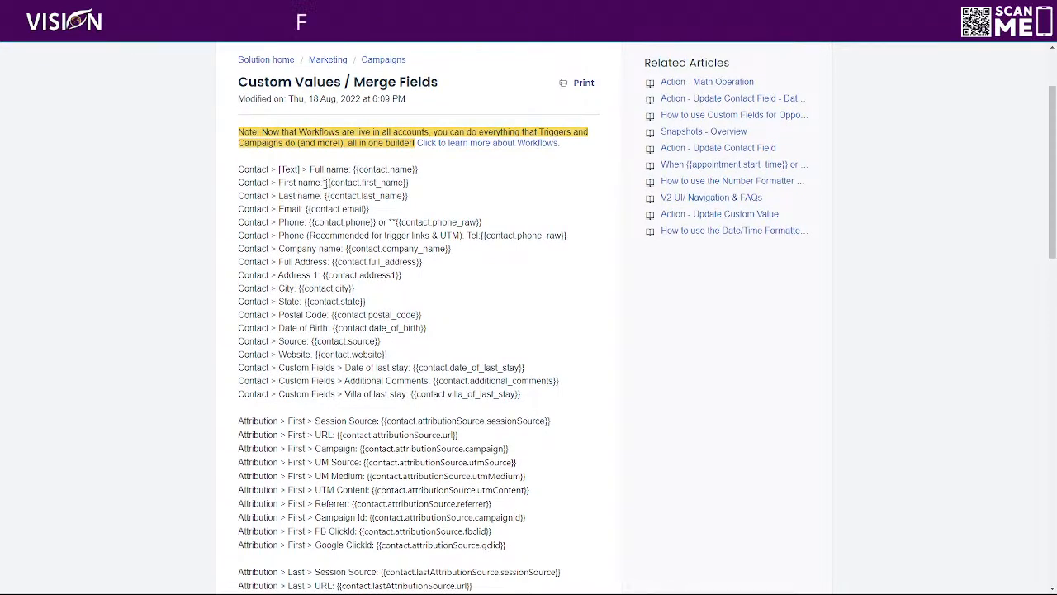
{"action": "left_click_drag", "start_coordinate": [325, 183], "coordinate": [419, 182]}
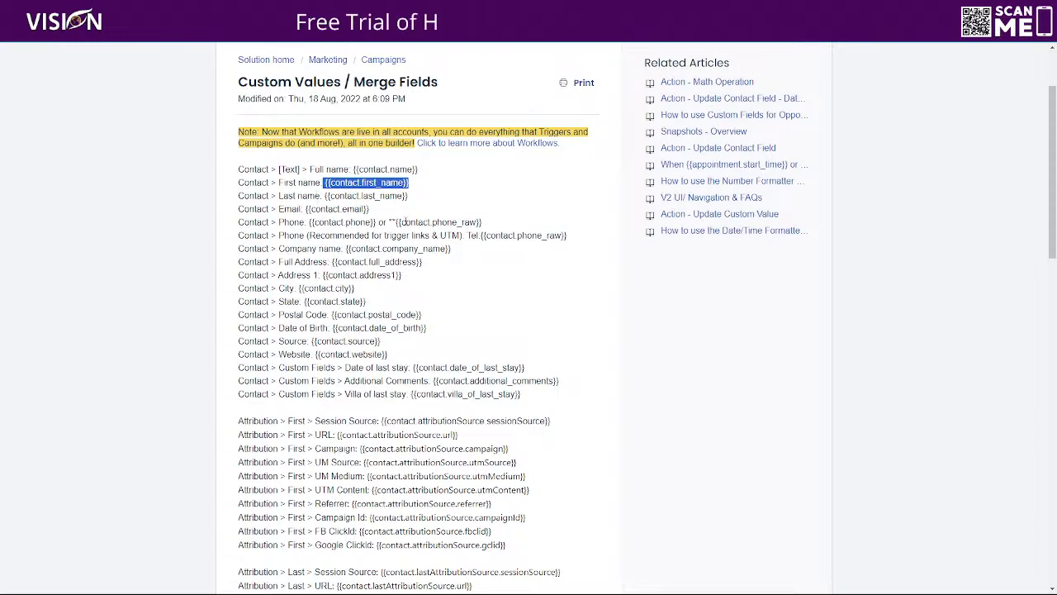
{"action": "left_click_drag", "start_coordinate": [306, 209], "coordinate": [369, 210]}
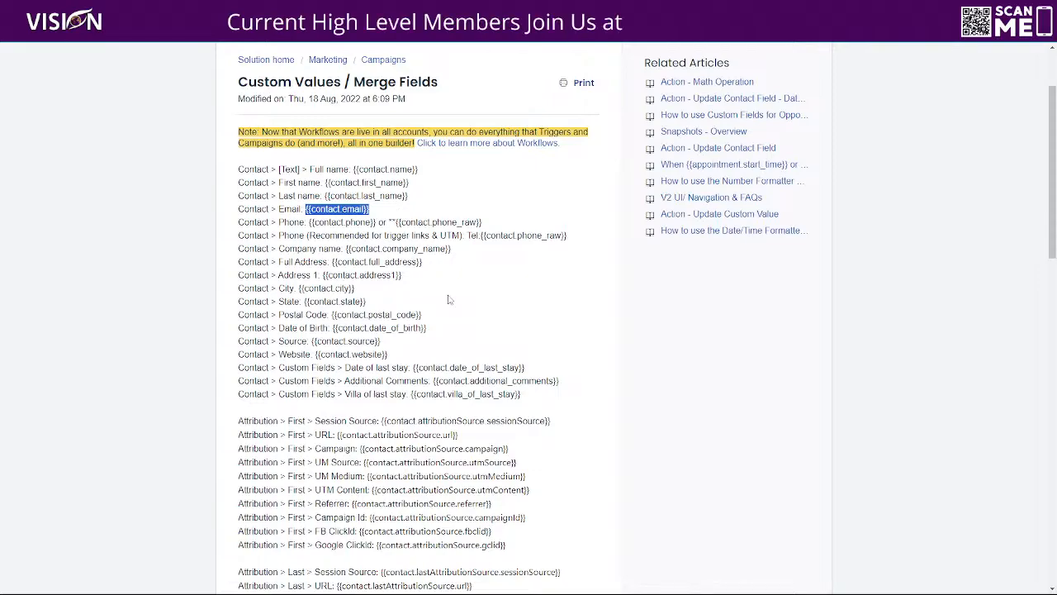
{"action": "scroll", "coordinate": [448, 300], "scroll_direction": "down", "scroll_amount": 5}
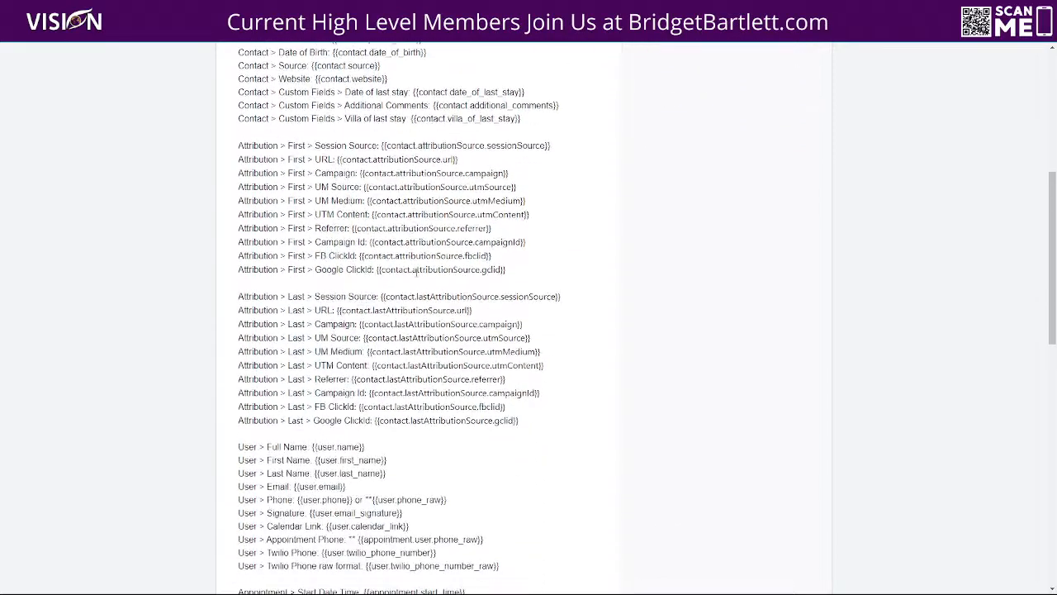
{"action": "scroll", "coordinate": [416, 272], "scroll_direction": "down", "scroll_amount": 5}
{"action": "scroll", "coordinate": [380, 262], "scroll_direction": "down", "scroll_amount": 2}
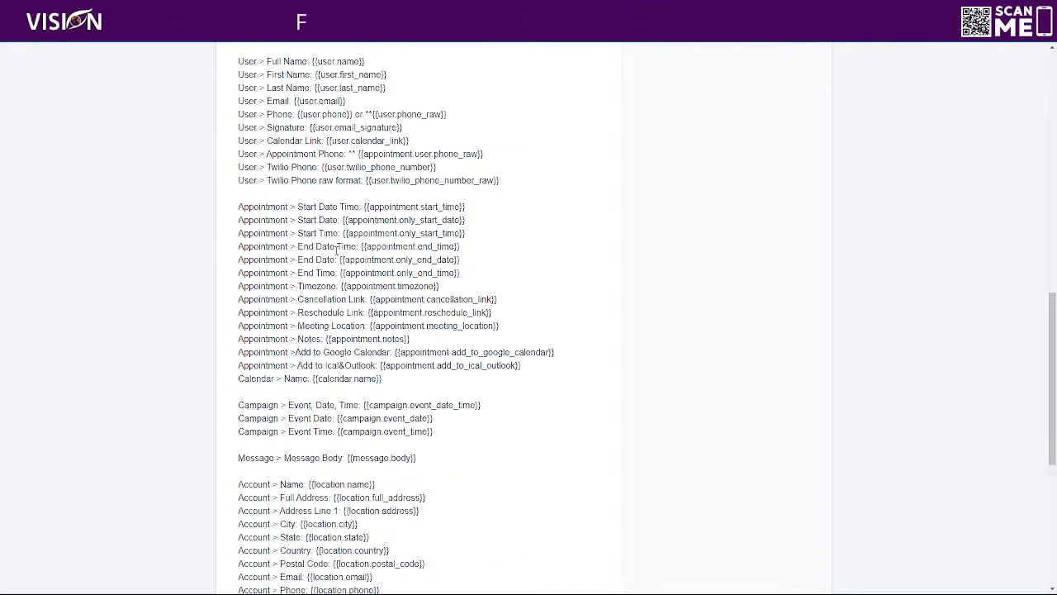
{"action": "scroll", "coordinate": [347, 279], "scroll_direction": "down", "scroll_amount": 1}
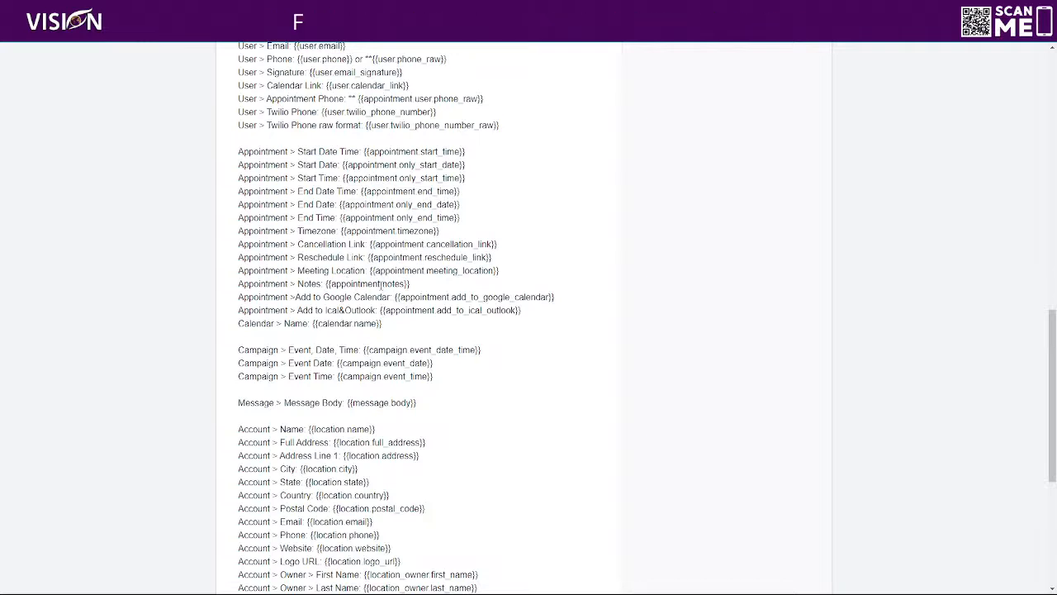
{"action": "scroll", "coordinate": [404, 339], "scroll_direction": "down", "scroll_amount": 3}
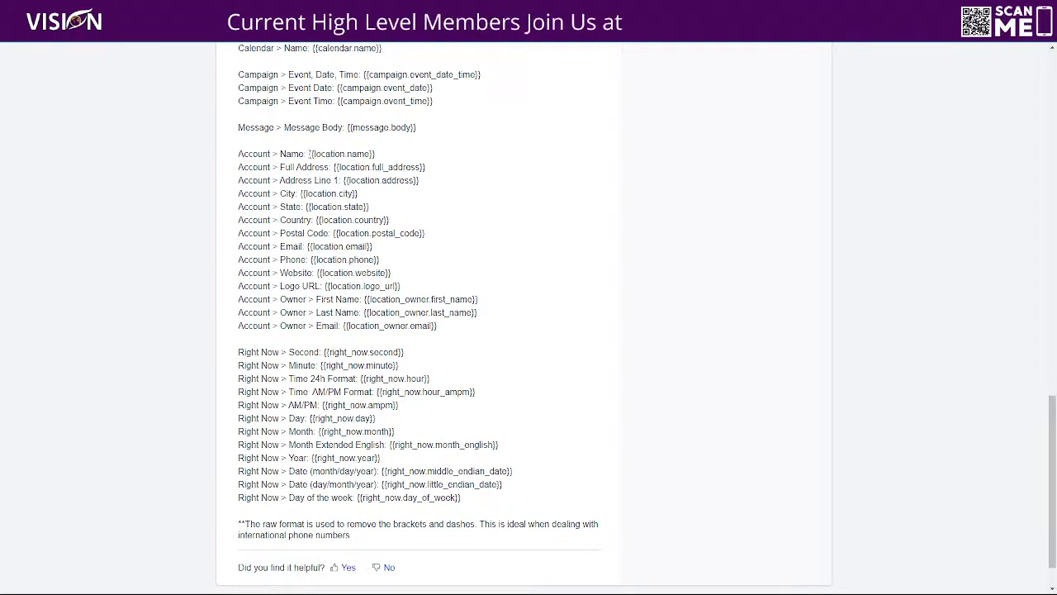
{"action": "left_click_drag", "start_coordinate": [334, 154], "coordinate": [381, 159]}
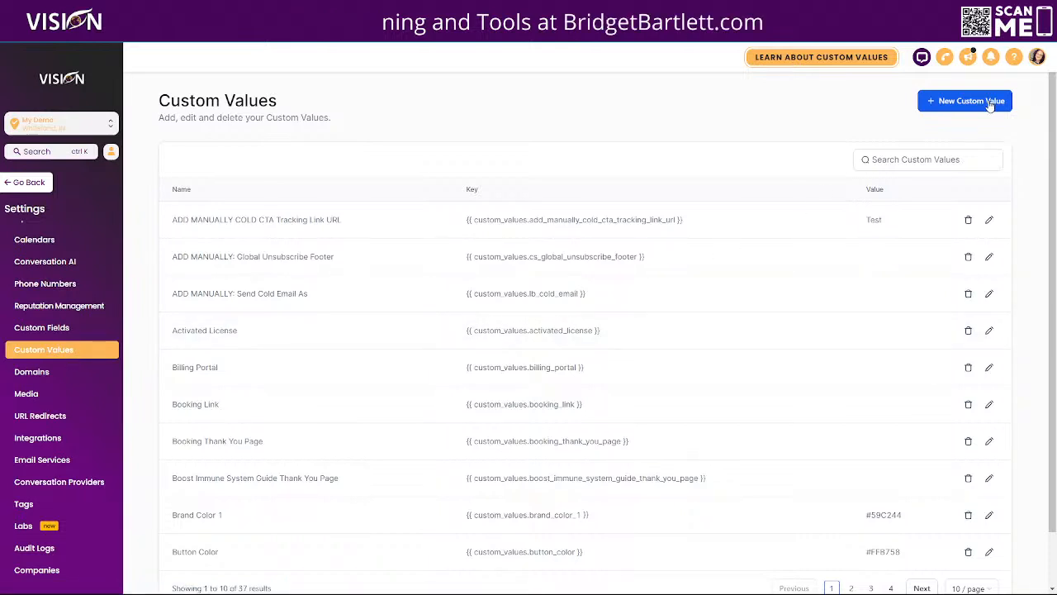
Inspect the Brand Color 1 custom value's key and hex value in the list and in its edit dialog
{"action": "scroll", "coordinate": [376, 467], "scroll_direction": "down", "scroll_amount": 2}
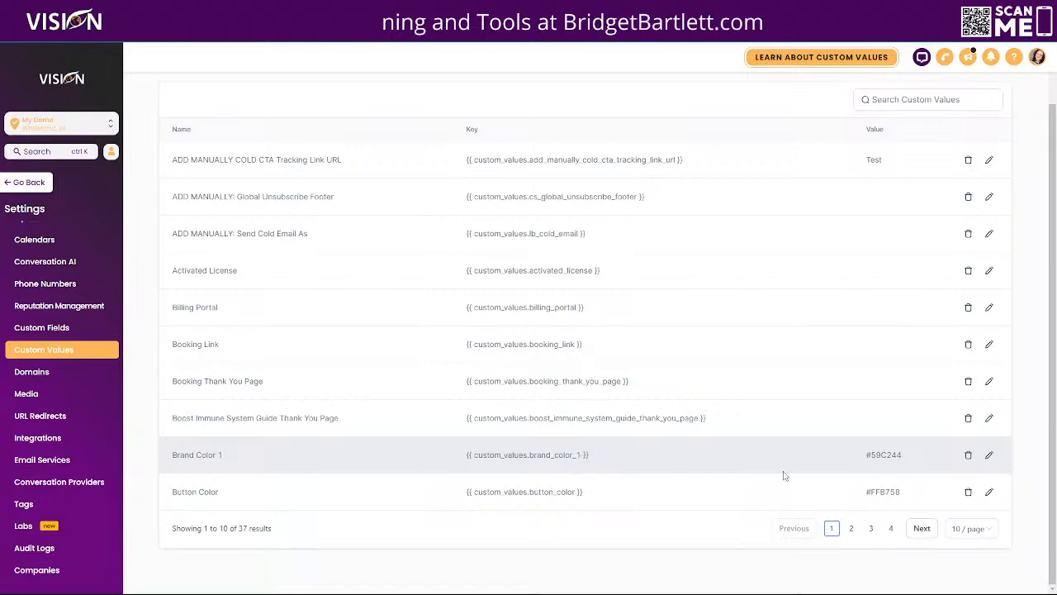
{"action": "left_click_drag", "start_coordinate": [592, 457], "coordinate": [455, 468]}
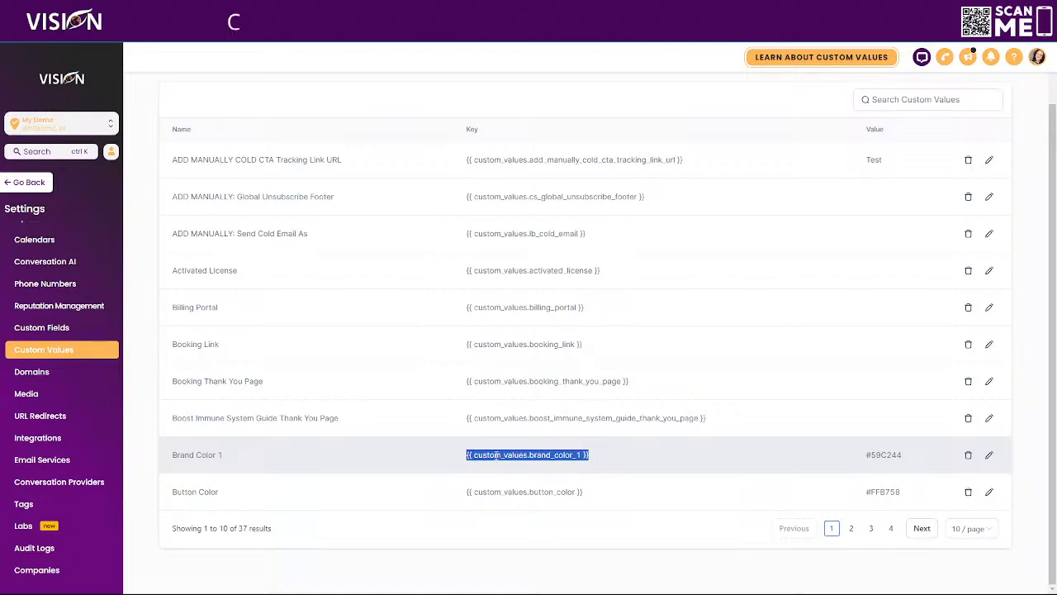
{"action": "left_click_drag", "start_coordinate": [920, 459], "coordinate": [842, 467]}
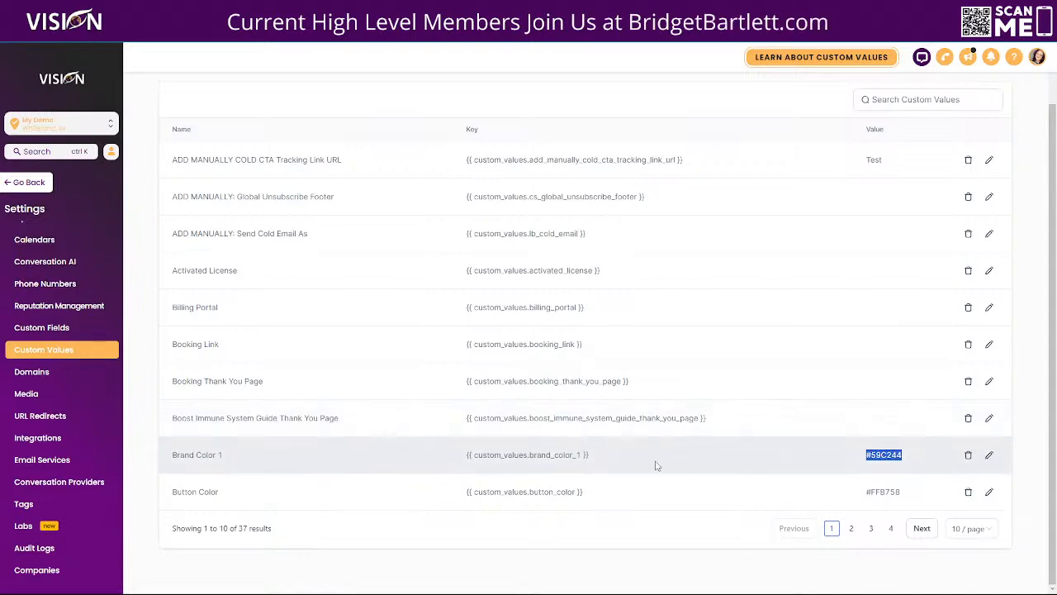
{"action": "left_click_drag", "start_coordinate": [583, 455], "coordinate": [615, 456]}
{"action": "left_click", "coordinate": [468, 456]}
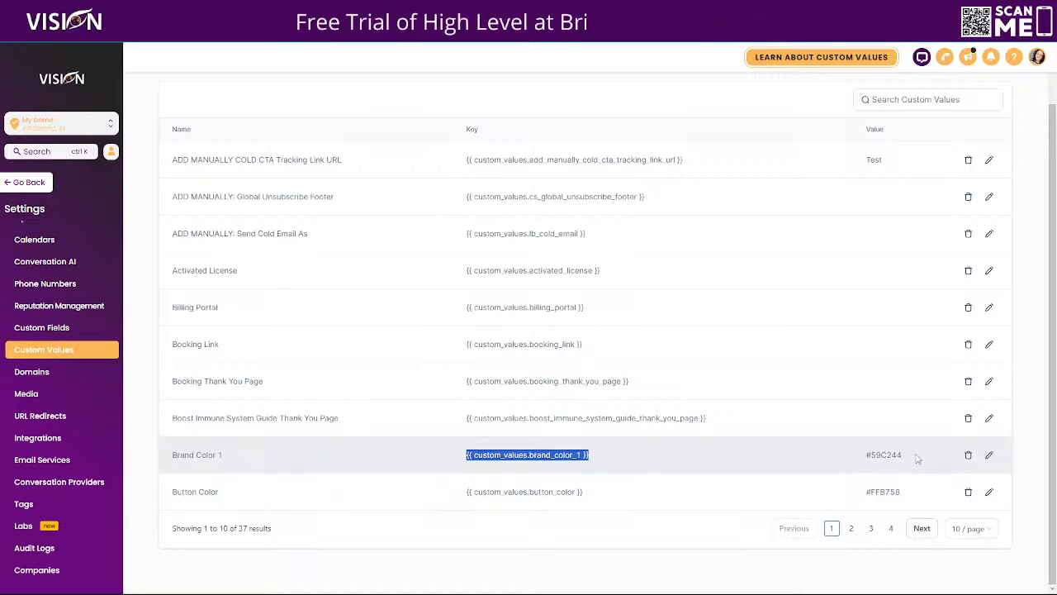
{"action": "left_click", "coordinate": [989, 454]}
{"action": "left_click_drag", "start_coordinate": [513, 361], "coordinate": [426, 369]}
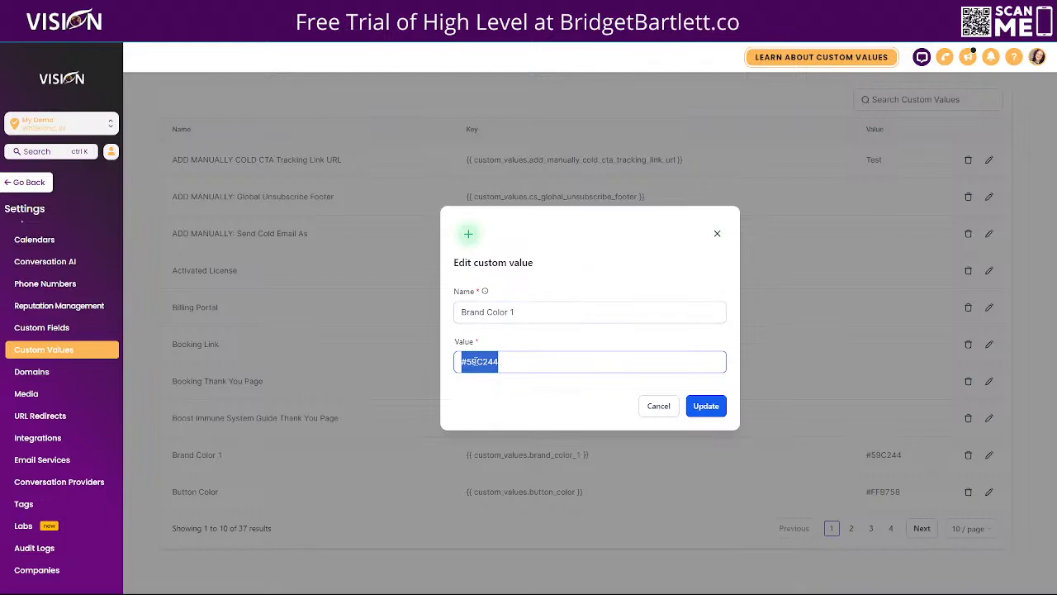
{"action": "left_click", "coordinate": [717, 234]}
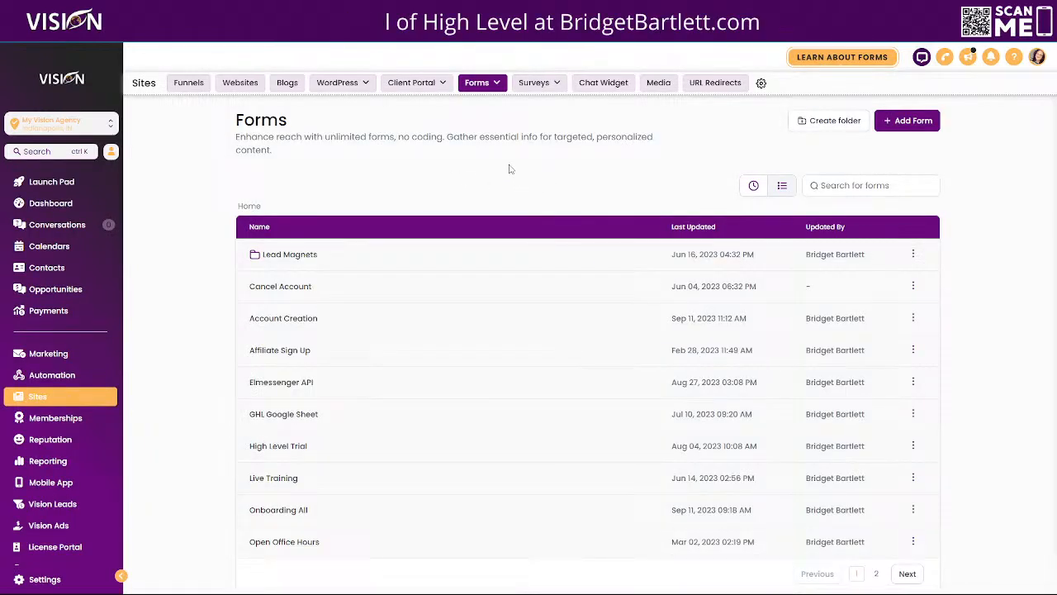
Open the Account Creation form for editing, review its fields, and show the custom fields available as form elements
{"action": "left_click", "coordinate": [915, 320]}
{"action": "left_click", "coordinate": [901, 336]}
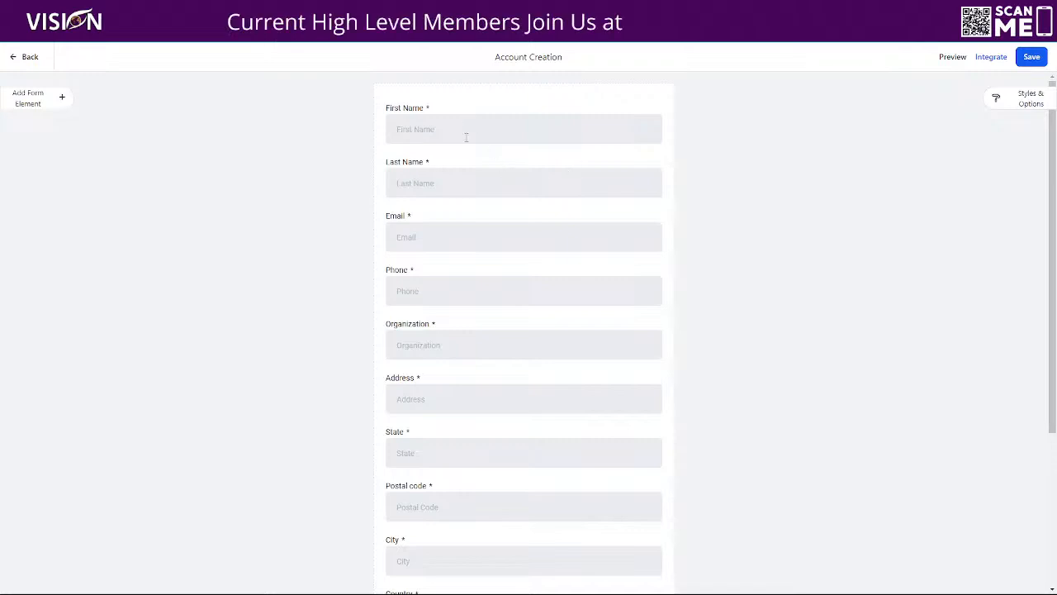
{"action": "scroll", "coordinate": [522, 157], "scroll_direction": "down", "scroll_amount": 1}
{"action": "scroll", "coordinate": [529, 147], "scroll_direction": "up", "scroll_amount": 1}
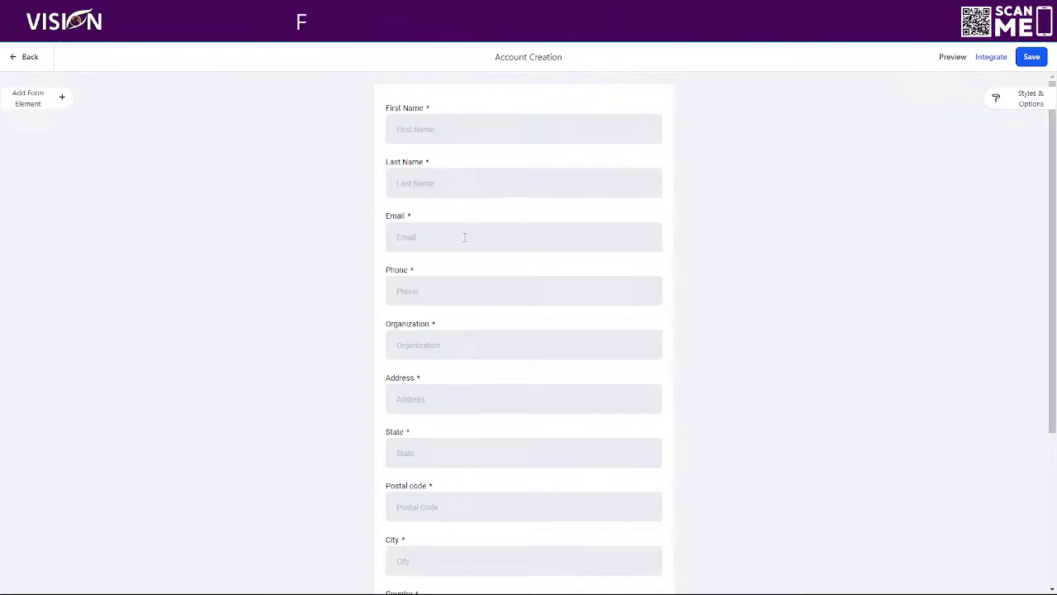
{"action": "scroll", "coordinate": [470, 234], "scroll_direction": "down", "scroll_amount": 1}
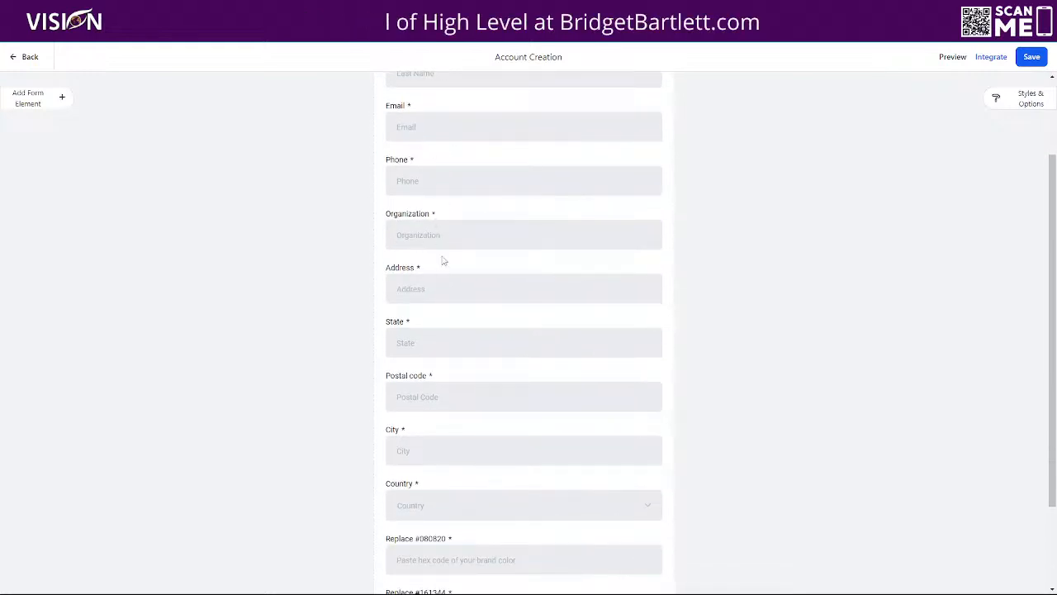
{"action": "scroll", "coordinate": [422, 366], "scroll_direction": "down", "scroll_amount": 1}
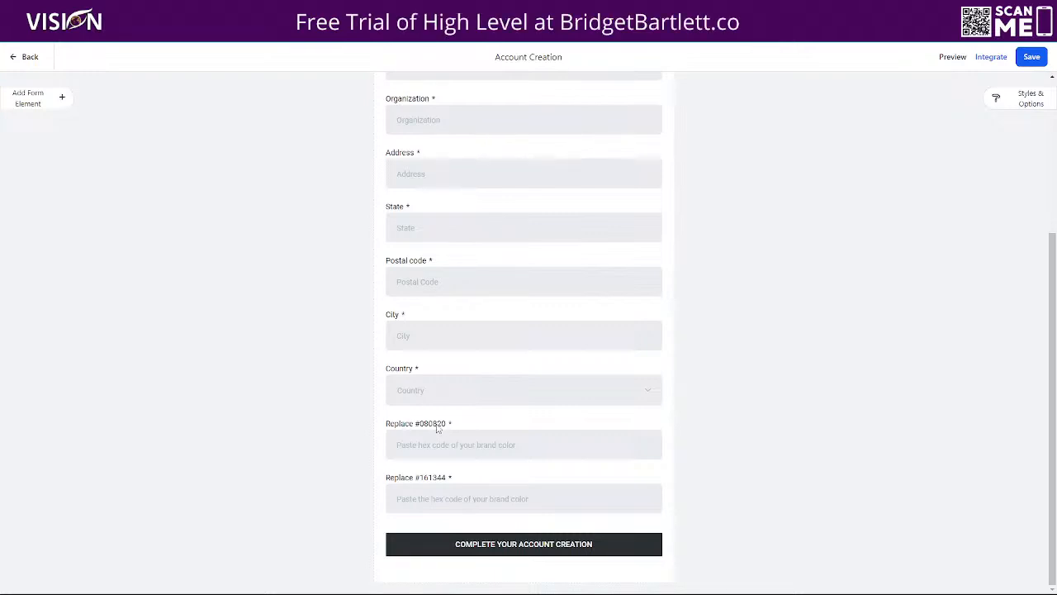
{"action": "left_click", "coordinate": [63, 100]}
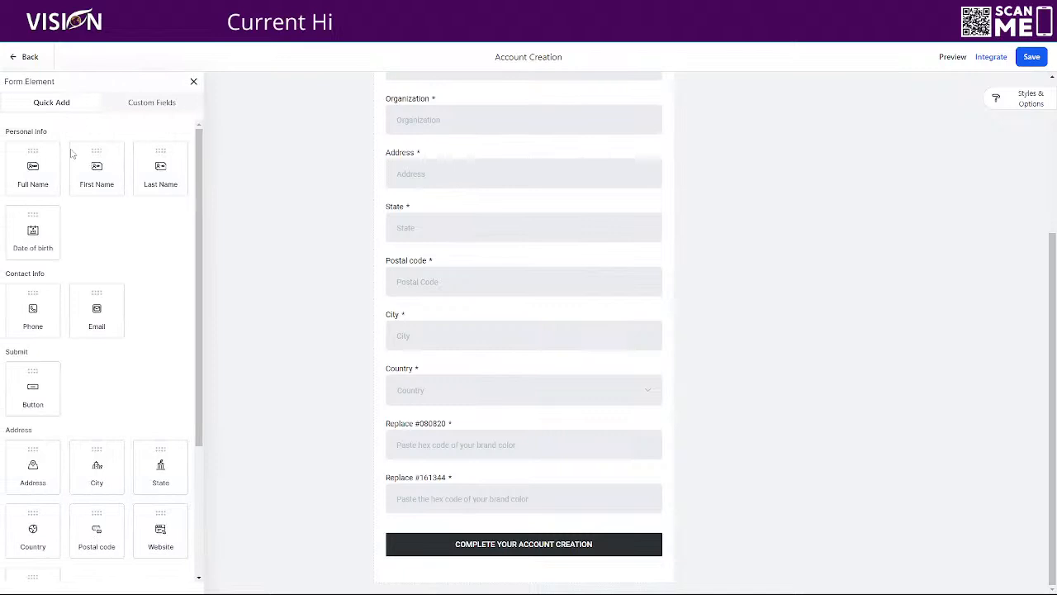
{"action": "left_click", "coordinate": [157, 103]}
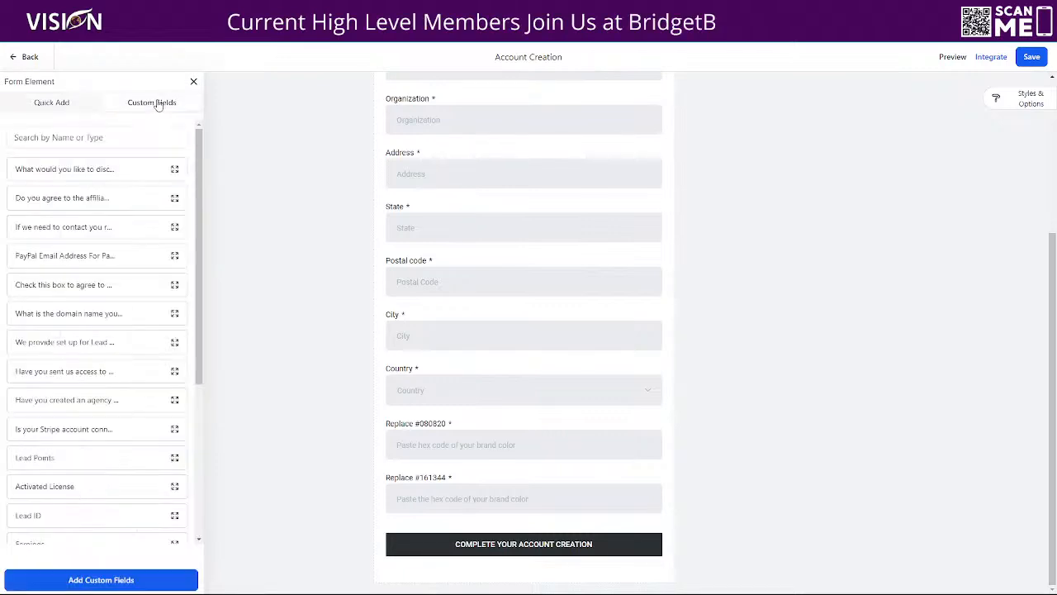
{"action": "left_click", "coordinate": [108, 581]}
{"action": "left_click", "coordinate": [266, 236]}
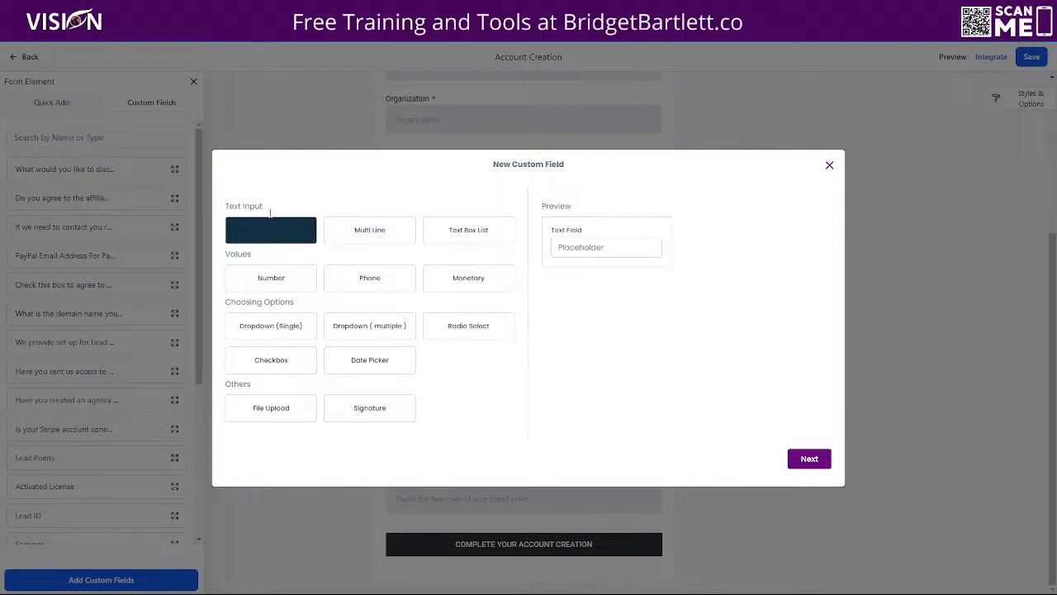
{"action": "left_click", "coordinate": [814, 459]}
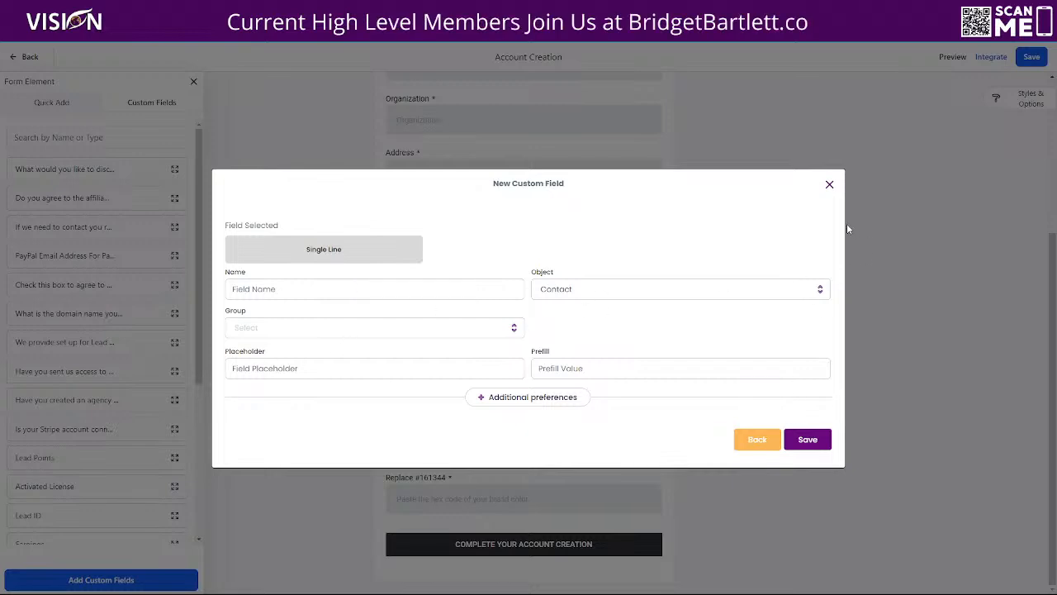
{"action": "left_click", "coordinate": [830, 187]}
Examine the list of existing custom fields for the two brand color replacement fields
{"action": "scroll", "coordinate": [74, 347], "scroll_direction": "down", "scroll_amount": 3}
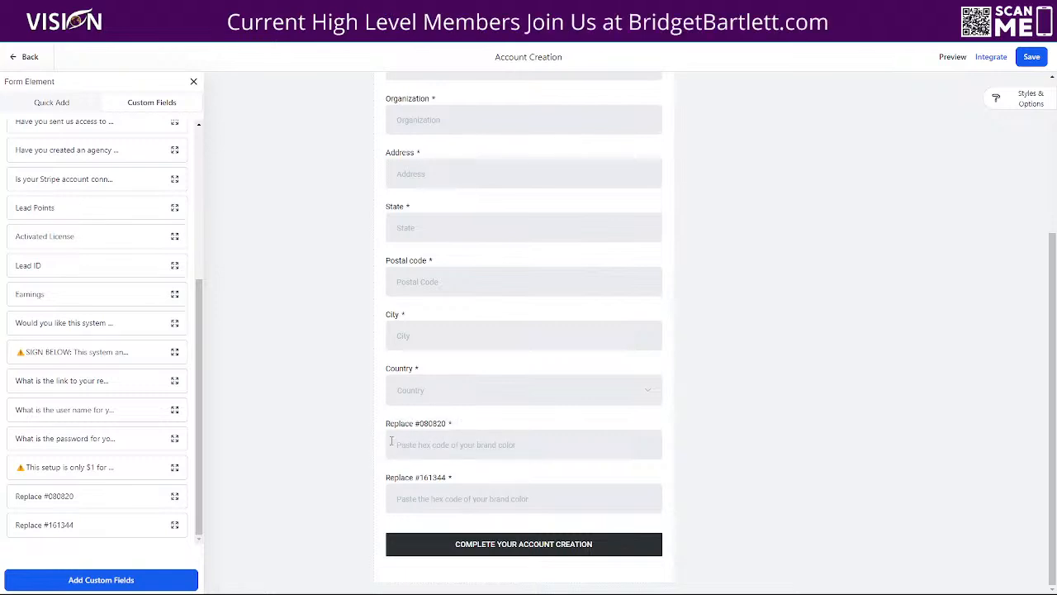
{"action": "scroll", "coordinate": [536, 325], "scroll_direction": "up", "scroll_amount": 1}
{"action": "scroll", "coordinate": [535, 325], "scroll_direction": "up", "scroll_amount": 2}
{"action": "scroll", "coordinate": [498, 178], "scroll_direction": "down", "scroll_amount": 3}
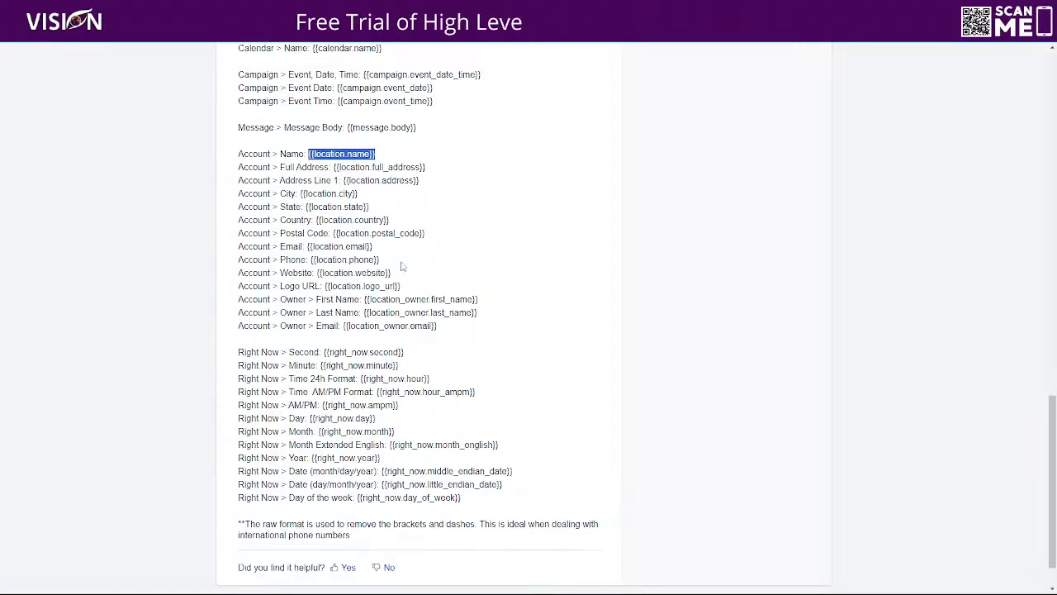
{"action": "scroll", "coordinate": [413, 297], "scroll_direction": "up", "scroll_amount": 8}
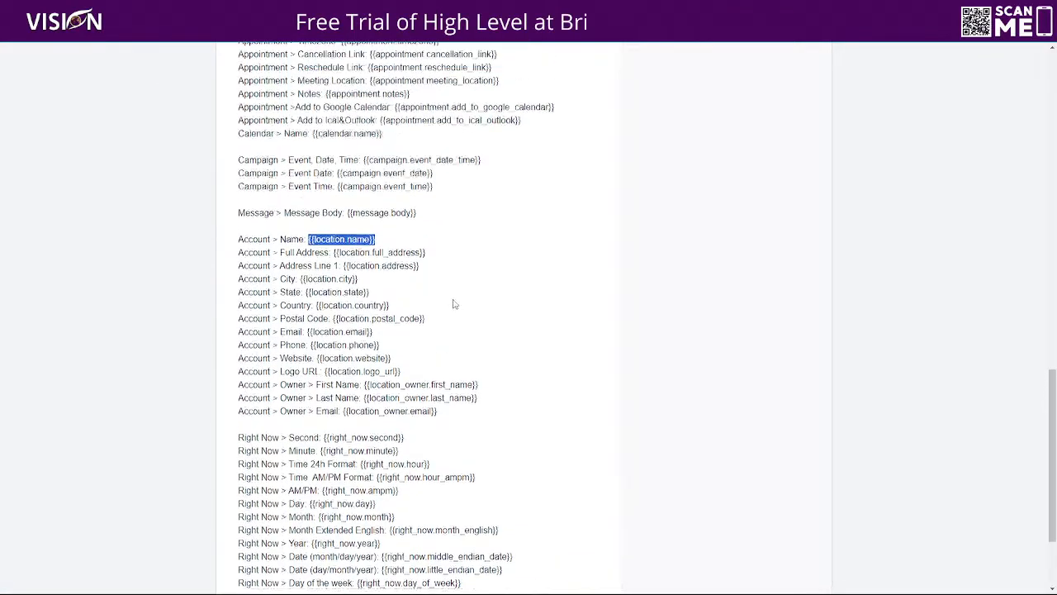
{"action": "scroll", "coordinate": [400, 304], "scroll_direction": "up", "scroll_amount": 3}
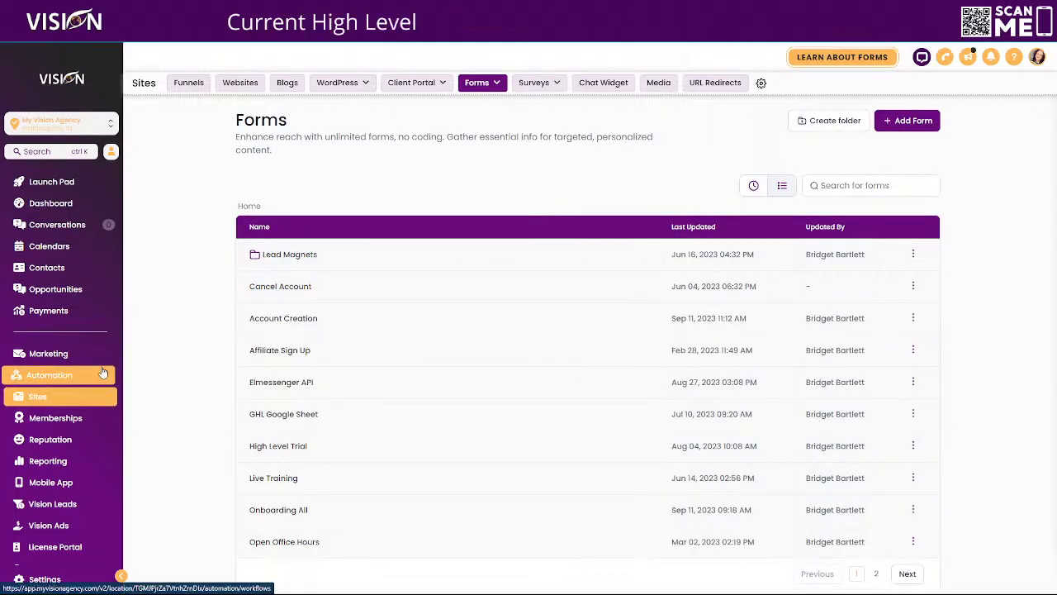
Find the Update Custom Values workflow in the automation workflow list and open it in the builder
{"action": "left_click", "coordinate": [75, 375]}
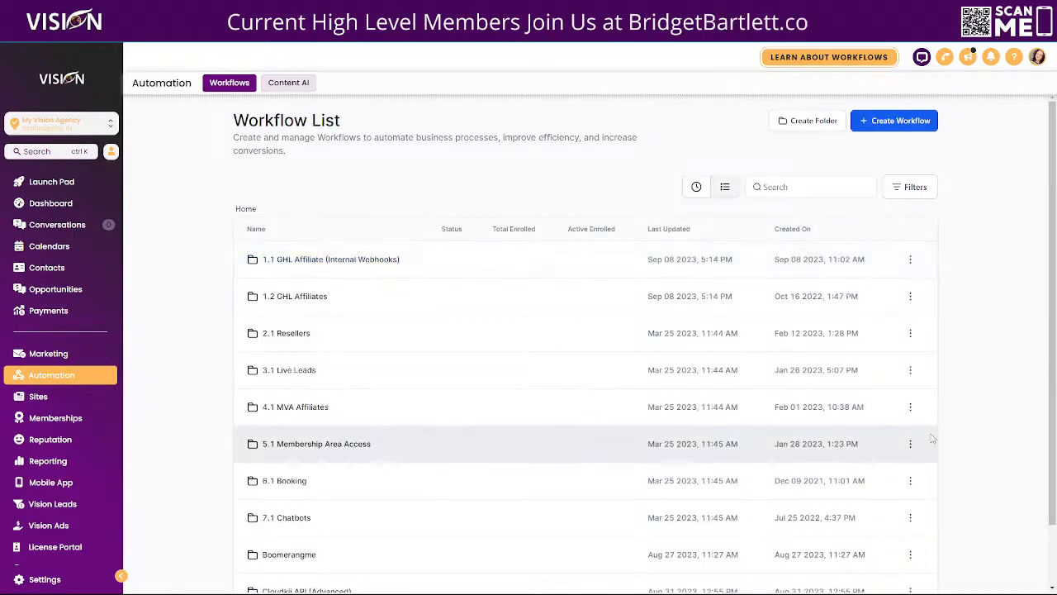
{"action": "scroll", "coordinate": [928, 446], "scroll_direction": "down", "scroll_amount": 2}
{"action": "left_click", "coordinate": [855, 559]}
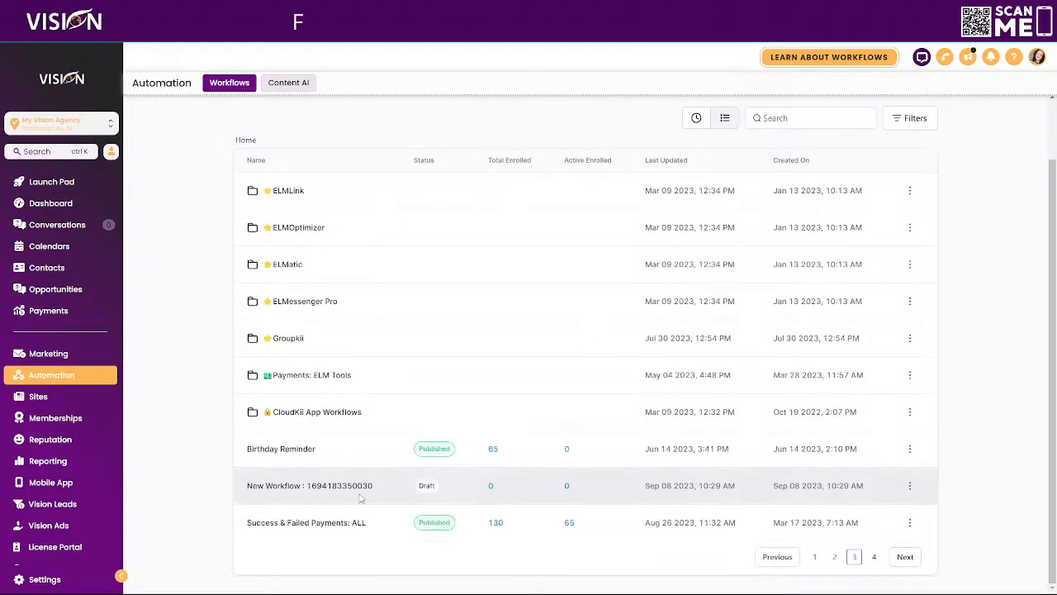
{"action": "left_click", "coordinate": [874, 558]}
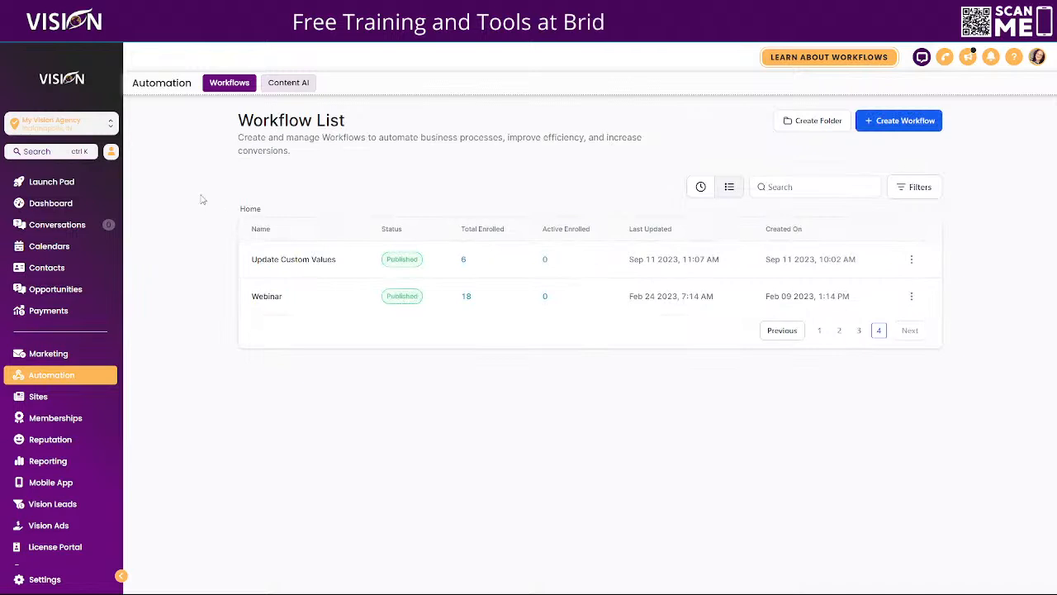
{"action": "left_click", "coordinate": [306, 262]}
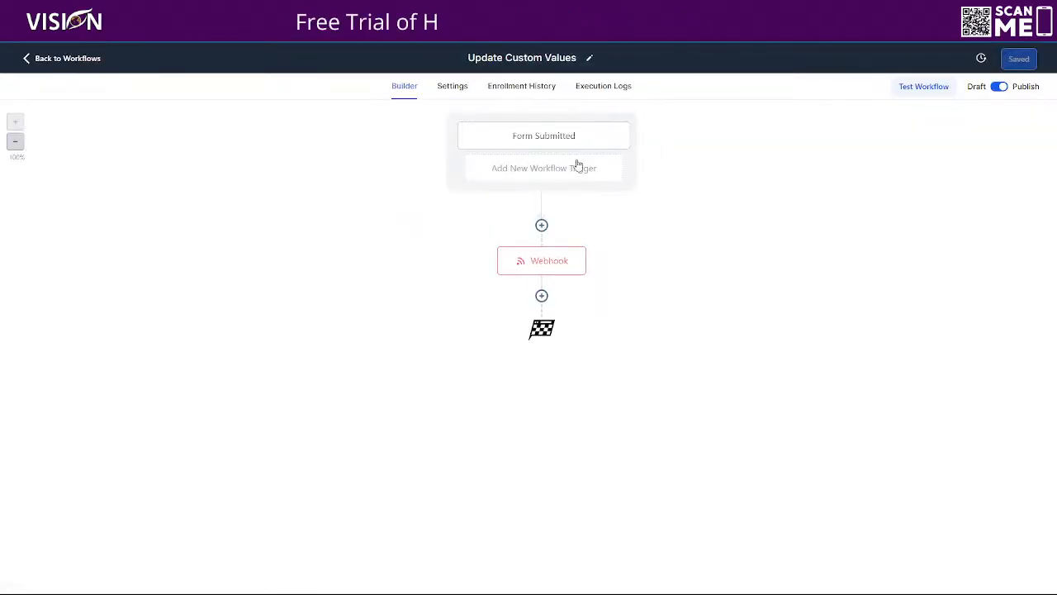
Inspect the Form Submitted trigger and its Account Creation form filter, and leave the trigger settings without saving
{"action": "left_click", "coordinate": [530, 138]}
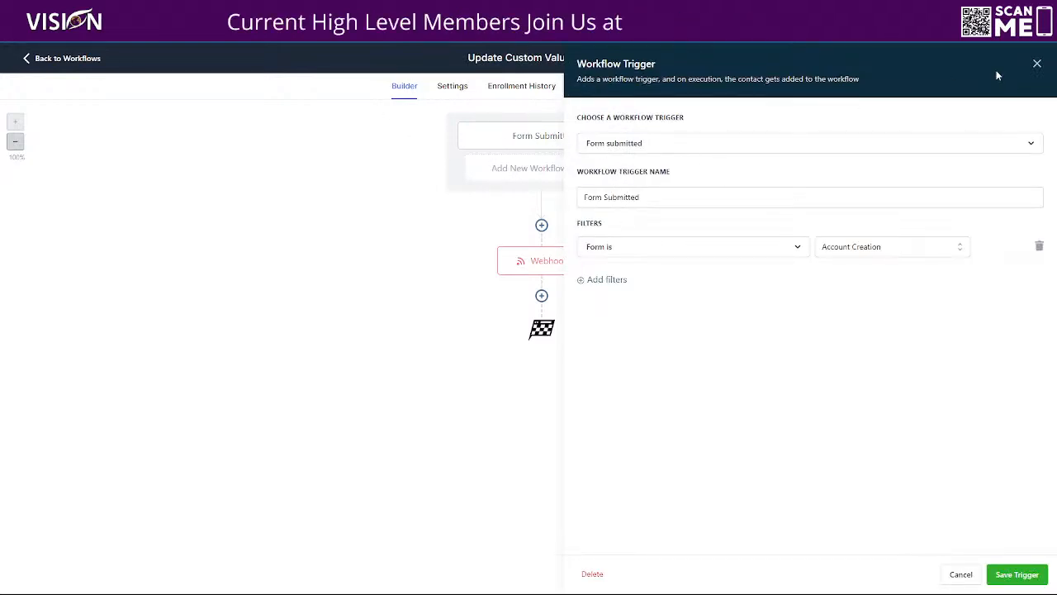
{"action": "left_click", "coordinate": [1037, 65]}
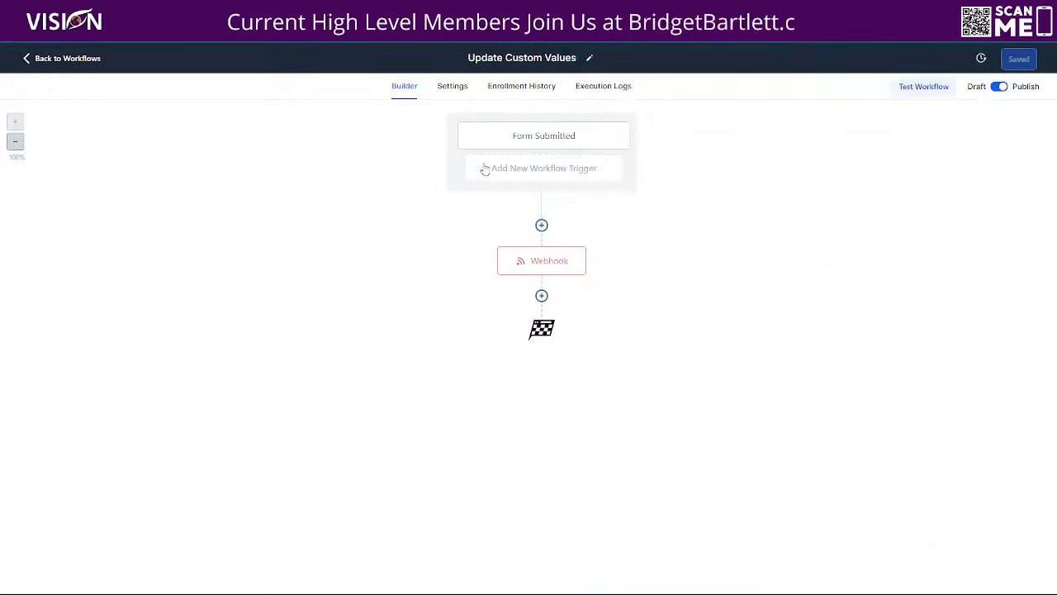
{"action": "left_click", "coordinate": [540, 137]}
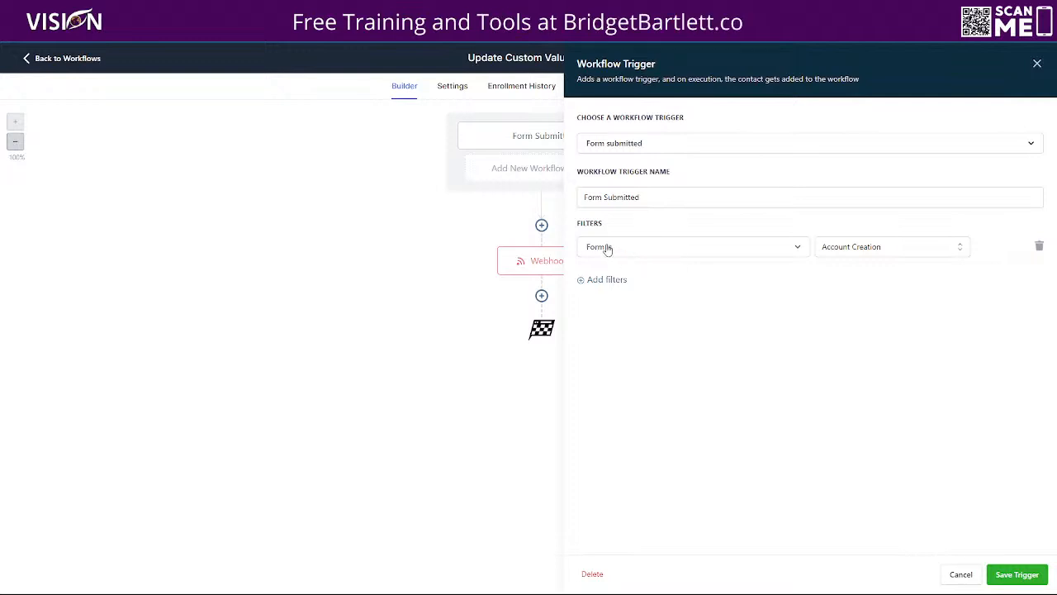
{"action": "left_click", "coordinate": [961, 574]}
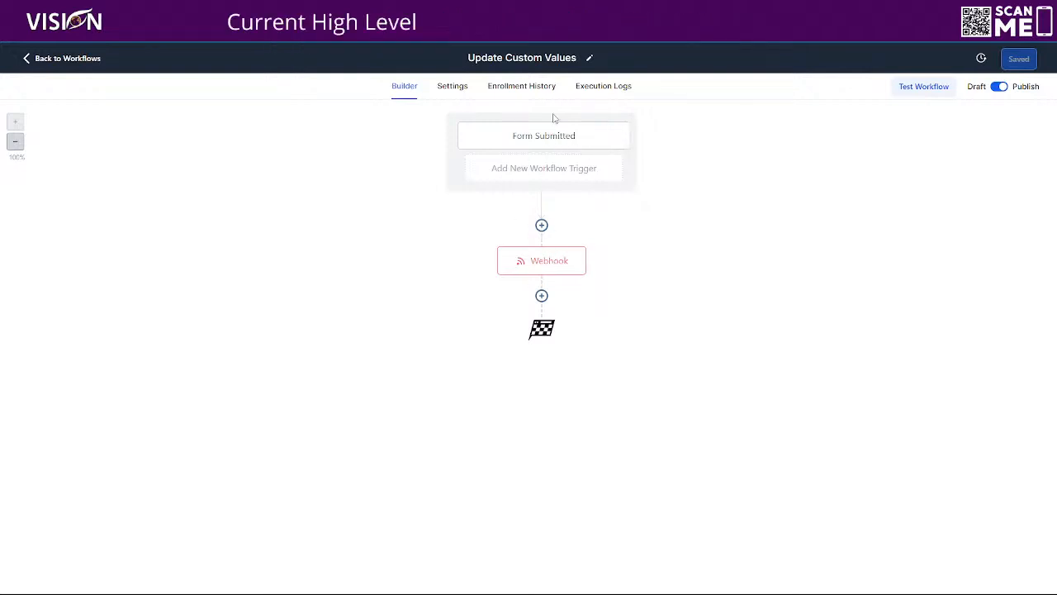
Open the workflow's Webhook action, and switch to the HL Pro Tools library to view the HL Pro Tools Zap product
{"action": "left_click", "coordinate": [535, 264]}
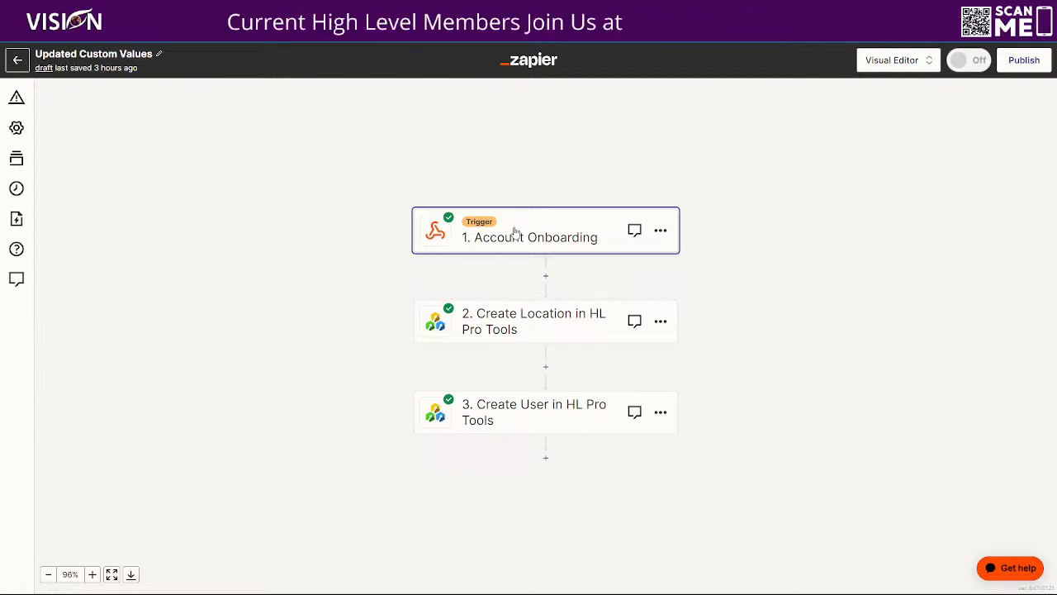
{"action": "key", "text": "alt+Tab"}
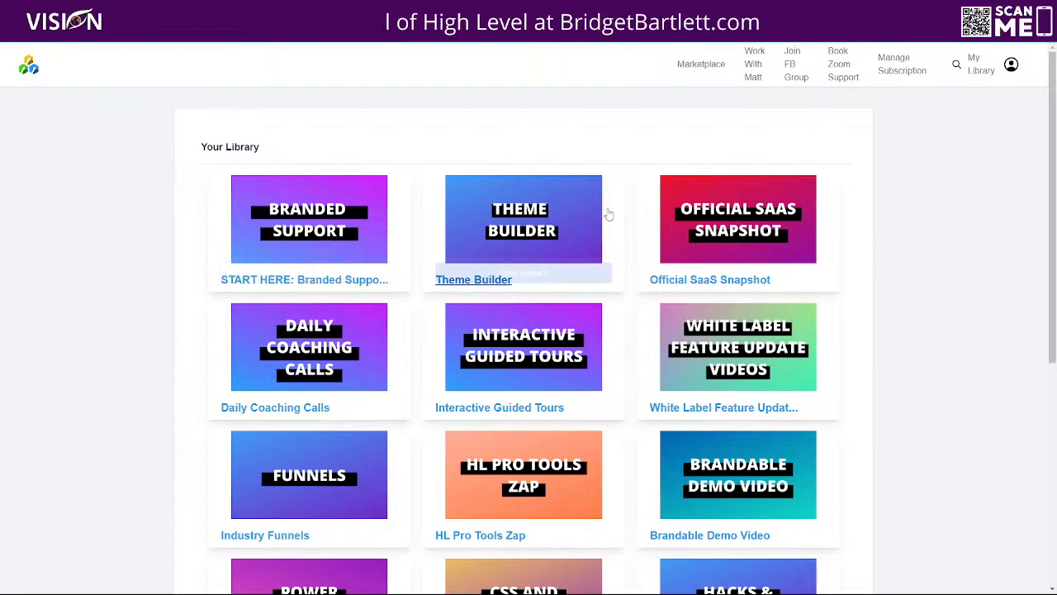
{"action": "scroll", "coordinate": [566, 389], "scroll_direction": "down", "scroll_amount": 2}
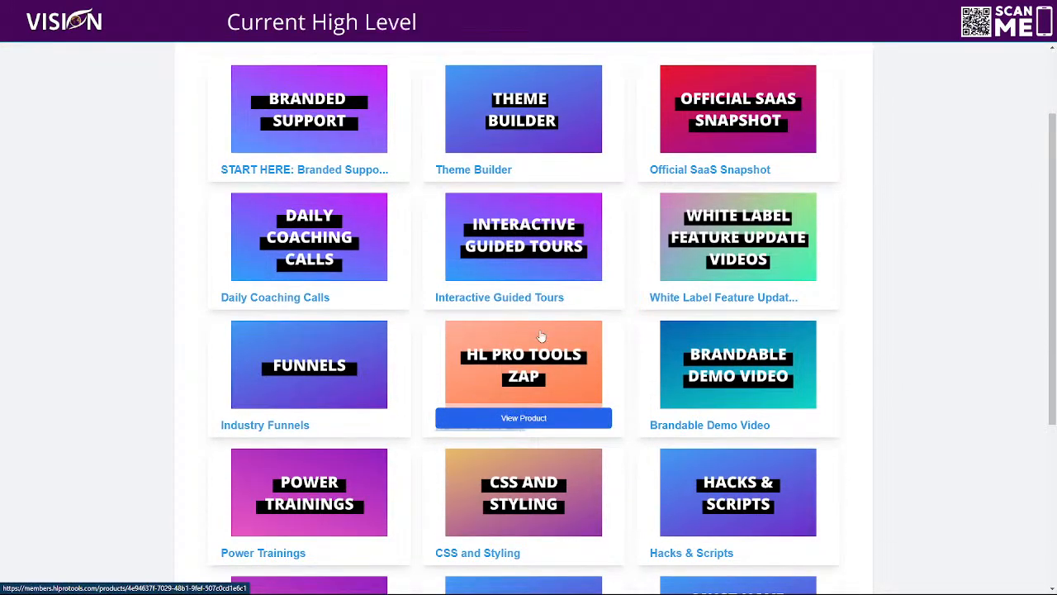
{"action": "left_click", "coordinate": [514, 418]}
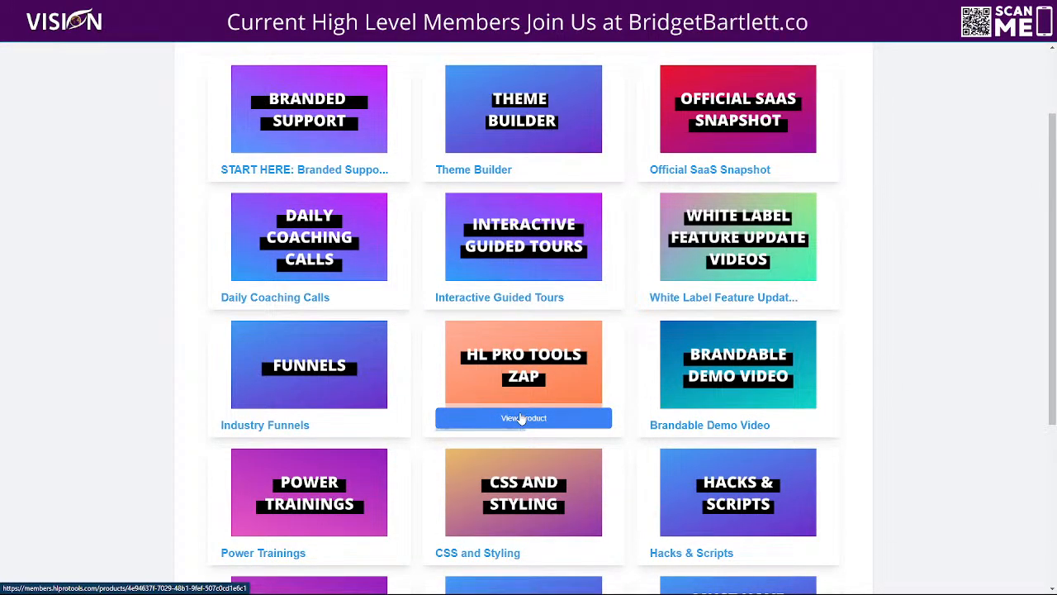
{"action": "scroll", "coordinate": [916, 304], "scroll_direction": "down", "scroll_amount": 2}
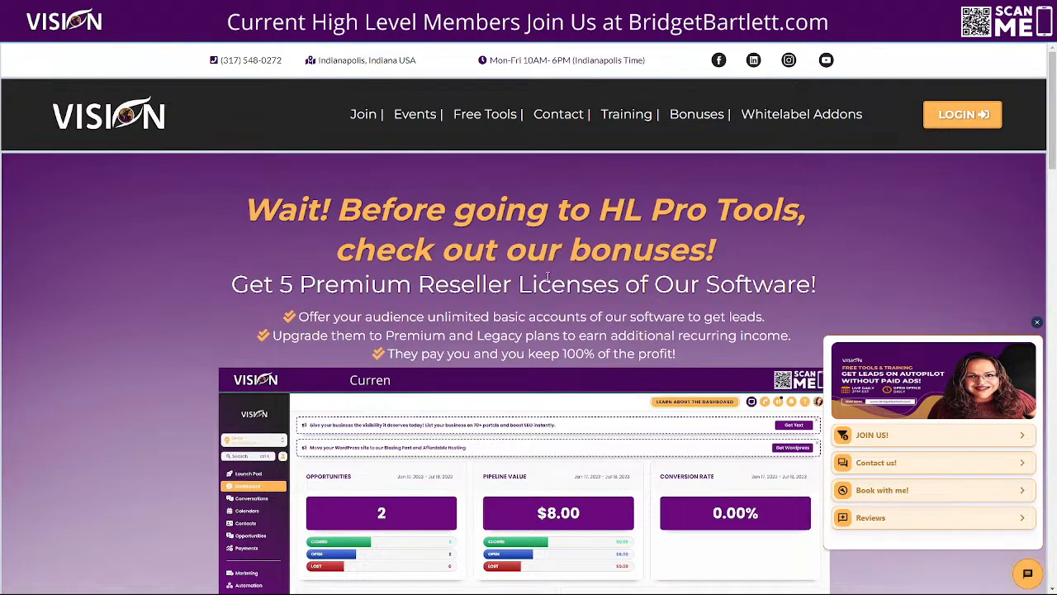
Review the HL Pro Tools bonuses page and the Whitelabel Addons on the Vision site, and follow its HL Pro Tools sign-up link
{"action": "scroll", "coordinate": [551, 276], "scroll_direction": "down", "scroll_amount": 8}
{"action": "scroll", "coordinate": [682, 284], "scroll_direction": "up", "scroll_amount": 2}
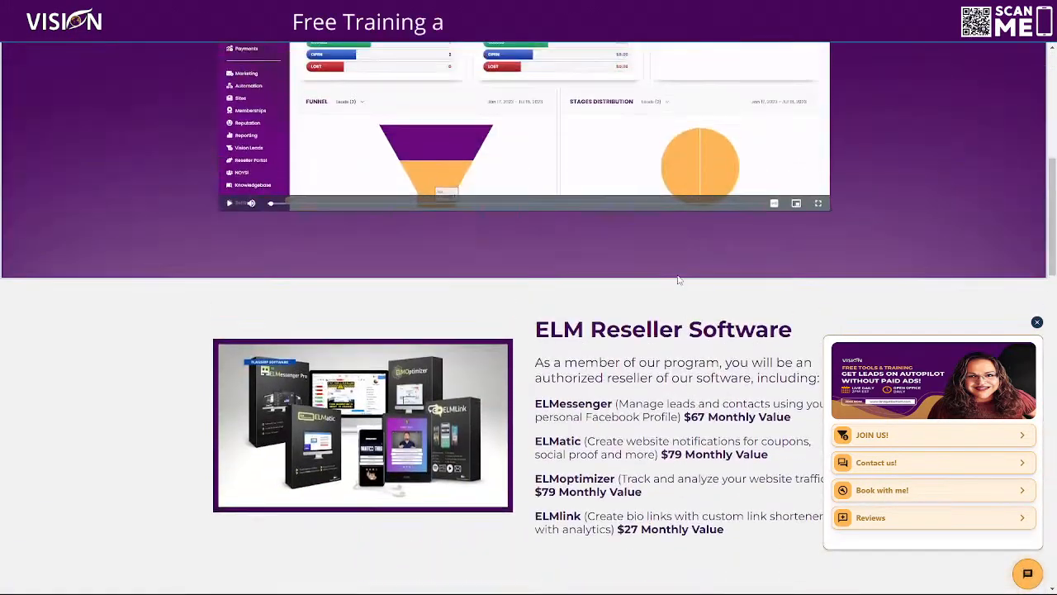
{"action": "scroll", "coordinate": [562, 248], "scroll_direction": "up", "scroll_amount": 5}
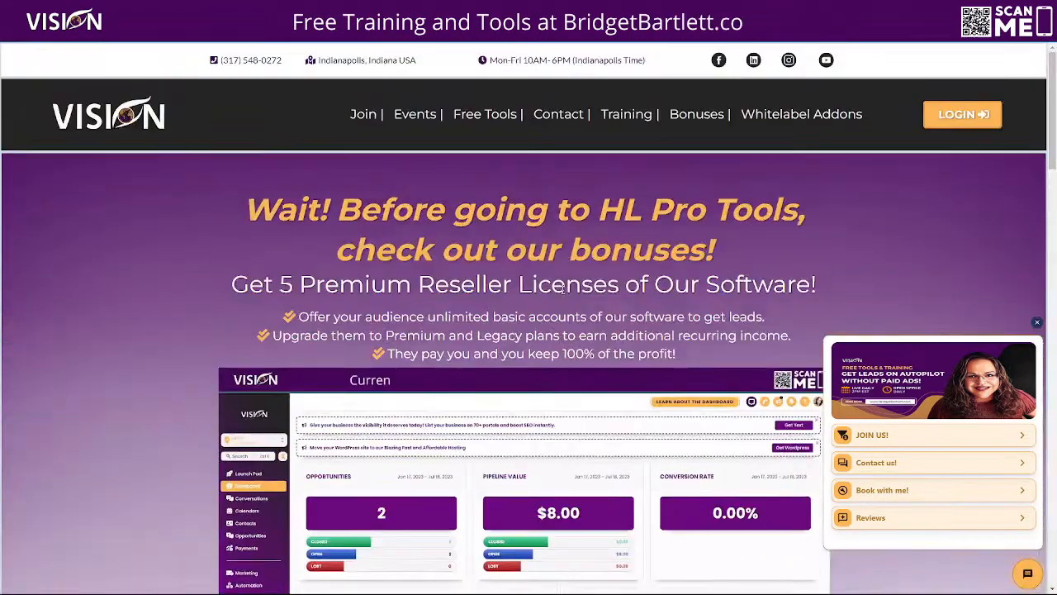
{"action": "mouse_move", "coordinate": [781, 115]}
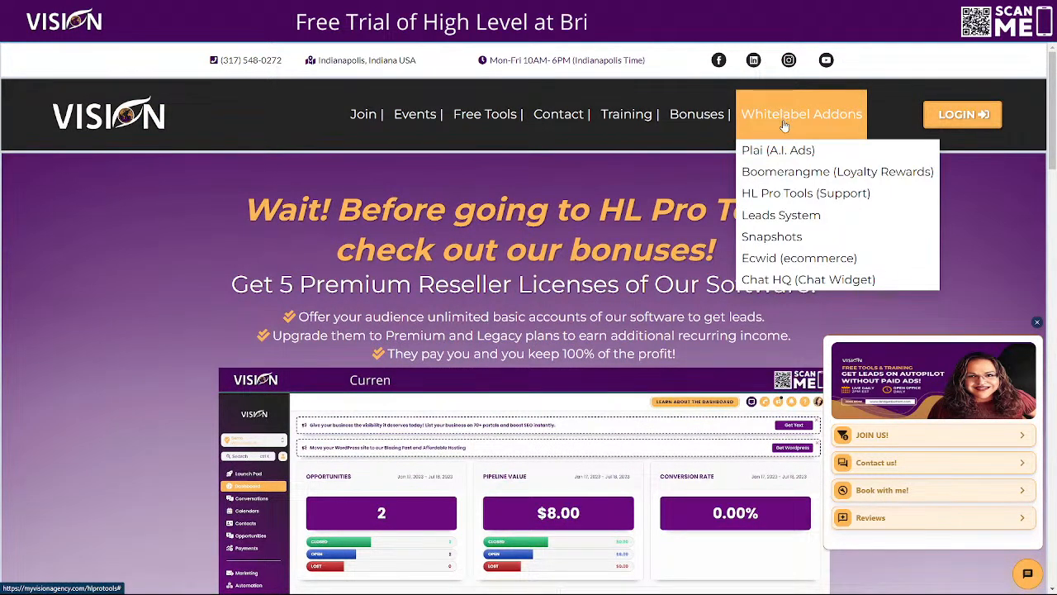
{"action": "scroll", "coordinate": [568, 248], "scroll_direction": "down", "scroll_amount": 10}
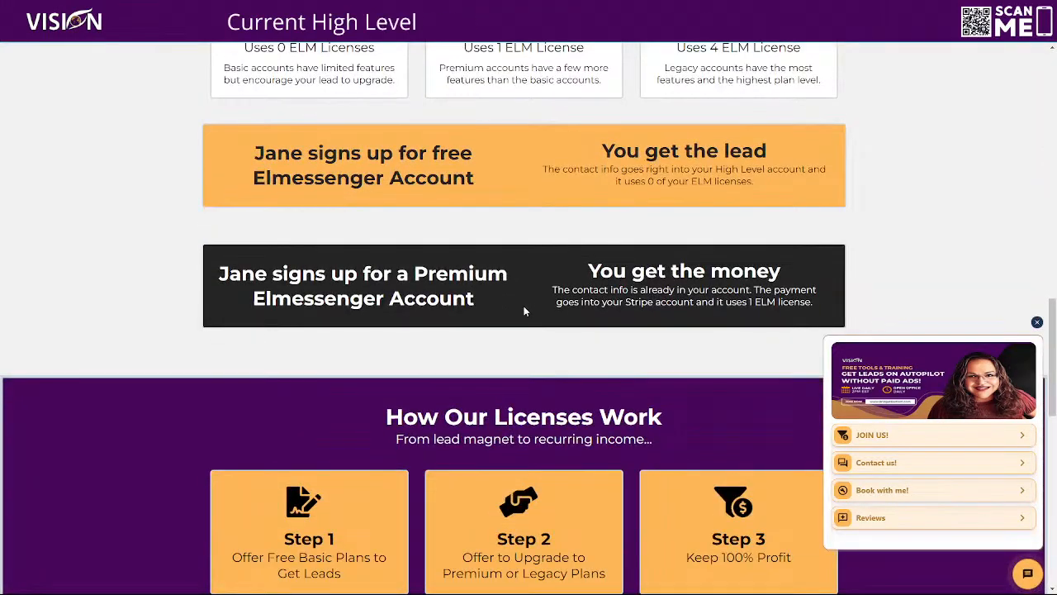
{"action": "scroll", "coordinate": [525, 304], "scroll_direction": "down", "scroll_amount": 7}
{"action": "scroll", "coordinate": [581, 278], "scroll_direction": "down", "scroll_amount": 5}
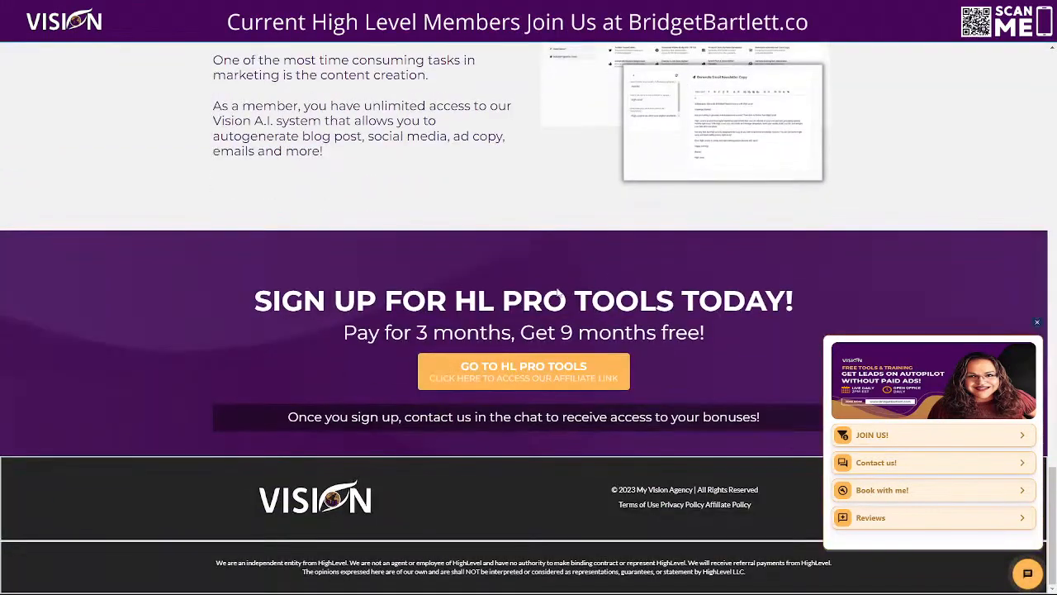
{"action": "left_click", "coordinate": [516, 363]}
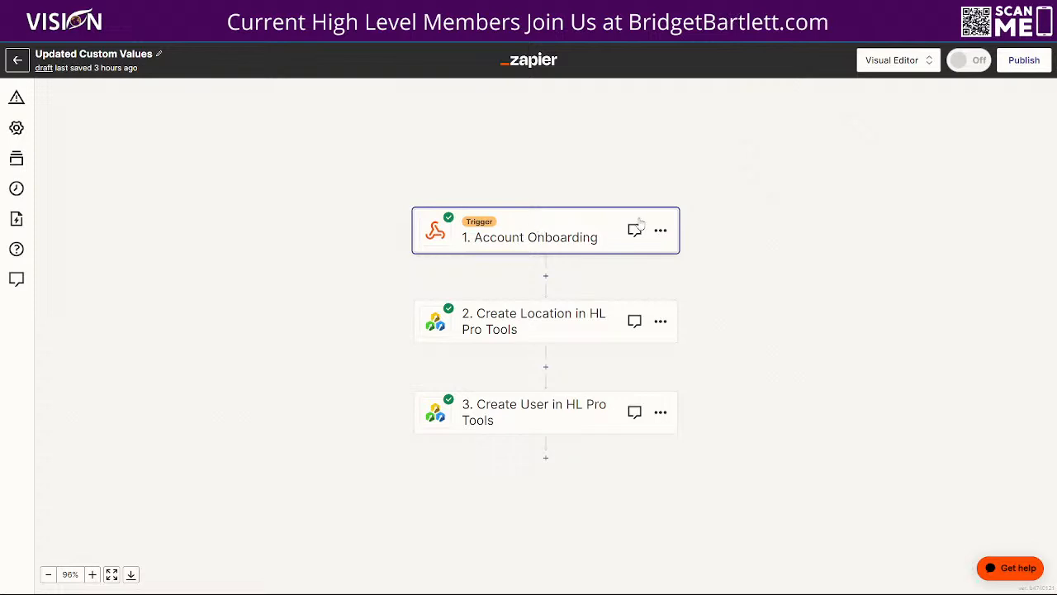
Inspect the Account Onboarding trigger in Zapier and the matching webhook URL in the HighLevel Webhook action
{"action": "left_click", "coordinate": [534, 222]}
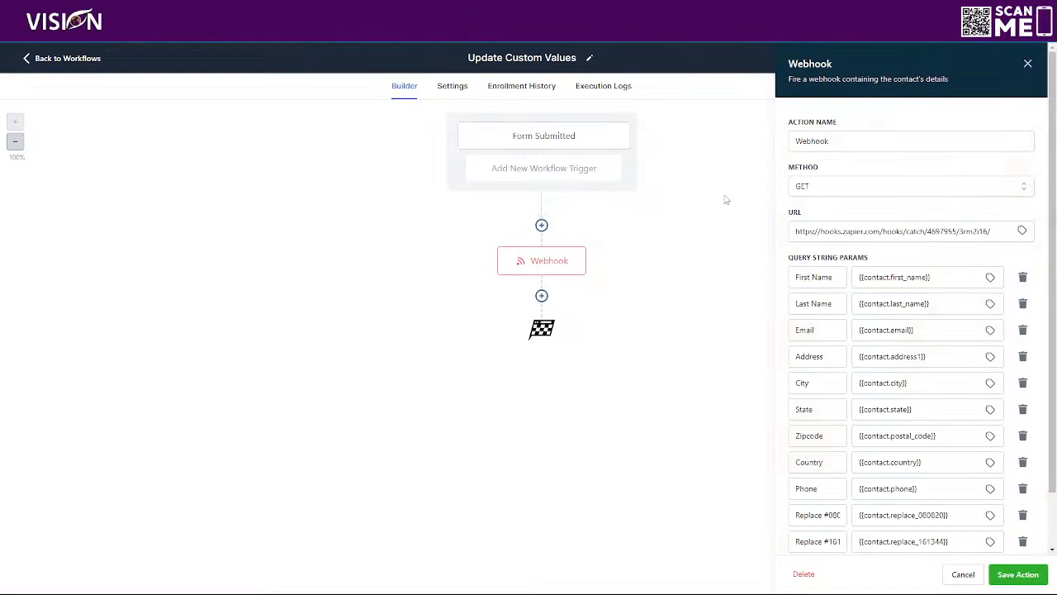
{"action": "left_click_drag", "start_coordinate": [993, 231], "coordinate": [744, 247]}
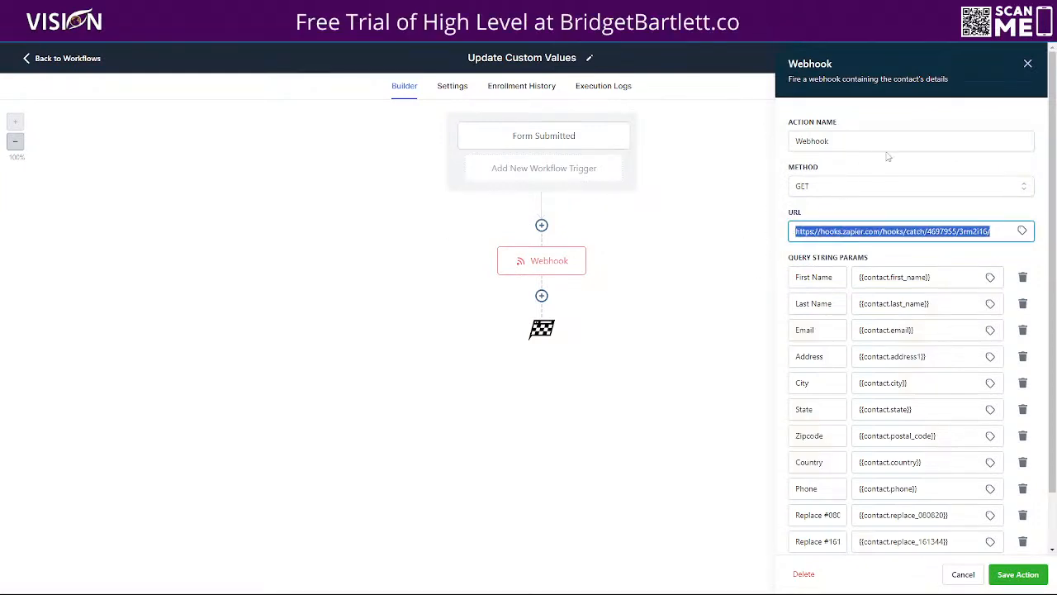
{"action": "scroll", "coordinate": [896, 140], "scroll_direction": "down", "scroll_amount": 1}
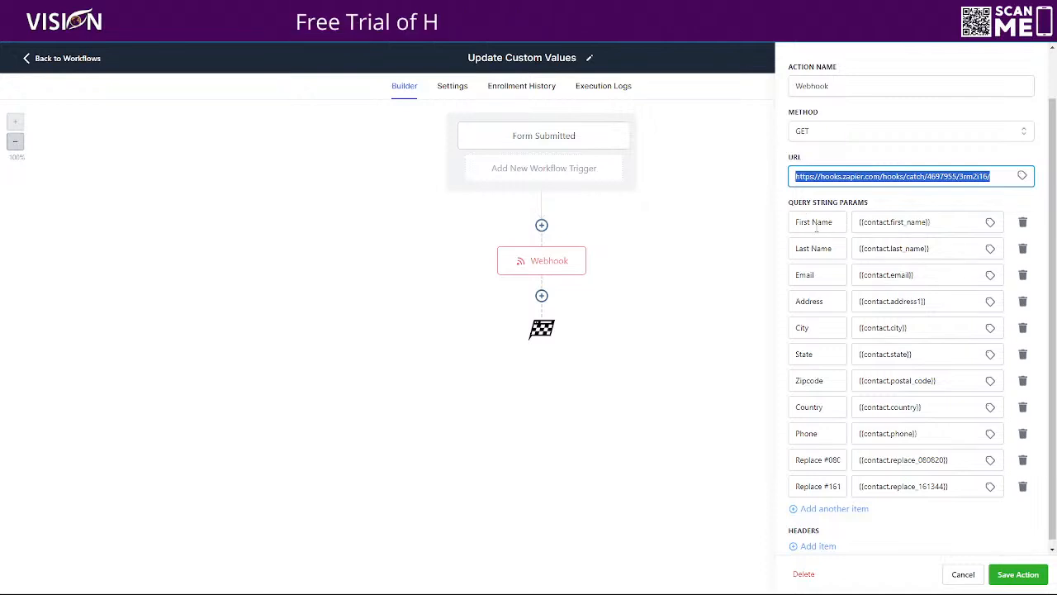
Fill the webhook's First Name query parameter with the contact's First Name value
{"action": "left_click_drag", "start_coordinate": [794, 221], "coordinate": [847, 217]}
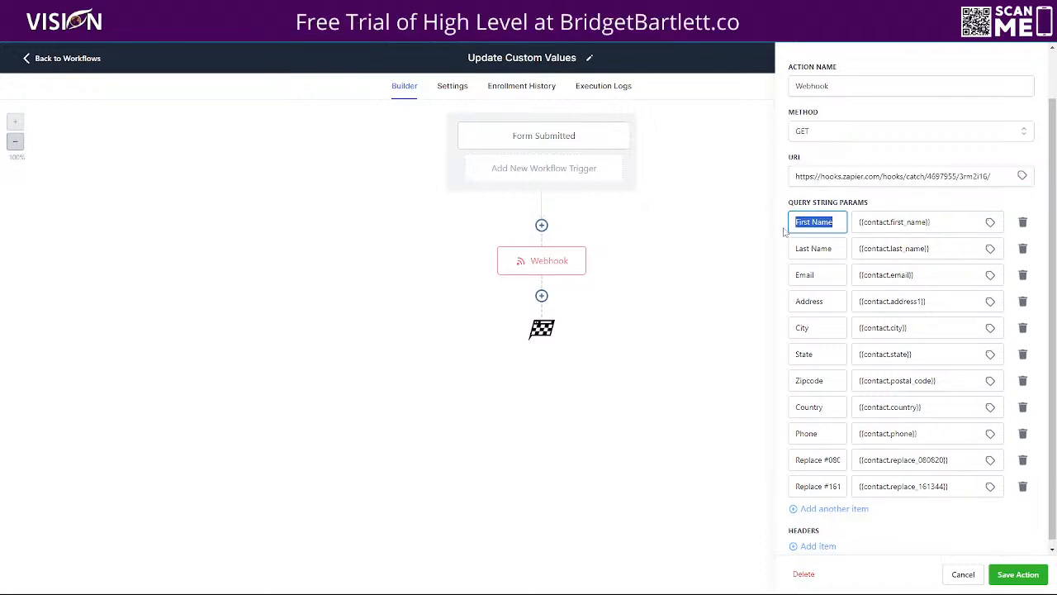
{"action": "left_click_drag", "start_coordinate": [931, 223], "coordinate": [824, 241]}
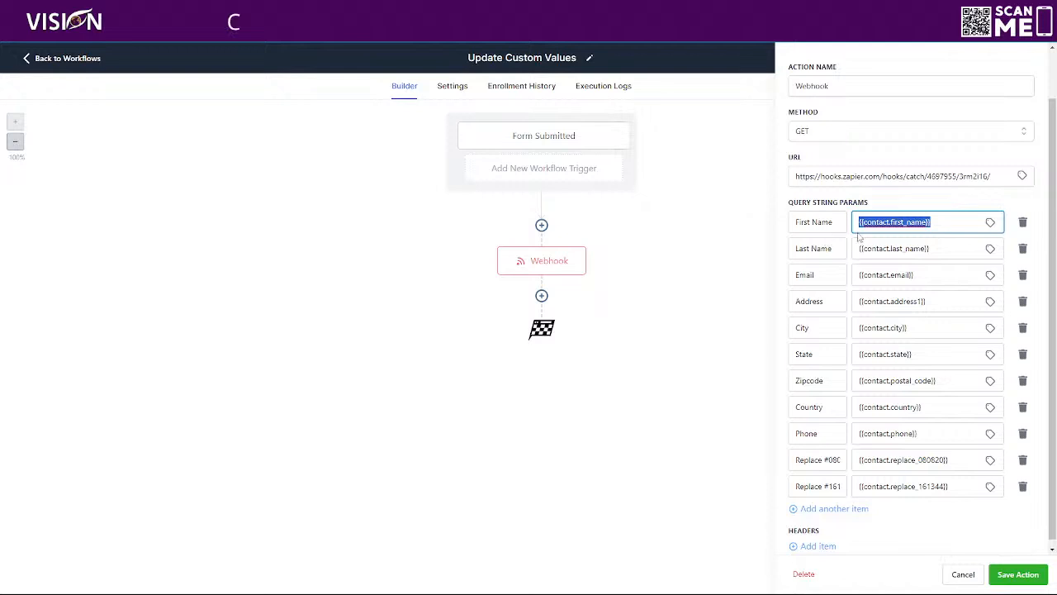
{"action": "left_click", "coordinate": [992, 228]}
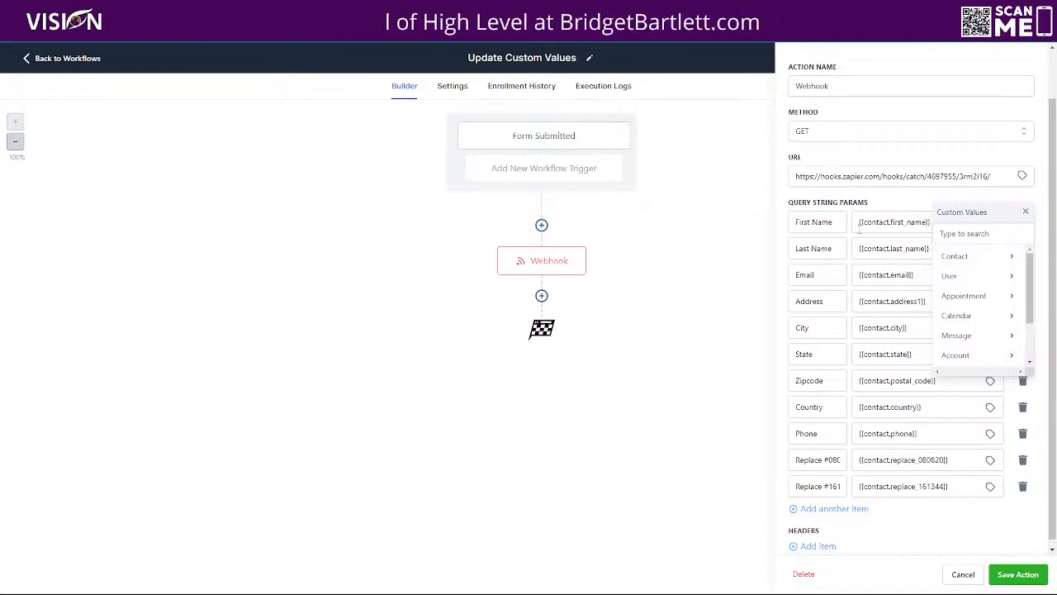
{"action": "left_click", "coordinate": [975, 258]}
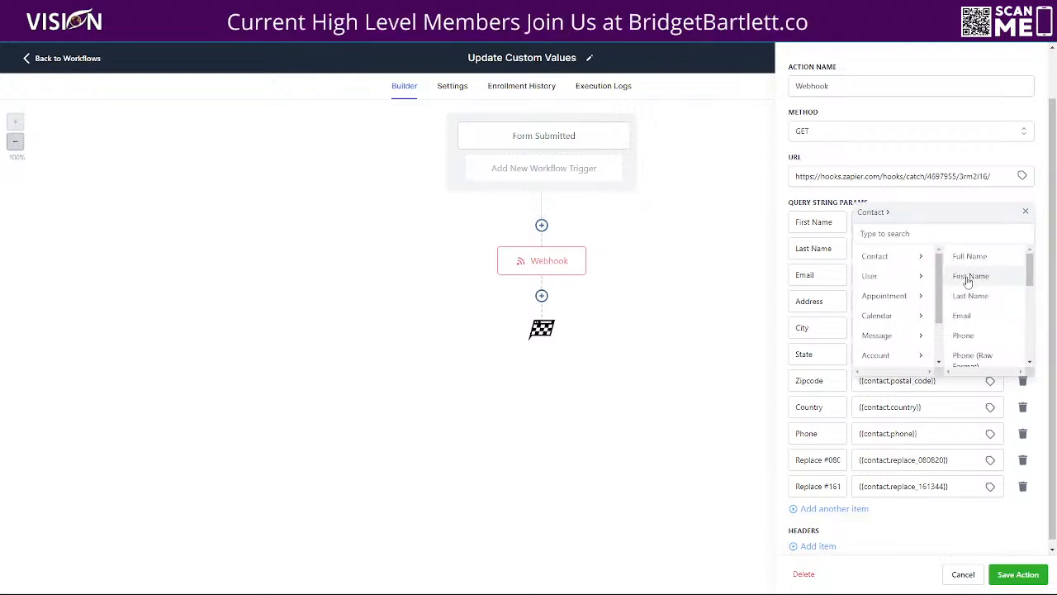
{"action": "left_click", "coordinate": [970, 276]}
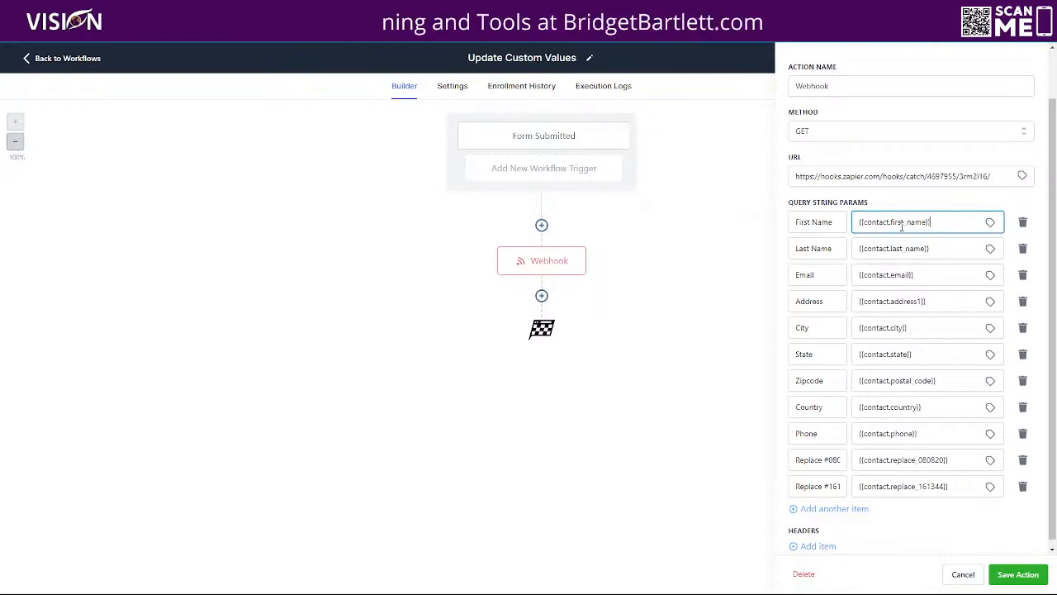
Examine the Contact and Custom Values lists available for the Replace #080820 parameter, and leave the picker without choosing a value
{"action": "scroll", "coordinate": [889, 397], "scroll_direction": "down", "scroll_amount": 1}
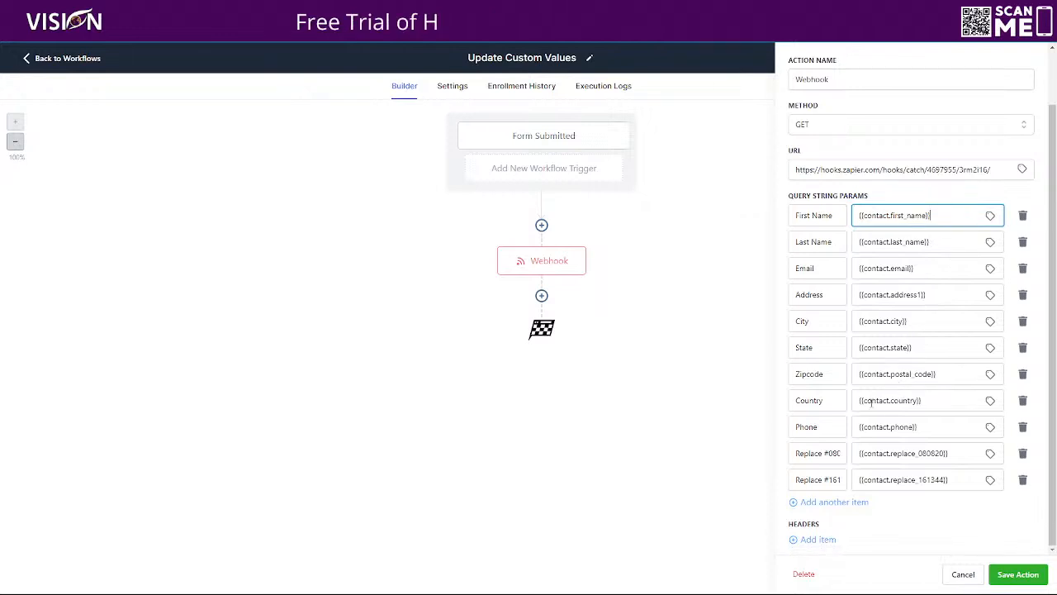
{"action": "left_click_drag", "start_coordinate": [794, 453], "coordinate": [854, 452]}
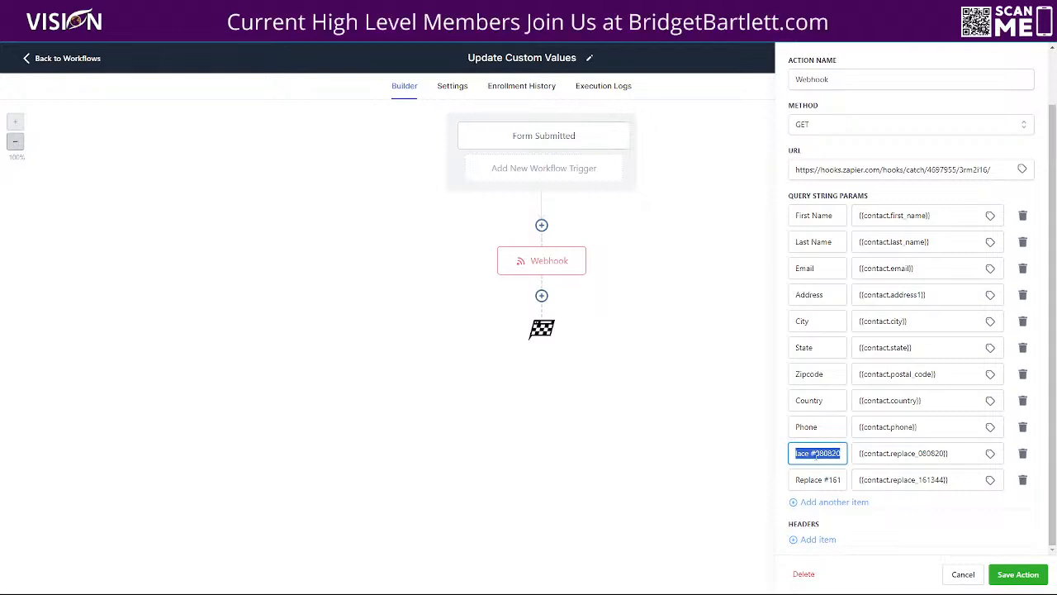
{"action": "left_click", "coordinate": [991, 456]}
{"action": "left_click", "coordinate": [970, 250]}
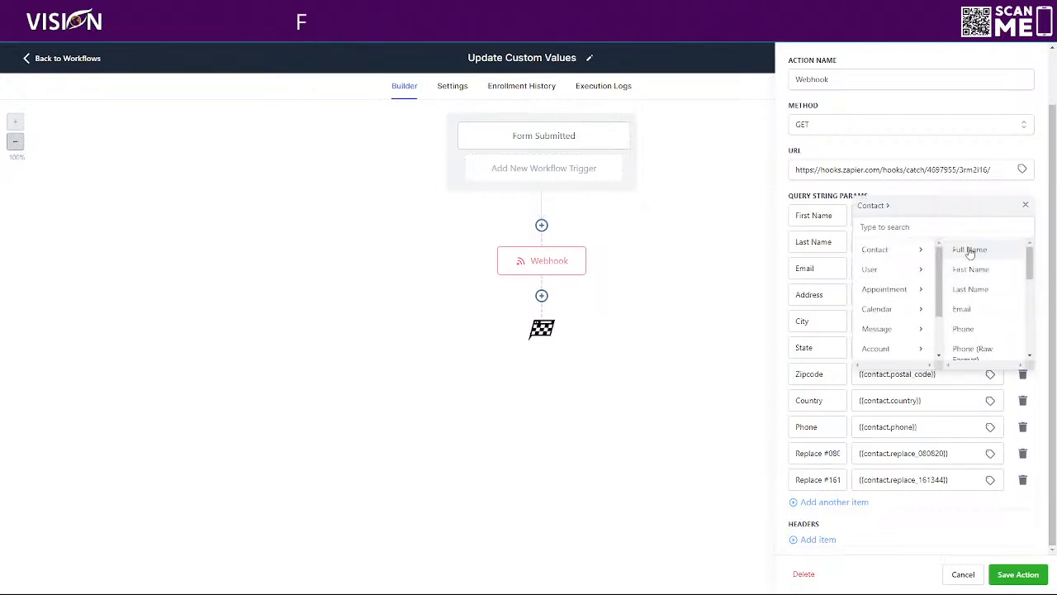
{"action": "scroll", "coordinate": [970, 264], "scroll_direction": "down", "scroll_amount": 5}
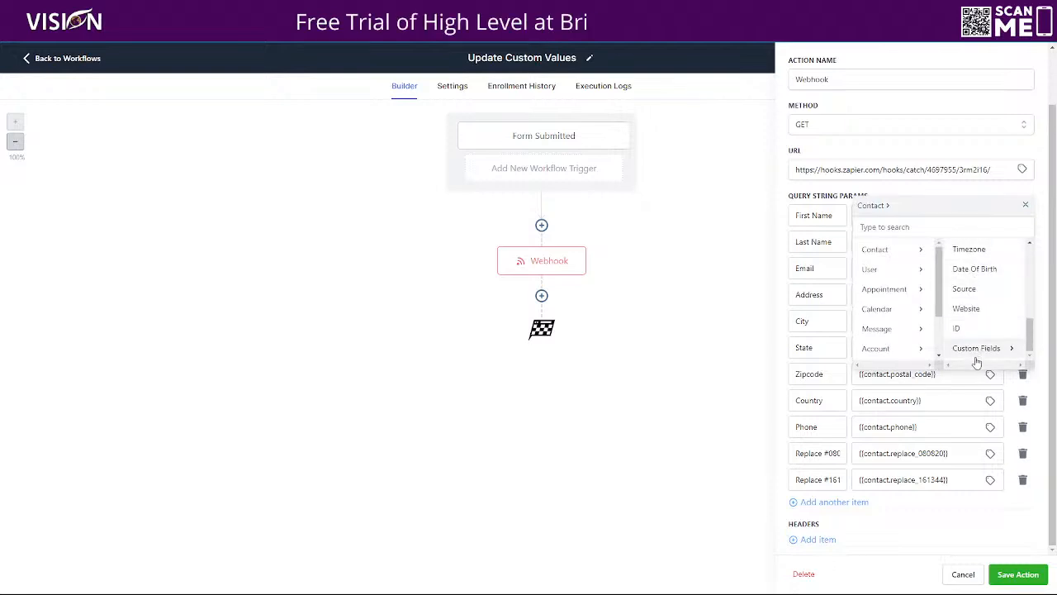
{"action": "scroll", "coordinate": [892, 330], "scroll_direction": "down", "scroll_amount": 3}
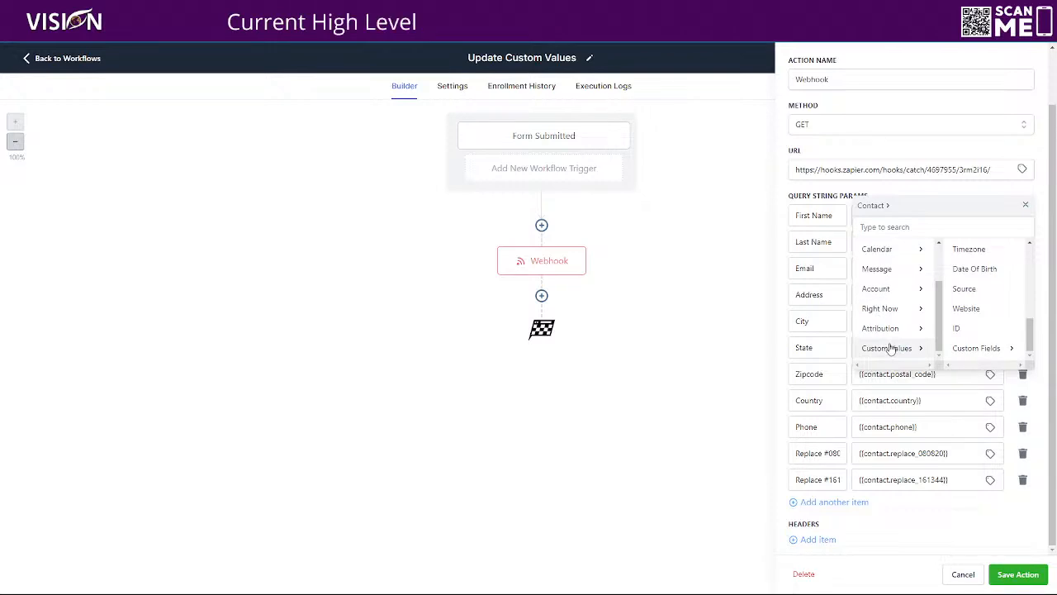
{"action": "left_click", "coordinate": [888, 347]}
{"action": "scroll", "coordinate": [996, 287], "scroll_direction": "down", "scroll_amount": 8}
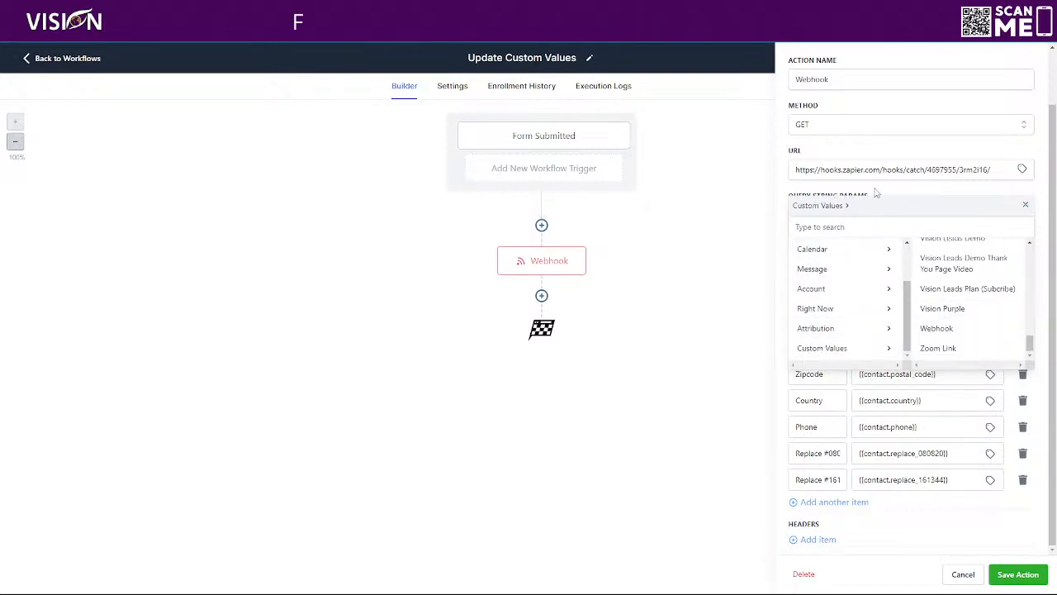
{"action": "left_click", "coordinate": [1026, 206]}
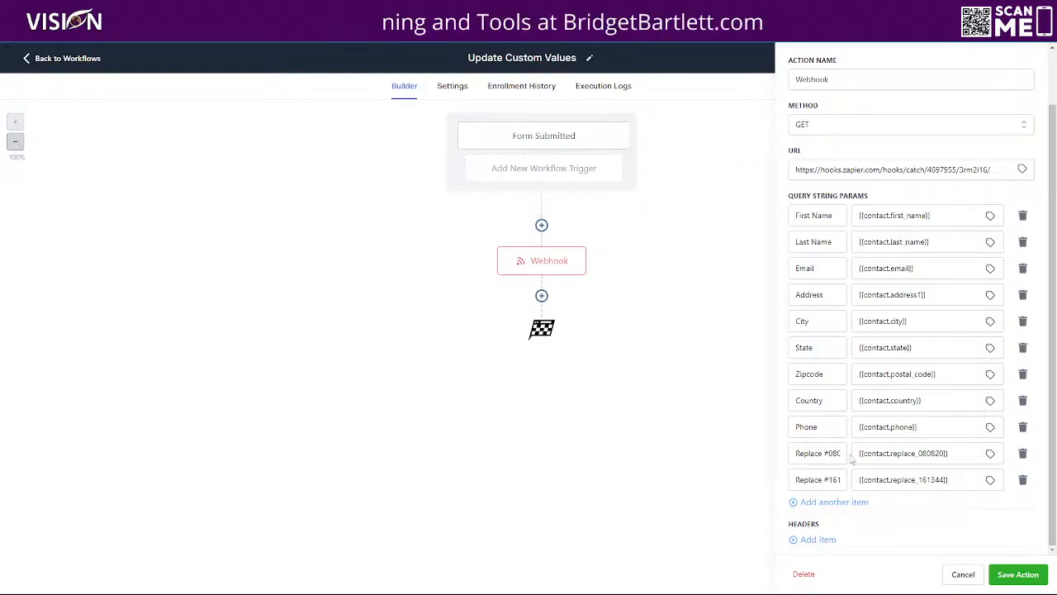
Look through the contact's custom fields for Replace #080820 and Replace #161344 as sources for the webhook's color parameters
{"action": "left_click", "coordinate": [991, 455]}
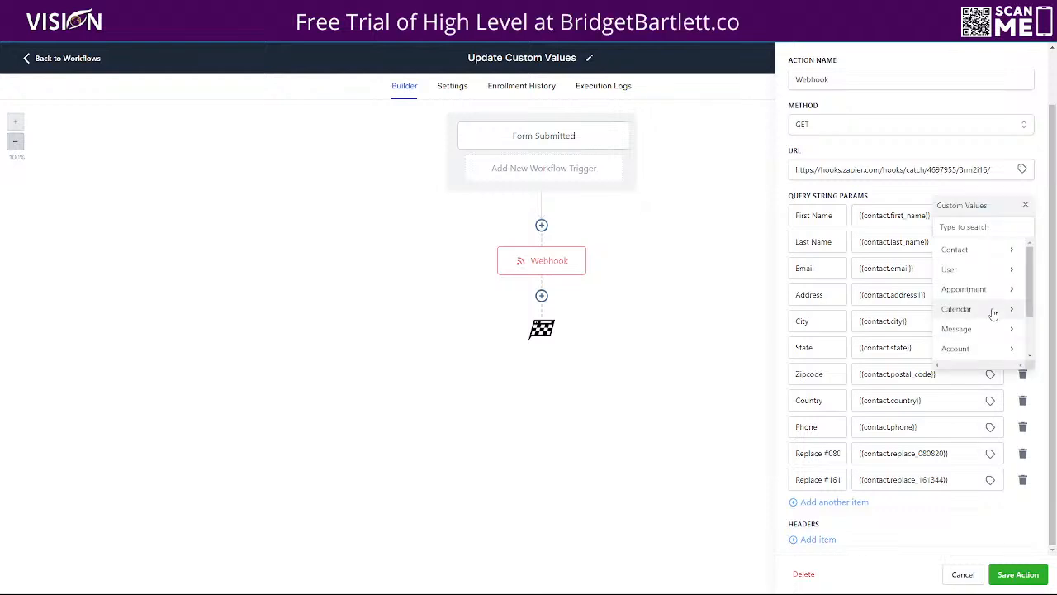
{"action": "left_click", "coordinate": [977, 250]}
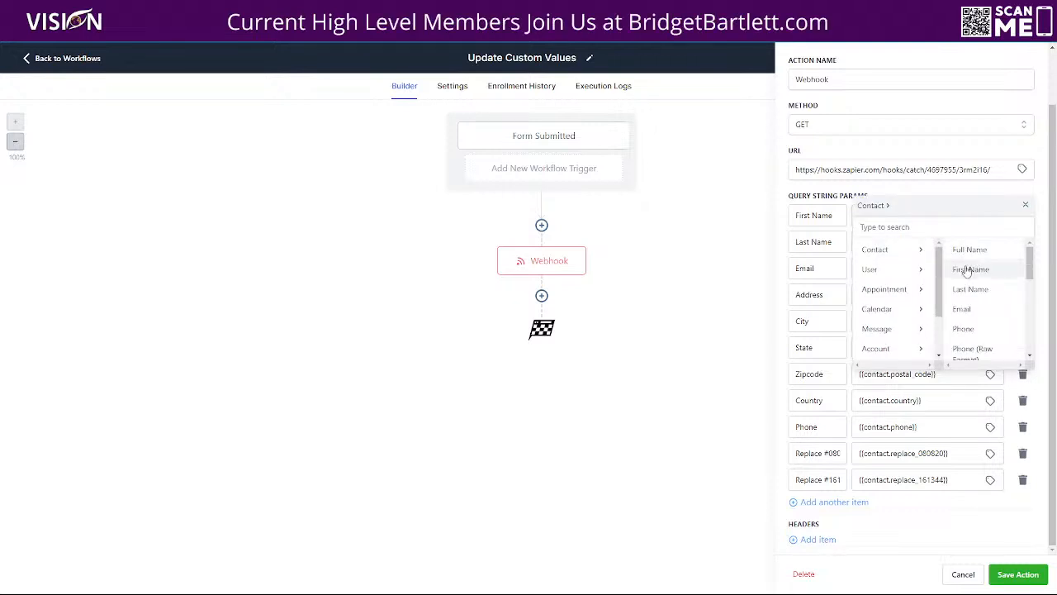
{"action": "scroll", "coordinate": [987, 285], "scroll_direction": "down", "scroll_amount": 5}
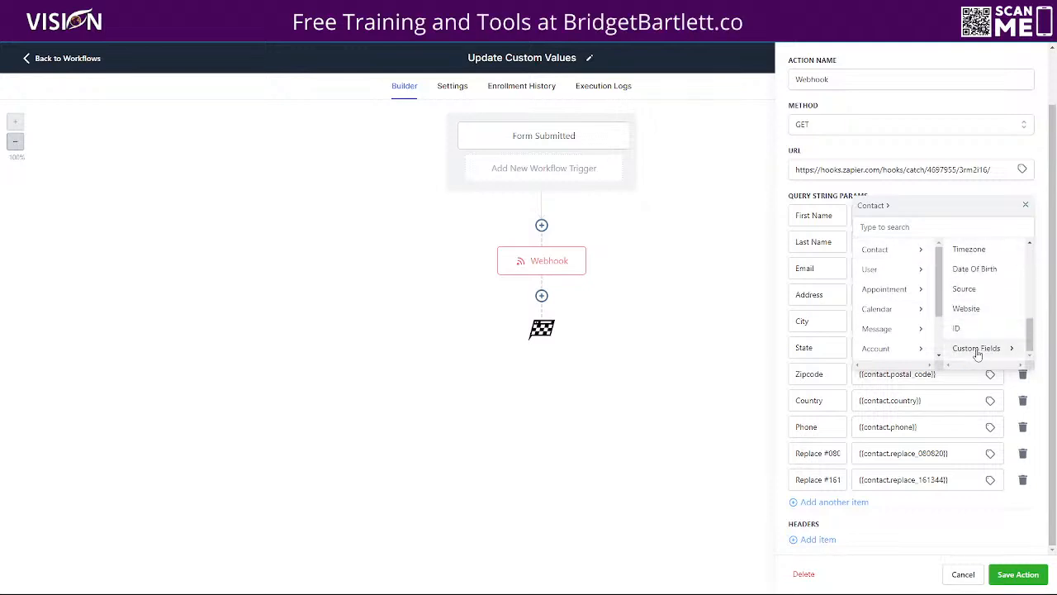
{"action": "left_click", "coordinate": [976, 350]}
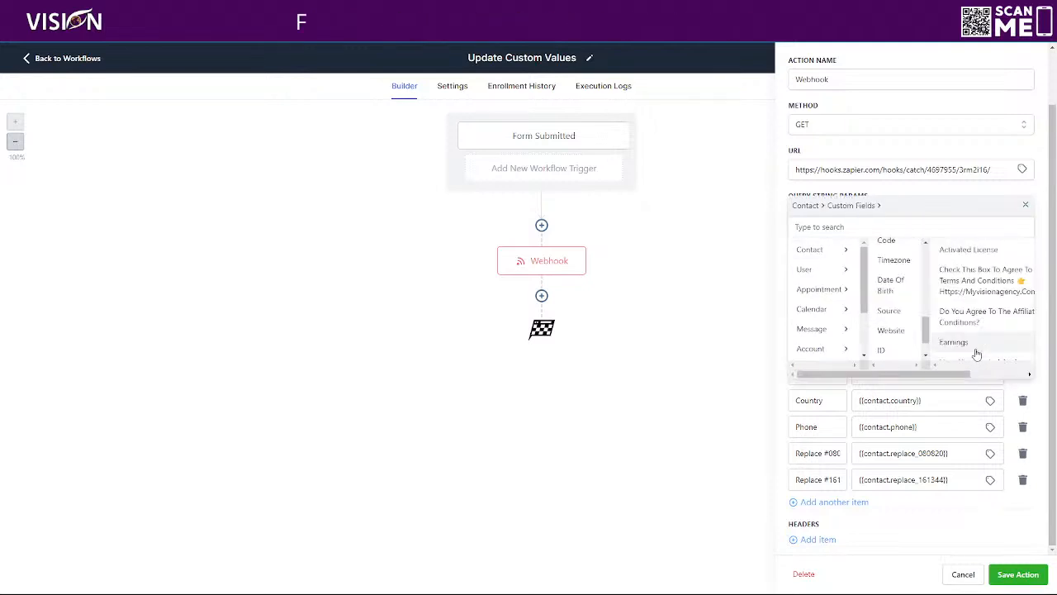
{"action": "scroll", "coordinate": [975, 298], "scroll_direction": "down", "scroll_amount": 10}
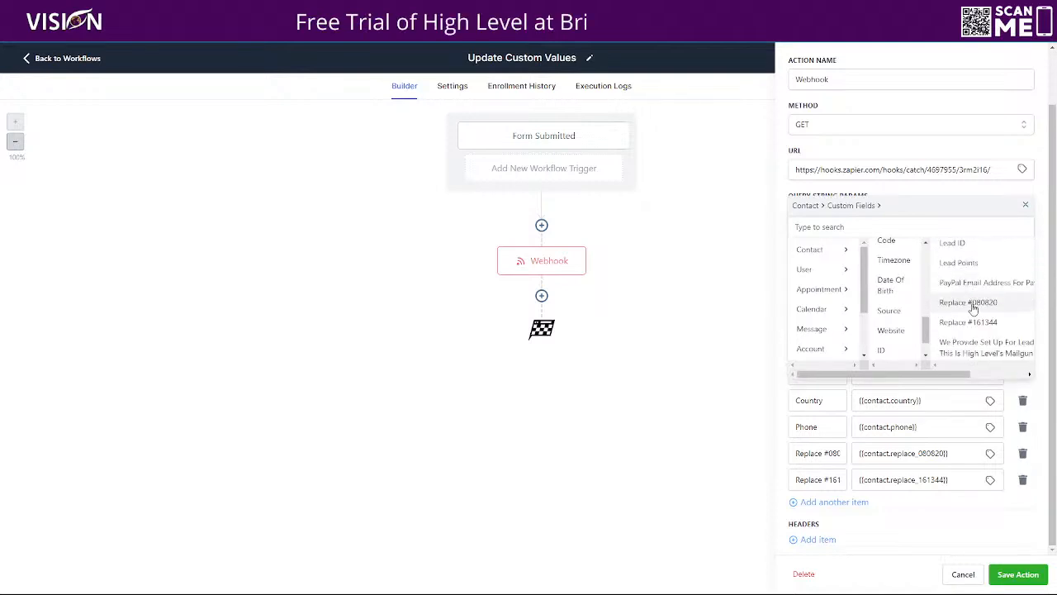
{"action": "scroll", "coordinate": [975, 324], "scroll_direction": "down", "scroll_amount": 8}
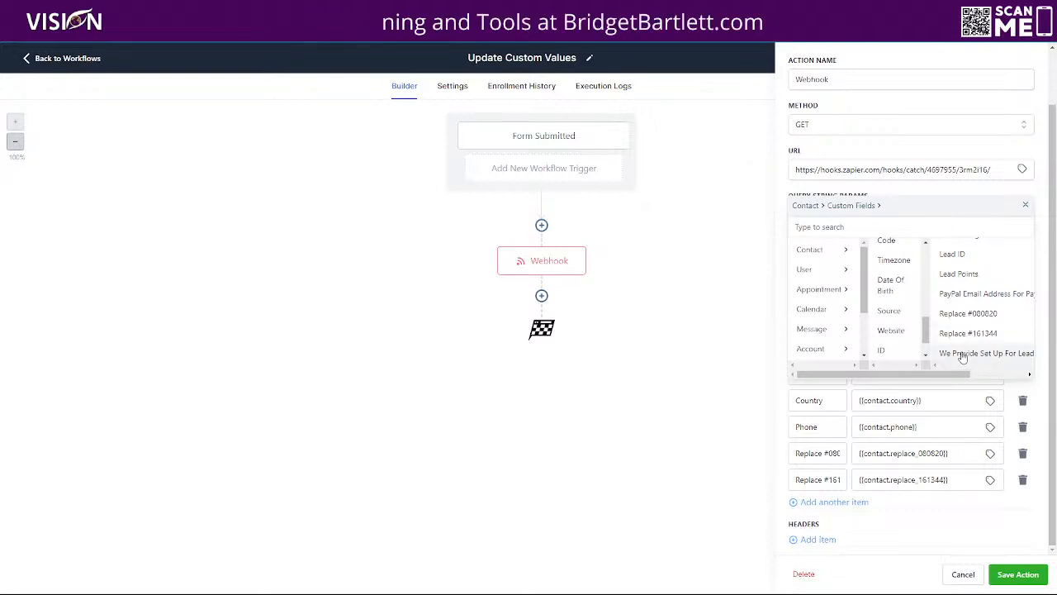
{"action": "scroll", "coordinate": [962, 357], "scroll_direction": "down", "scroll_amount": 3}
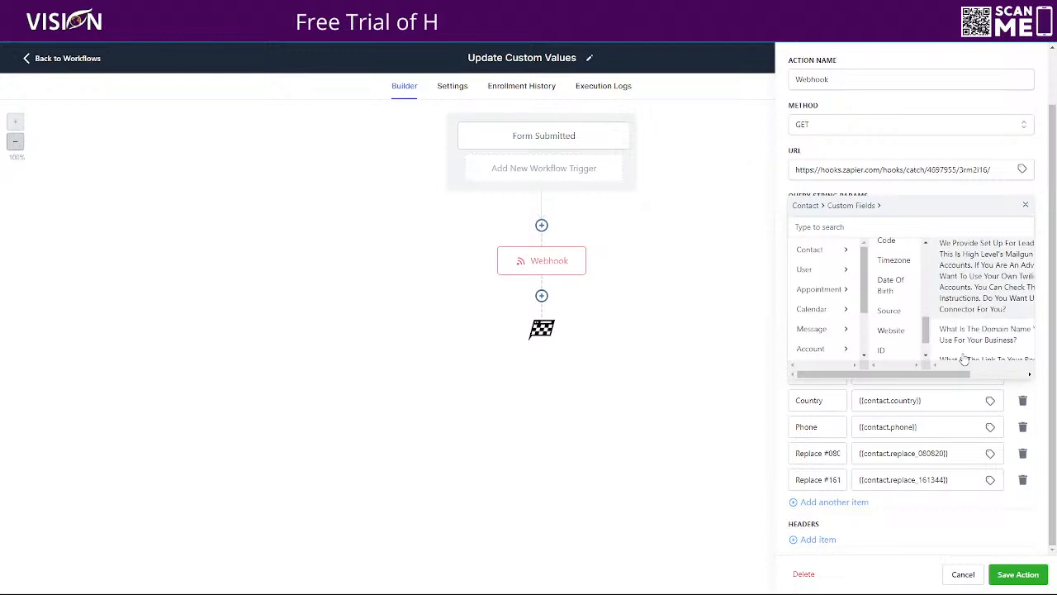
{"action": "scroll", "coordinate": [963, 355], "scroll_direction": "up", "scroll_amount": 4}
{"action": "scroll", "coordinate": [961, 353], "scroll_direction": "down", "scroll_amount": 1}
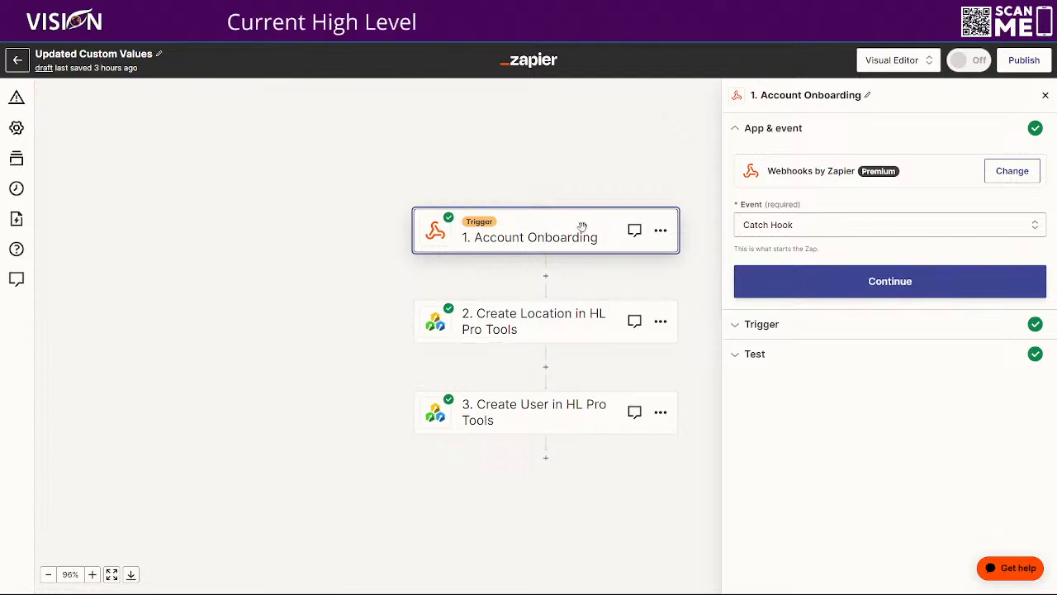
Review the event, connected account and action setup of the Create Location in HL Pro Tools step
{"action": "left_click", "coordinate": [538, 329]}
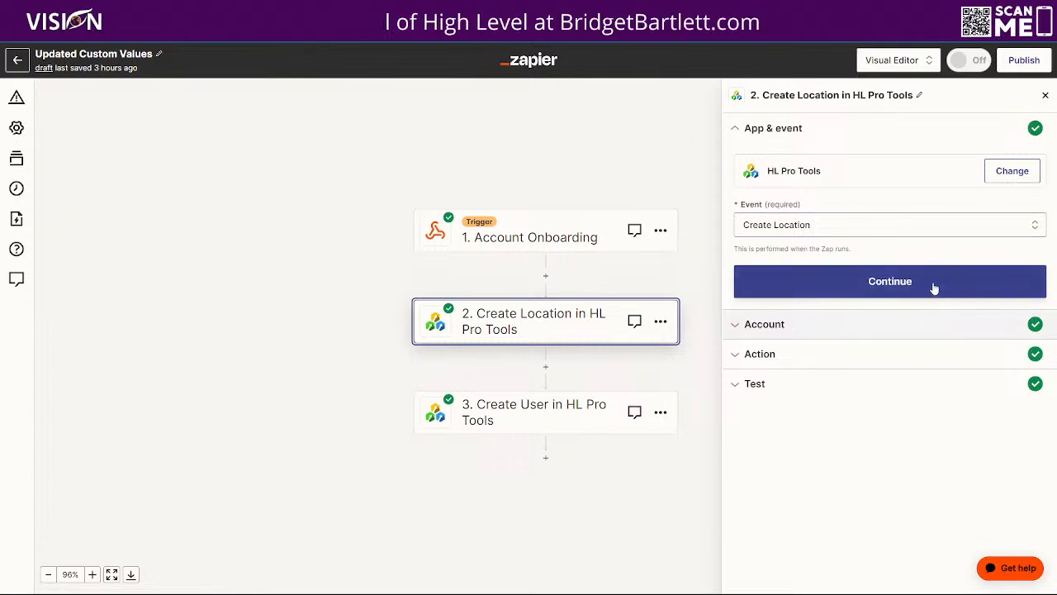
{"action": "left_click", "coordinate": [757, 330]}
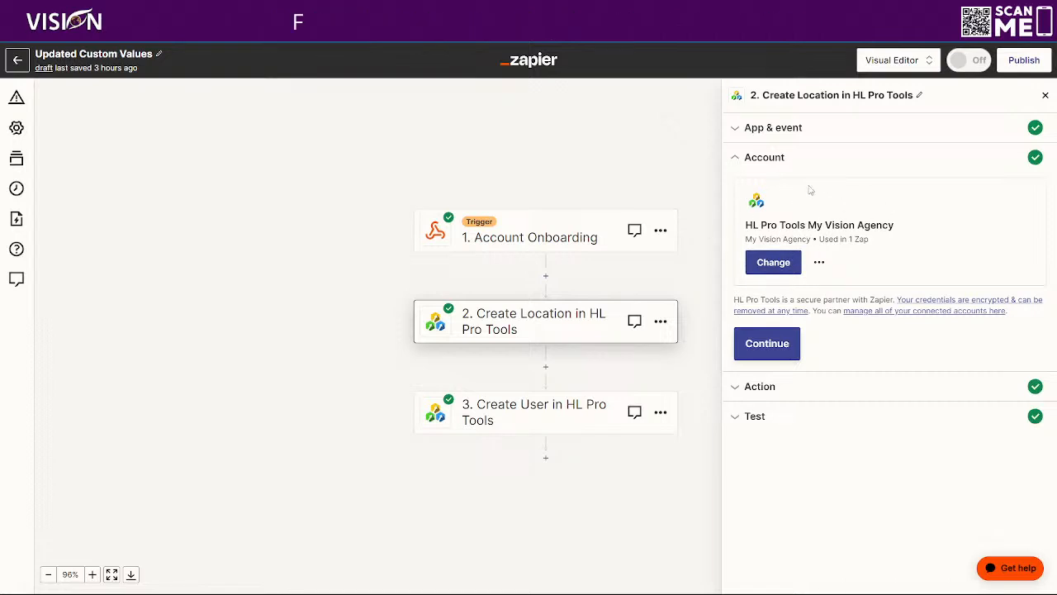
{"action": "left_click", "coordinate": [751, 343]}
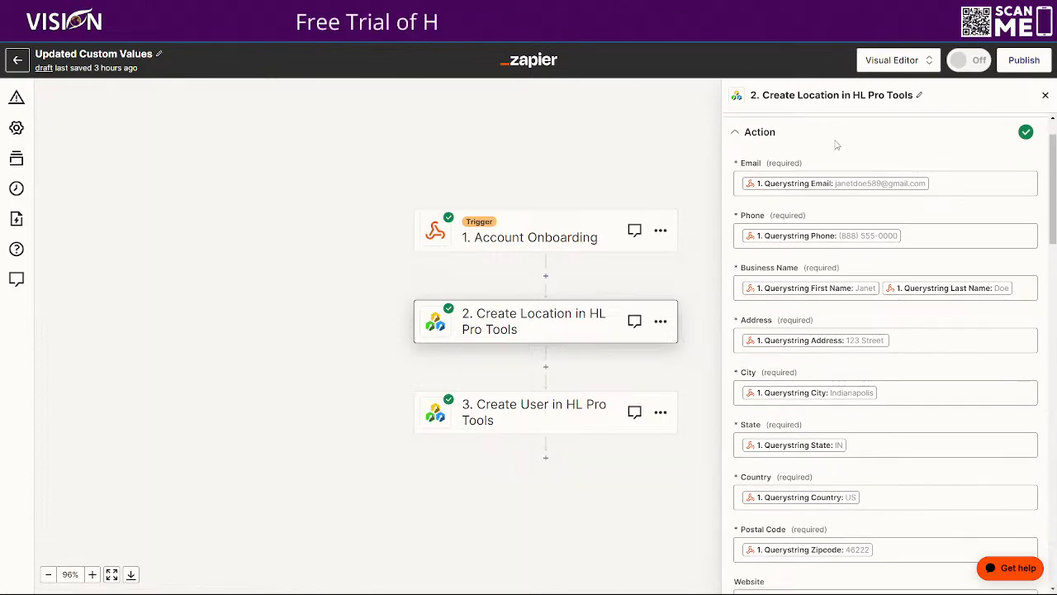
{"action": "scroll", "coordinate": [826, 161], "scroll_direction": "up", "scroll_amount": 1}
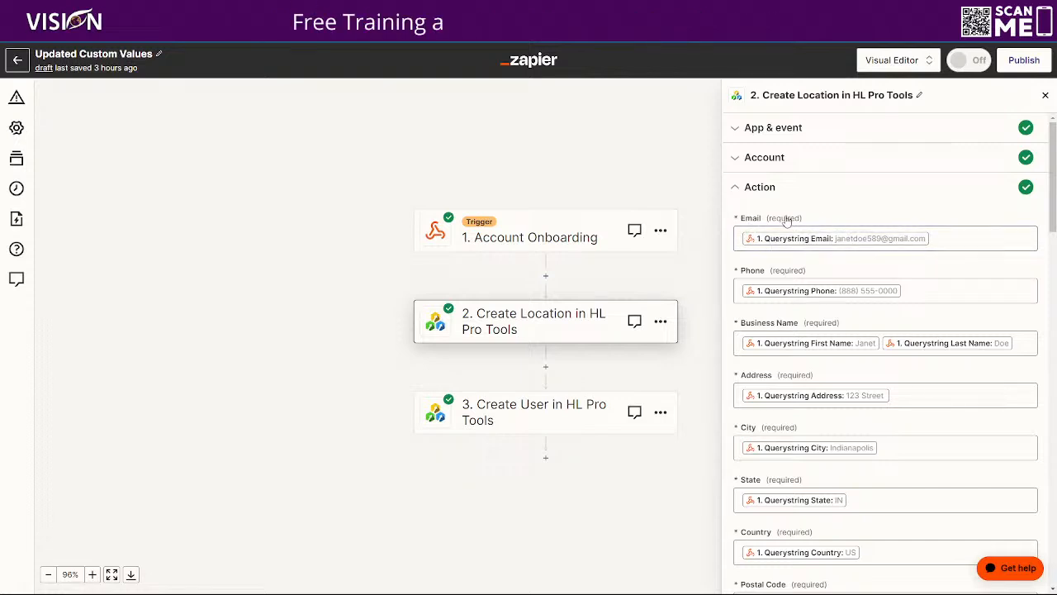
Inspect the Account Onboarding data available for the Create Location action's Email and Business Name fields without changing the mappings
{"action": "left_click", "coordinate": [973, 238]}
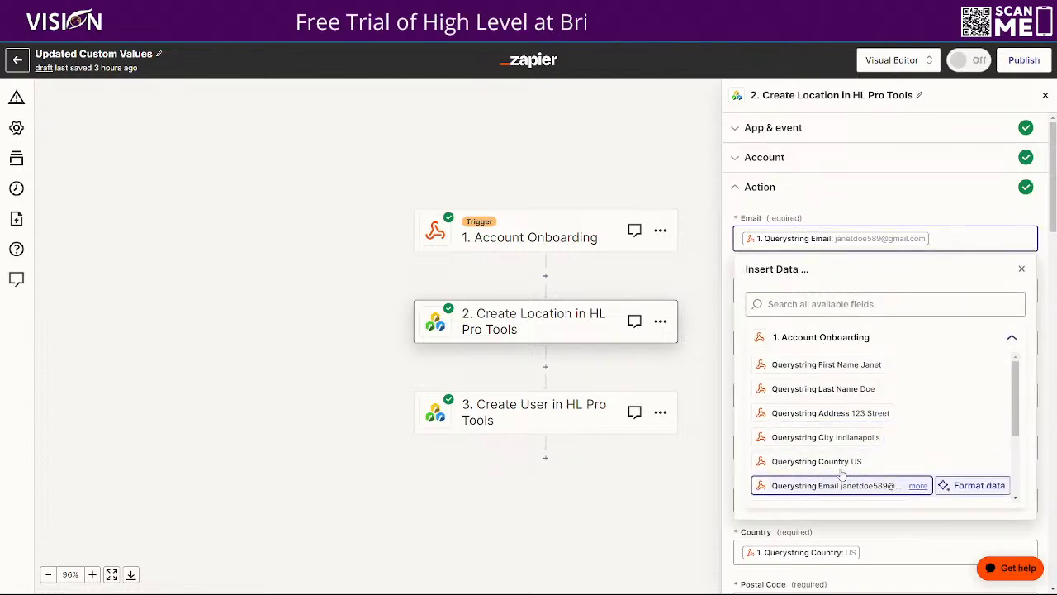
{"action": "left_click", "coordinate": [942, 196]}
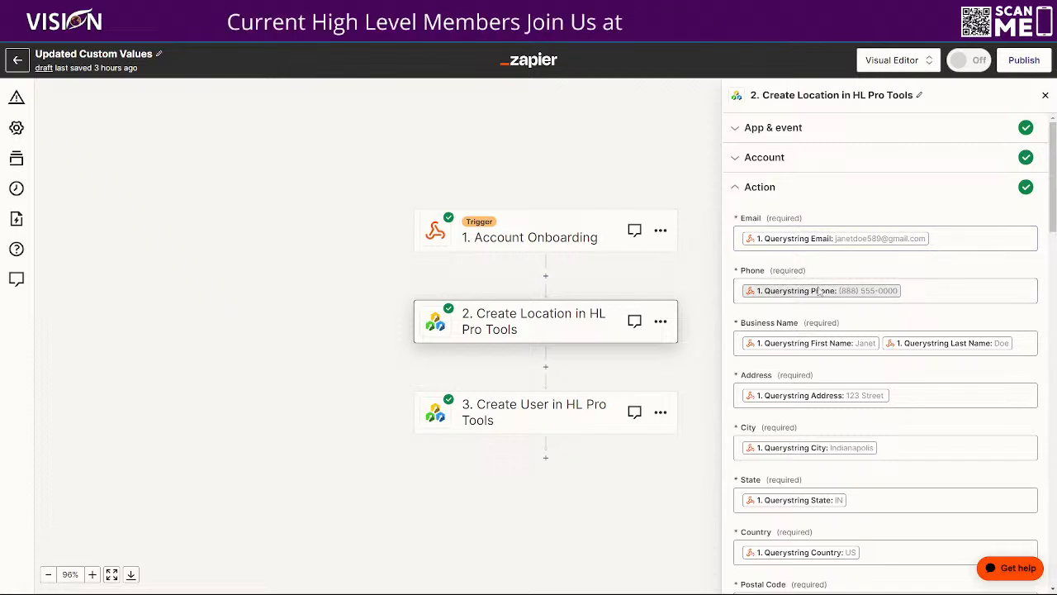
{"action": "scroll", "coordinate": [832, 299], "scroll_direction": "down", "scroll_amount": 1}
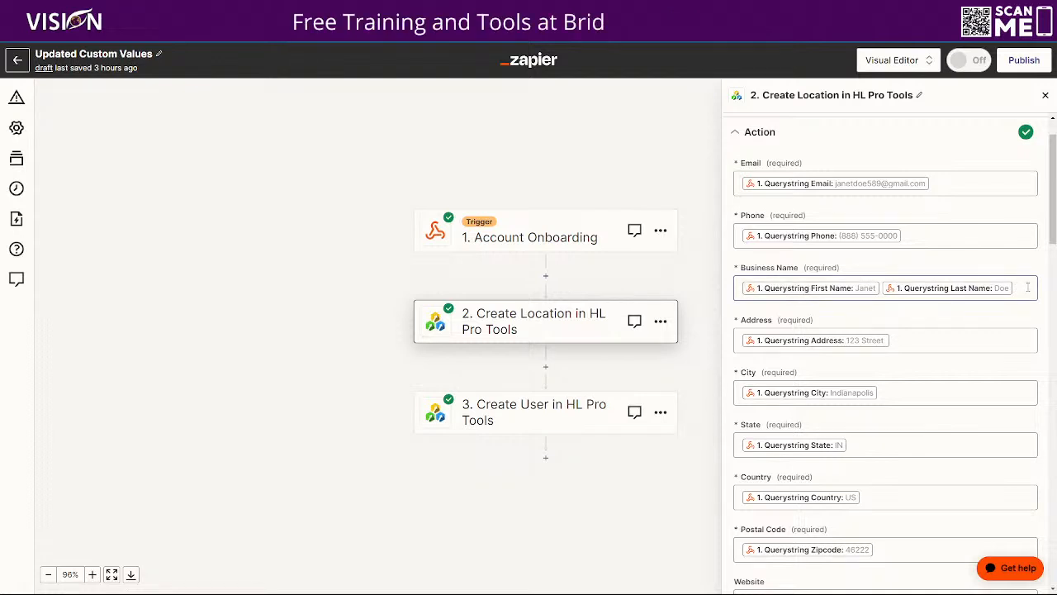
{"action": "left_click", "coordinate": [1027, 287]}
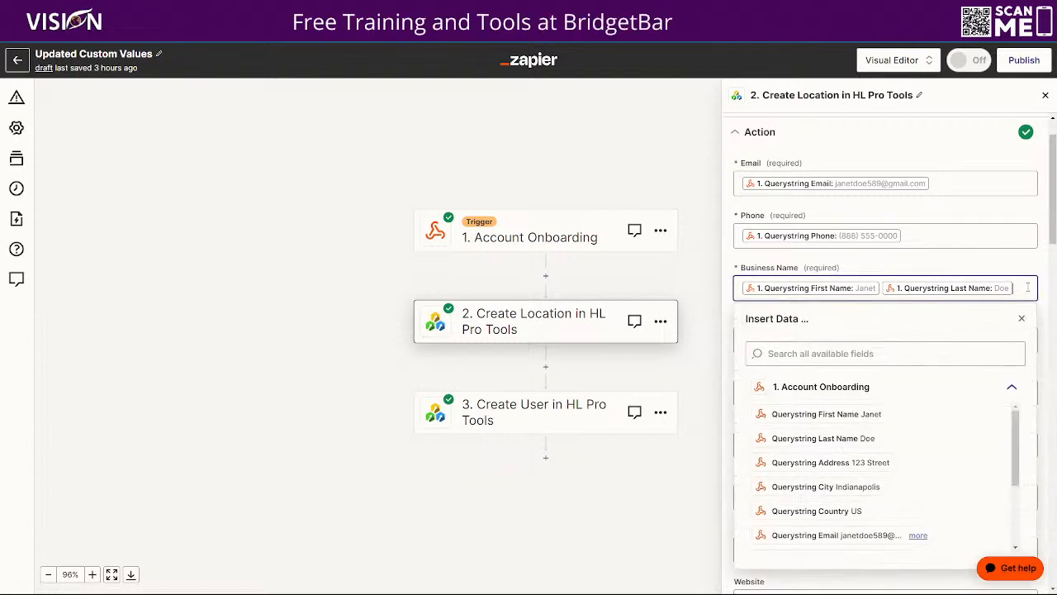
{"action": "left_click", "coordinate": [997, 257]}
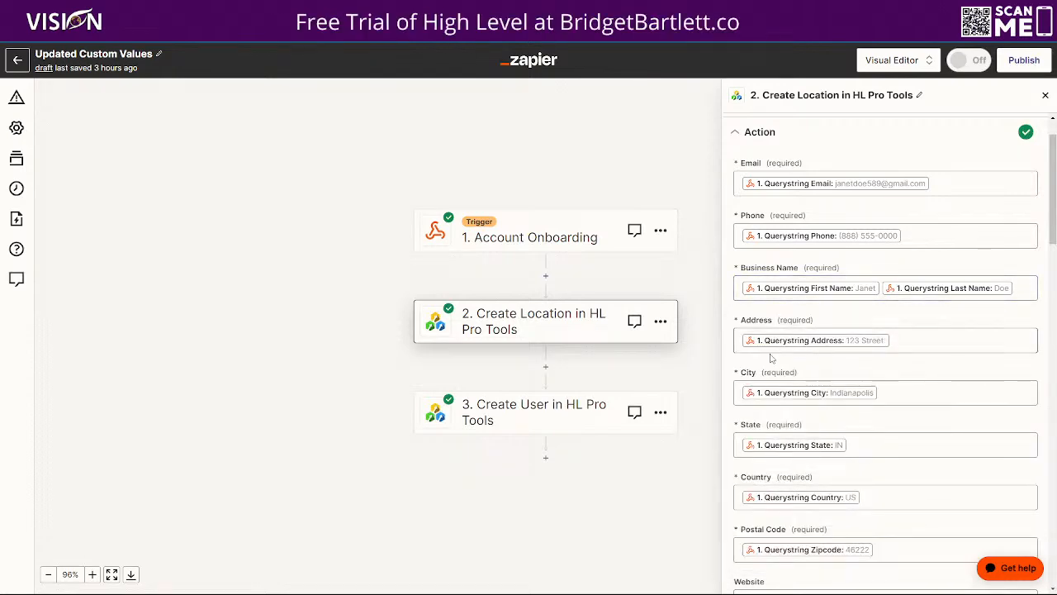
Review the Create Location action's address, name, duplicate-setting, Twilio and Snapshot id fields
{"action": "scroll", "coordinate": [793, 351], "scroll_direction": "down", "scroll_amount": 2}
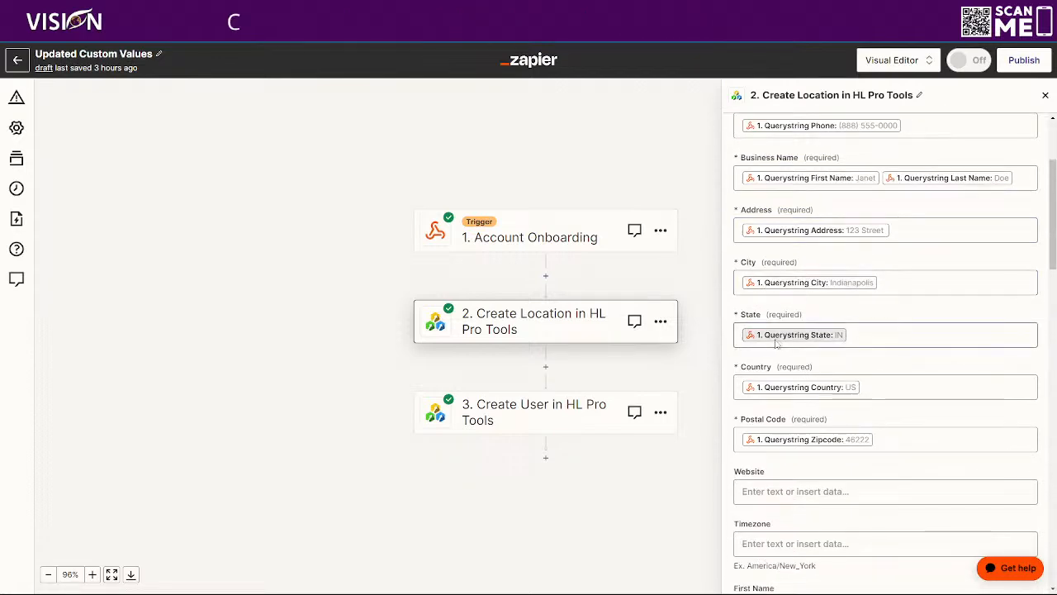
{"action": "scroll", "coordinate": [769, 339], "scroll_direction": "down", "scroll_amount": 2}
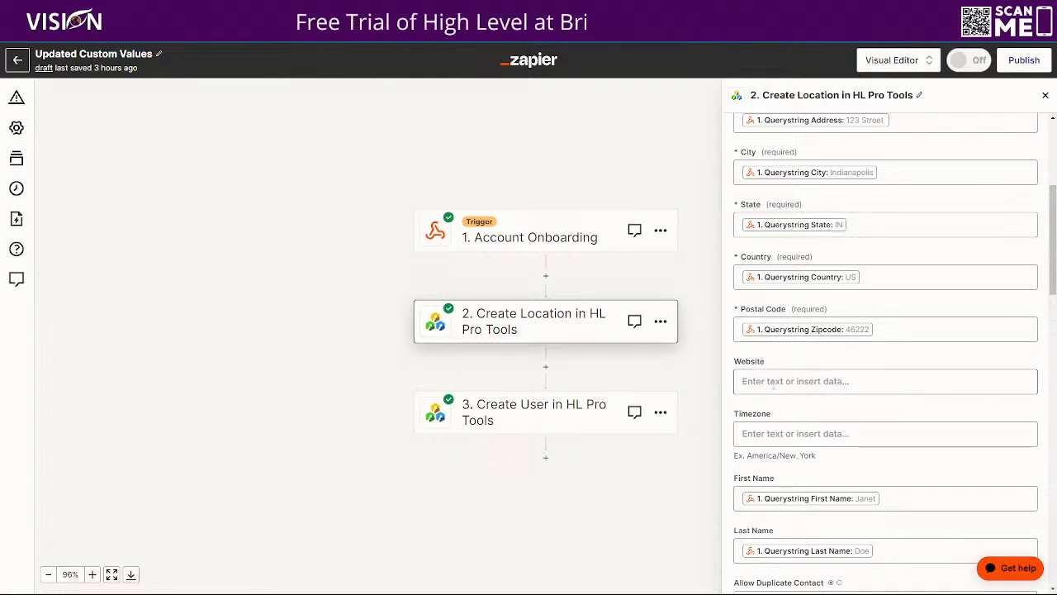
{"action": "scroll", "coordinate": [777, 372], "scroll_direction": "down", "scroll_amount": 2}
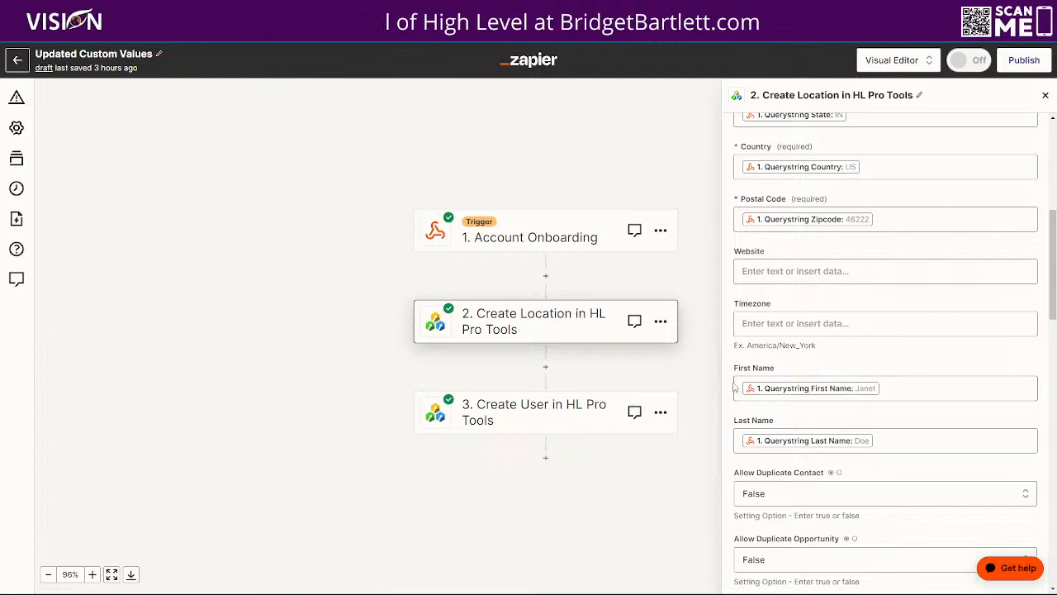
{"action": "scroll", "coordinate": [818, 401], "scroll_direction": "down", "scroll_amount": 4}
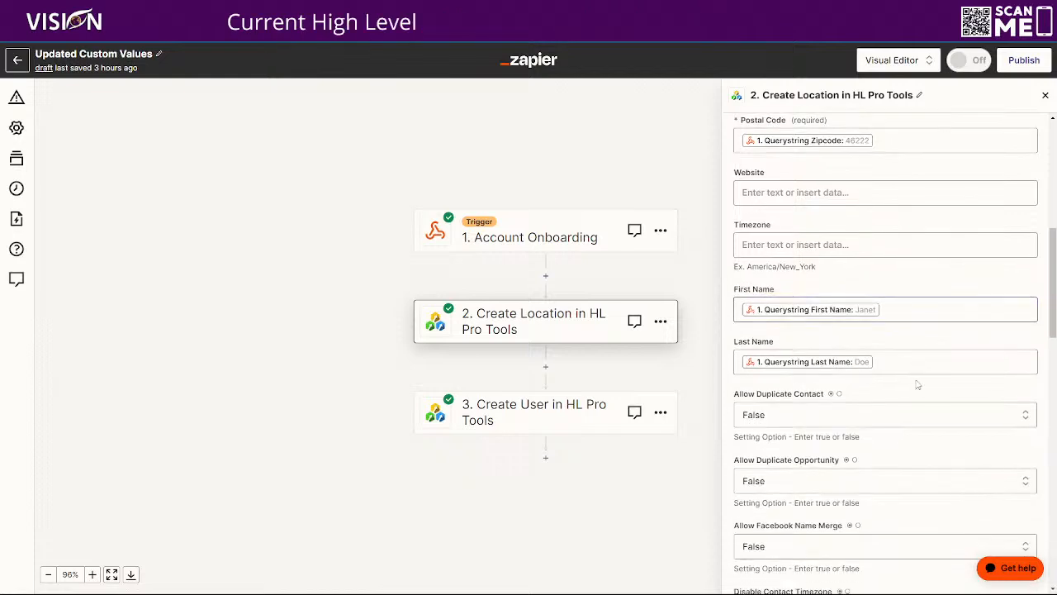
{"action": "scroll", "coordinate": [794, 394], "scroll_direction": "down", "scroll_amount": 6}
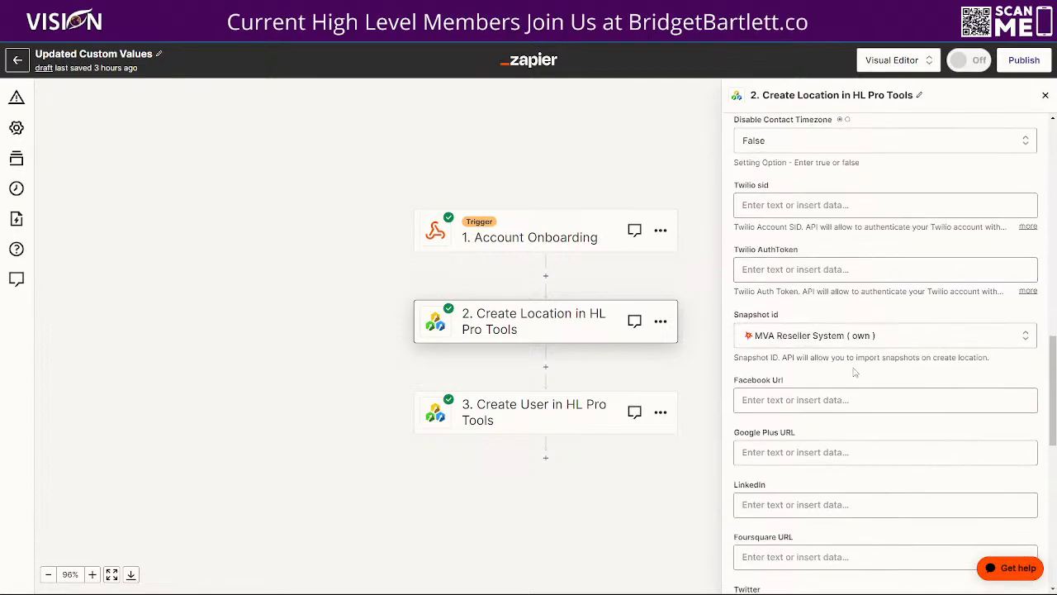
{"action": "scroll", "coordinate": [838, 299], "scroll_direction": "up", "scroll_amount": 2}
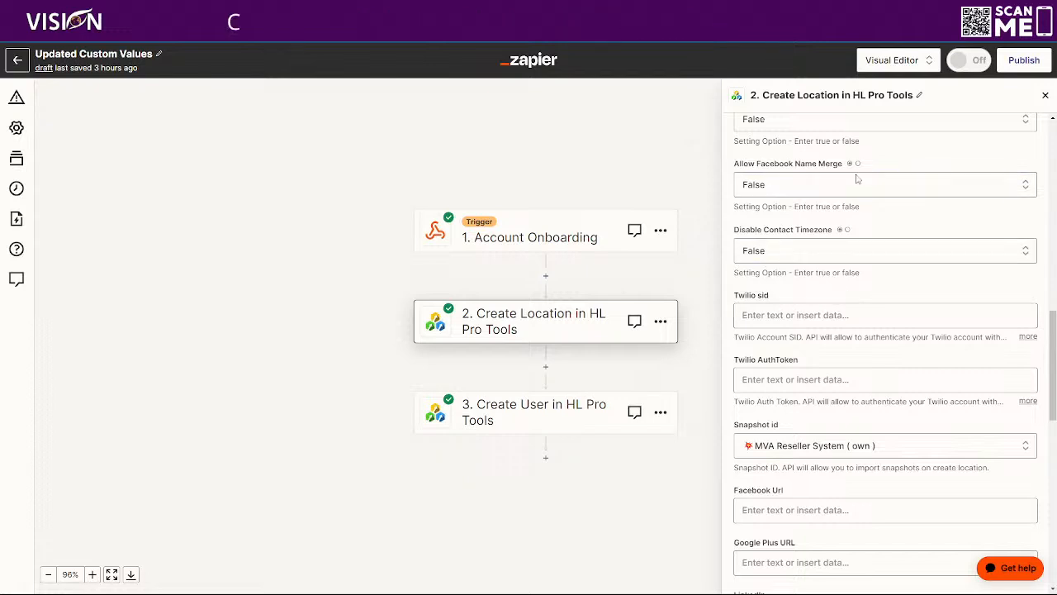
{"action": "scroll", "coordinate": [856, 380], "scroll_direction": "down", "scroll_amount": 2}
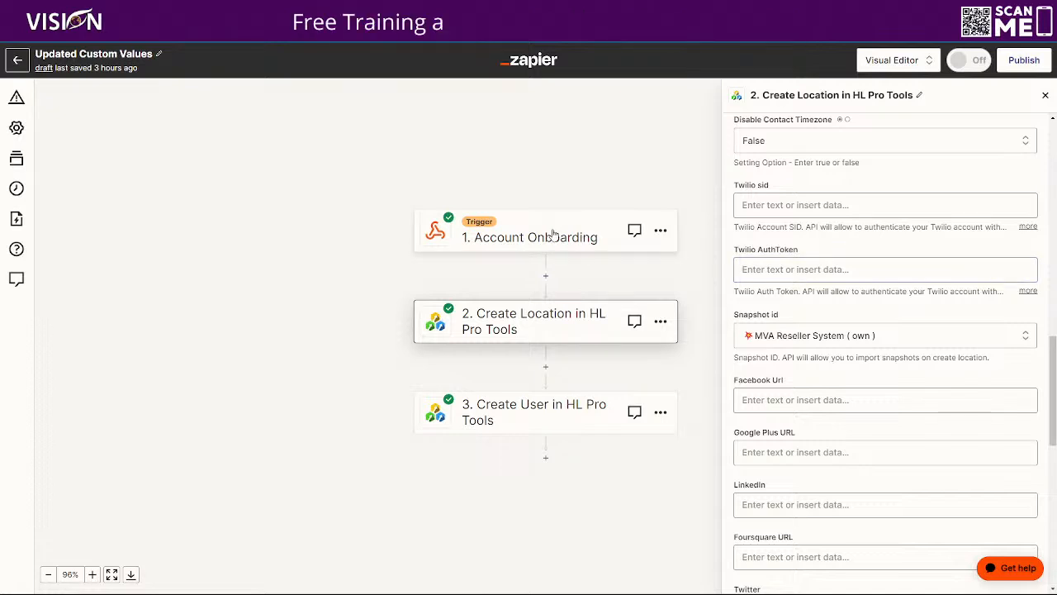
Look through the Create Location action's social media, Google Place and Mailgun fields down to Custom Values
{"action": "scroll", "coordinate": [848, 291], "scroll_direction": "down", "scroll_amount": 1}
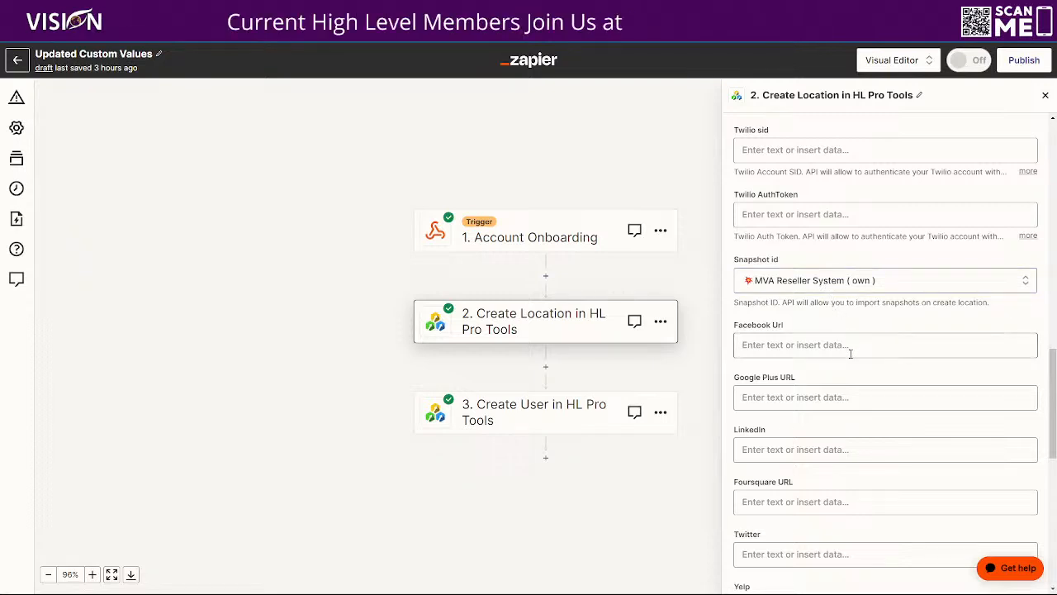
{"action": "scroll", "coordinate": [851, 354], "scroll_direction": "down", "scroll_amount": 5}
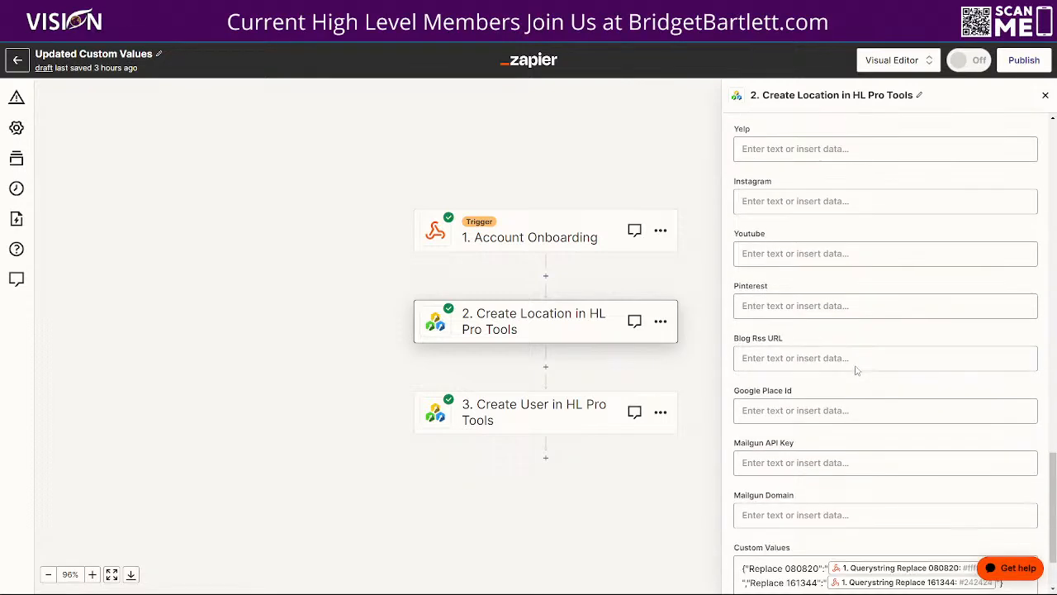
{"action": "scroll", "coordinate": [856, 371], "scroll_direction": "down", "scroll_amount": 2}
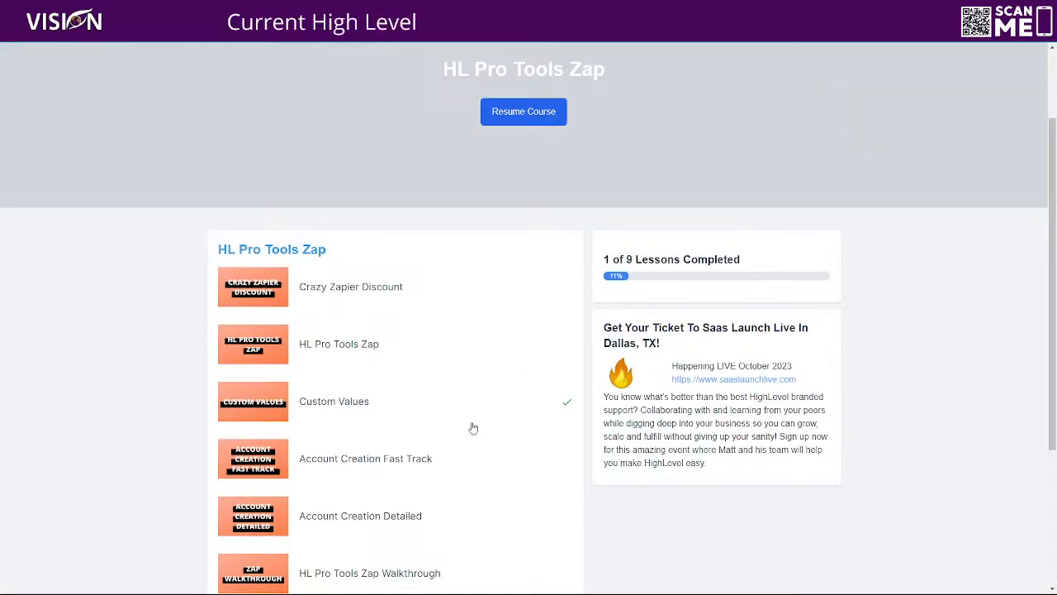
Compare the Custom Values String in the HL Pro Tools Zap course's Custom Values lesson with the Replace 080820 entry in the Zap's Custom Values field
{"action": "left_click", "coordinate": [254, 400]}
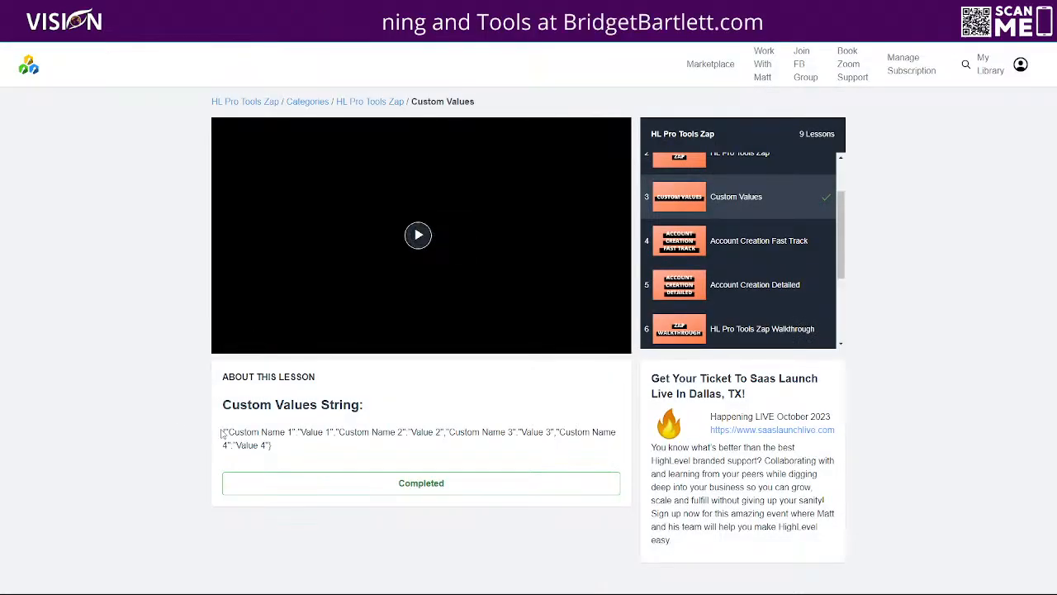
{"action": "left_click_drag", "start_coordinate": [222, 433], "coordinate": [261, 445]}
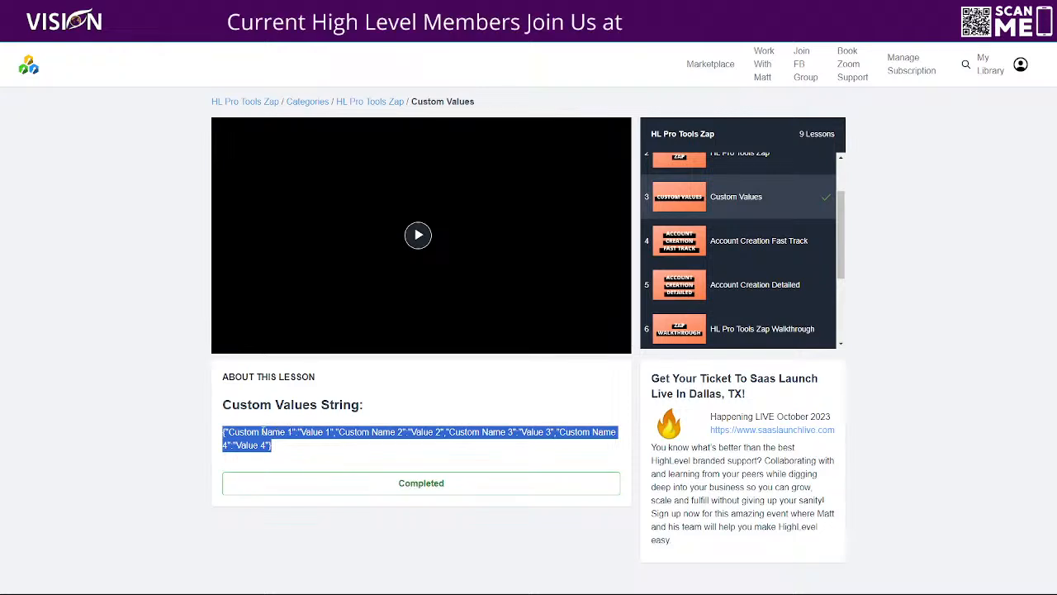
{"action": "left_click", "coordinate": [241, 404]}
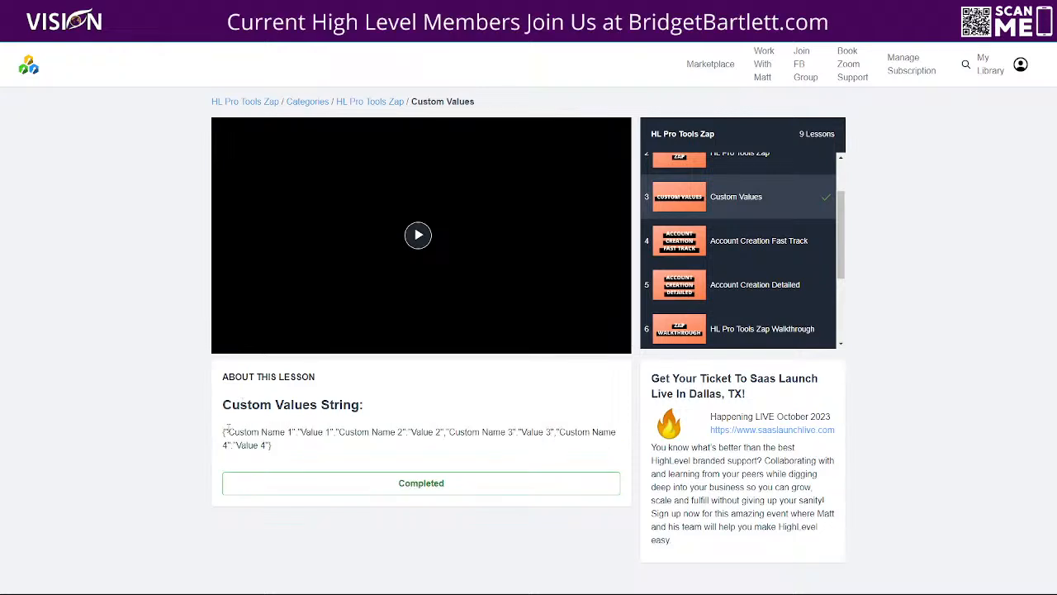
{"action": "left_click_drag", "start_coordinate": [244, 432], "coordinate": [291, 431]}
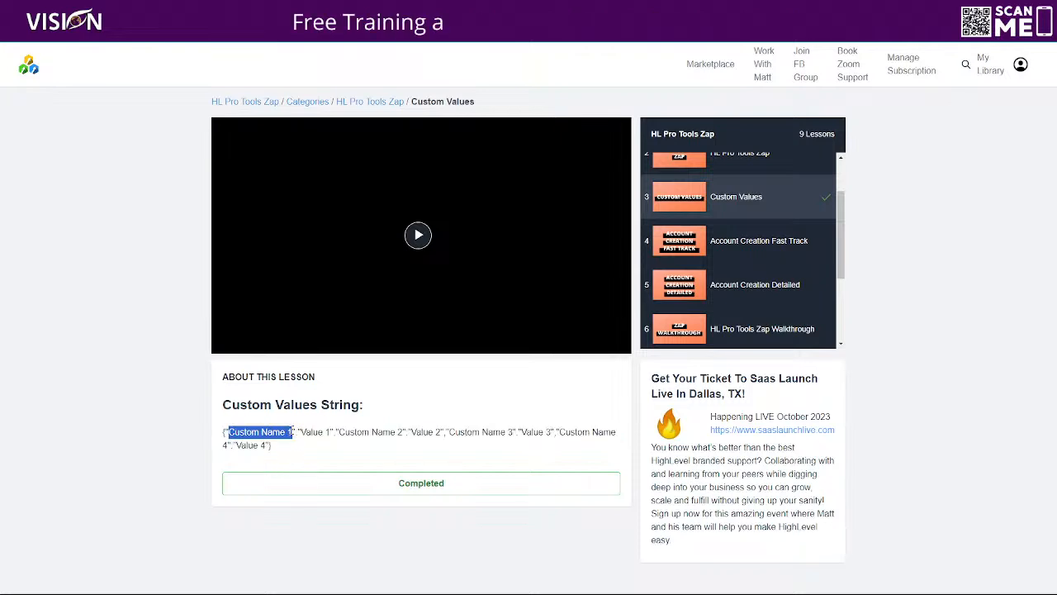
{"action": "double_click", "coordinate": [311, 432]}
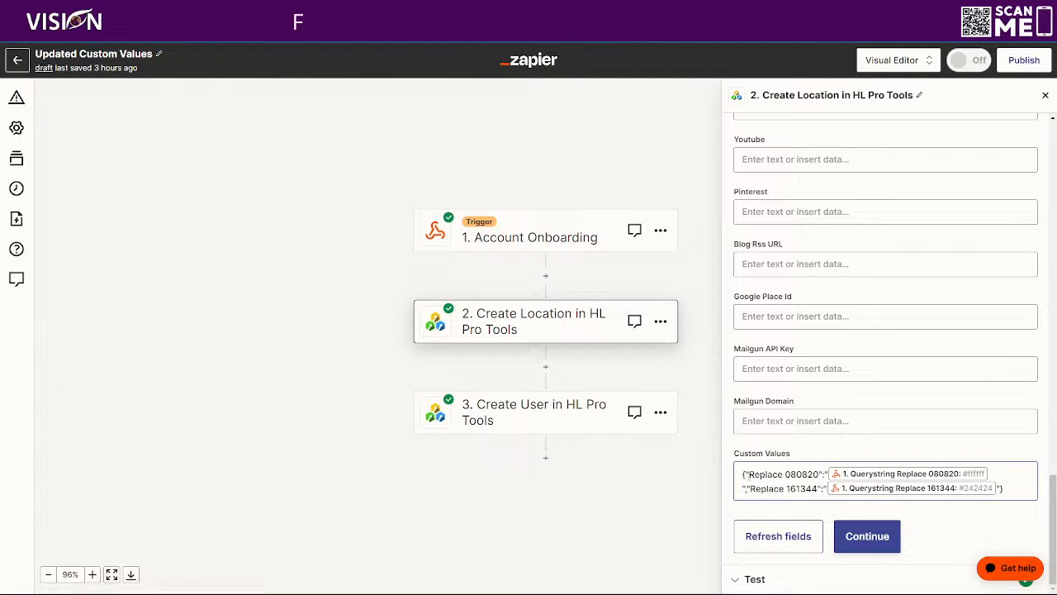
{"action": "left_click_drag", "start_coordinate": [746, 474], "coordinate": [819, 474]}
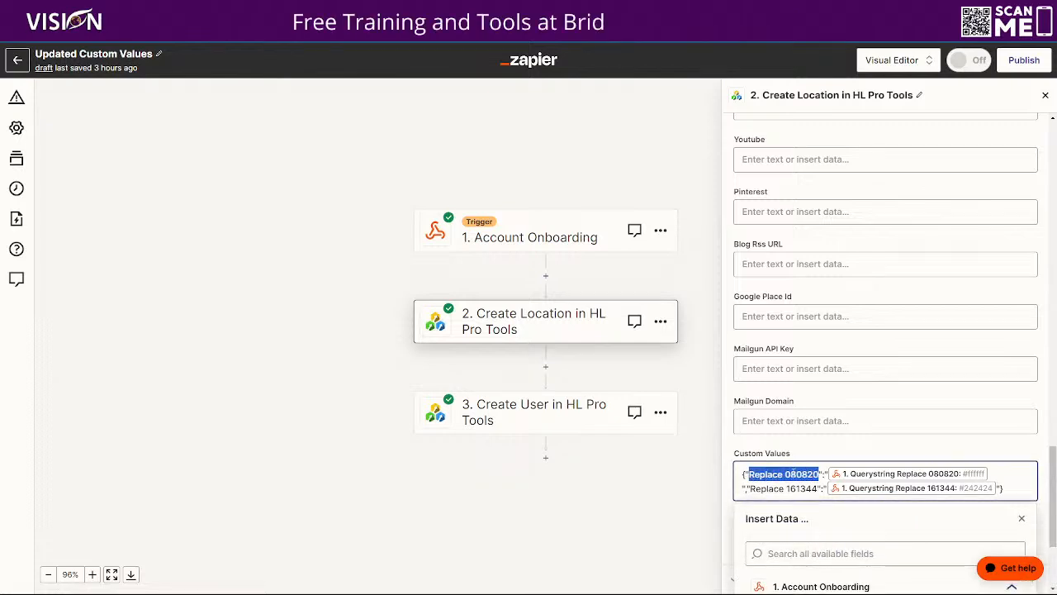
{"action": "left_click", "coordinate": [782, 446]}
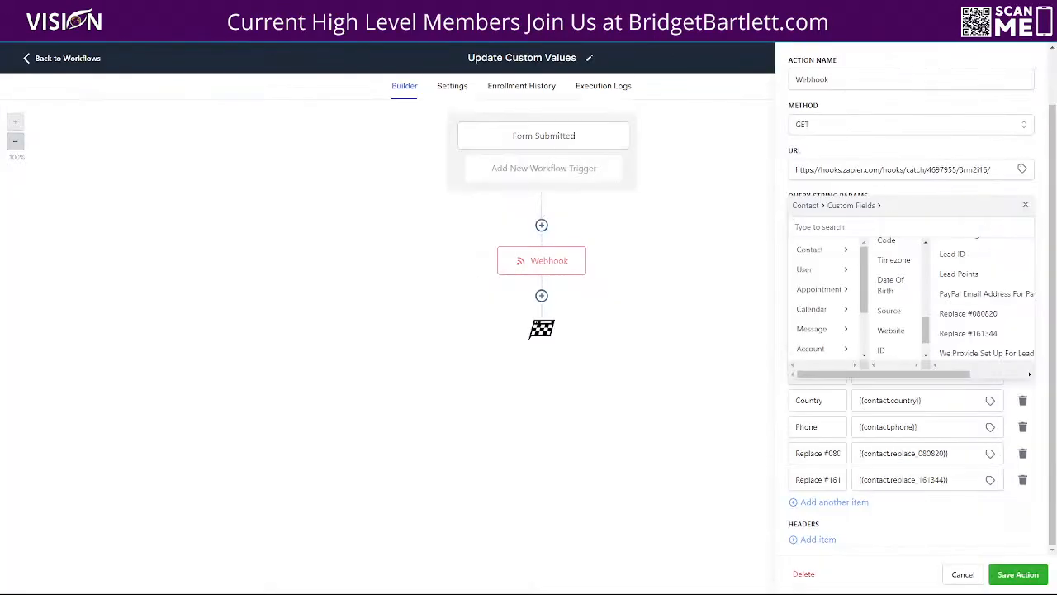
Switch from the My Demo sub-account to the test customer's sub-account in HighLevel and ignore the phone number notice
{"action": "left_click", "coordinate": [66, 59]}
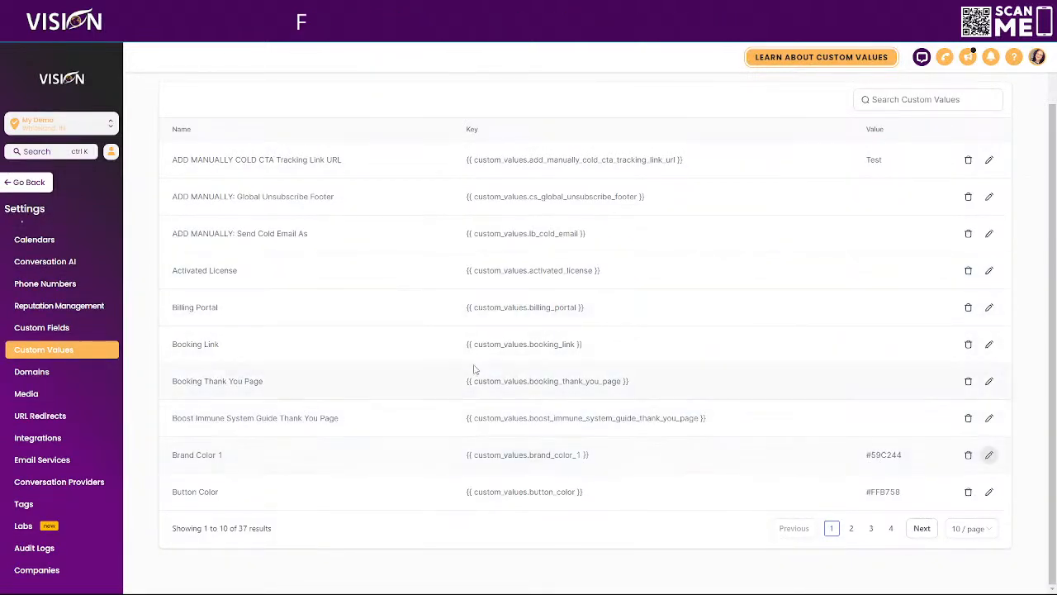
{"action": "left_click", "coordinate": [42, 122]}
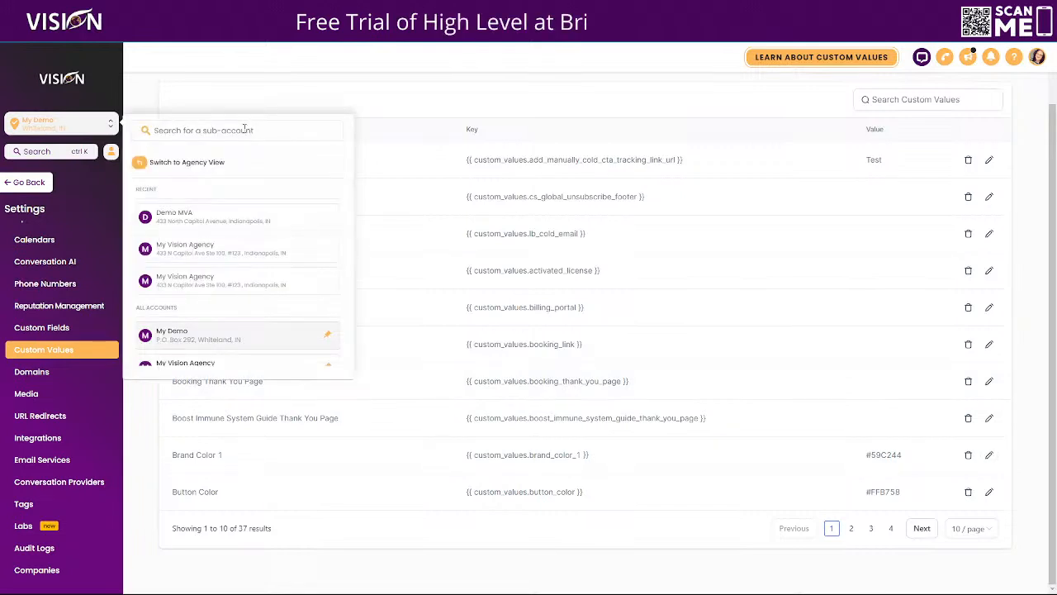
{"action": "type", "text": "janet"}
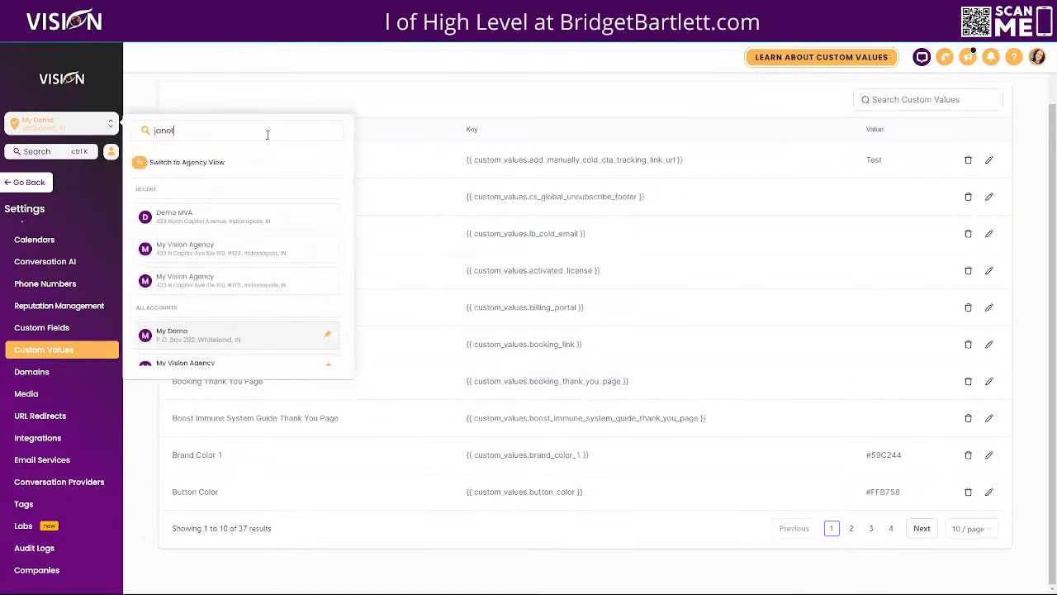
{"action": "left_click", "coordinate": [184, 219]}
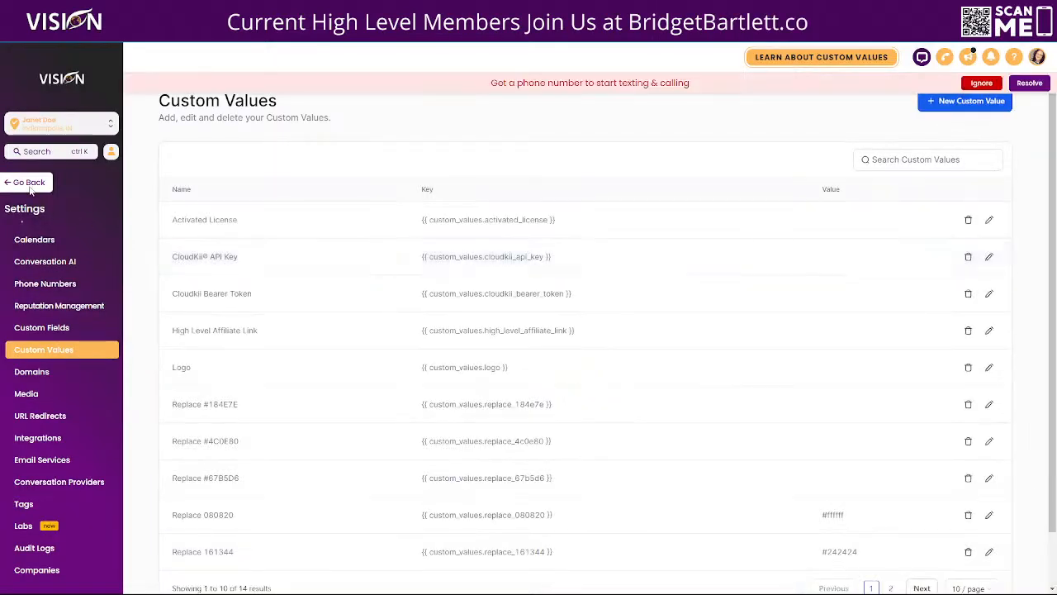
{"action": "left_click", "coordinate": [980, 84]}
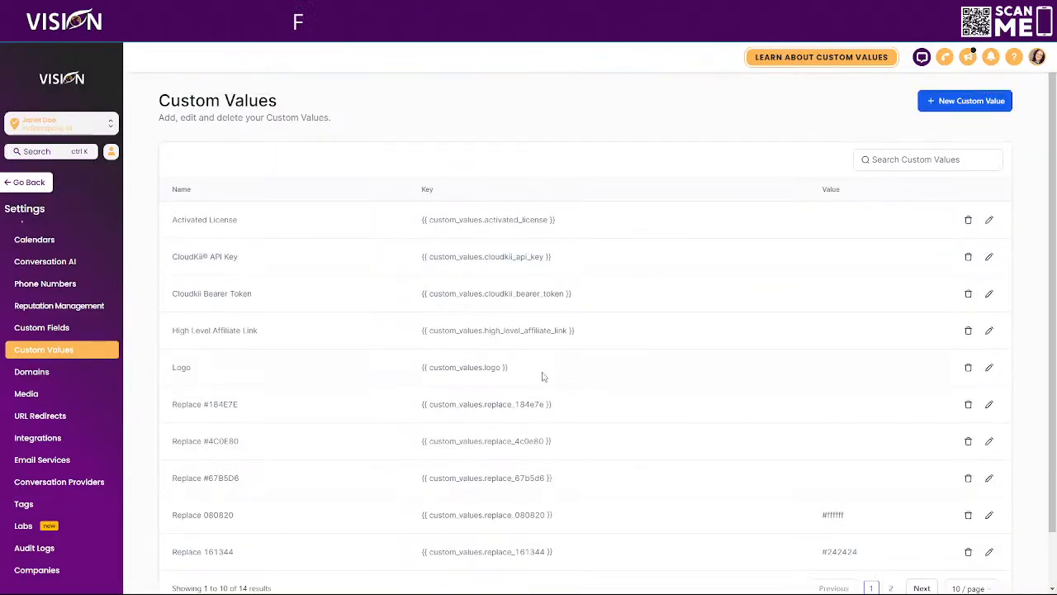
Check the values of Replace 080820 and Replace 161344 in the sub-account's custom values
{"action": "scroll", "coordinate": [543, 371], "scroll_direction": "down", "scroll_amount": 1}
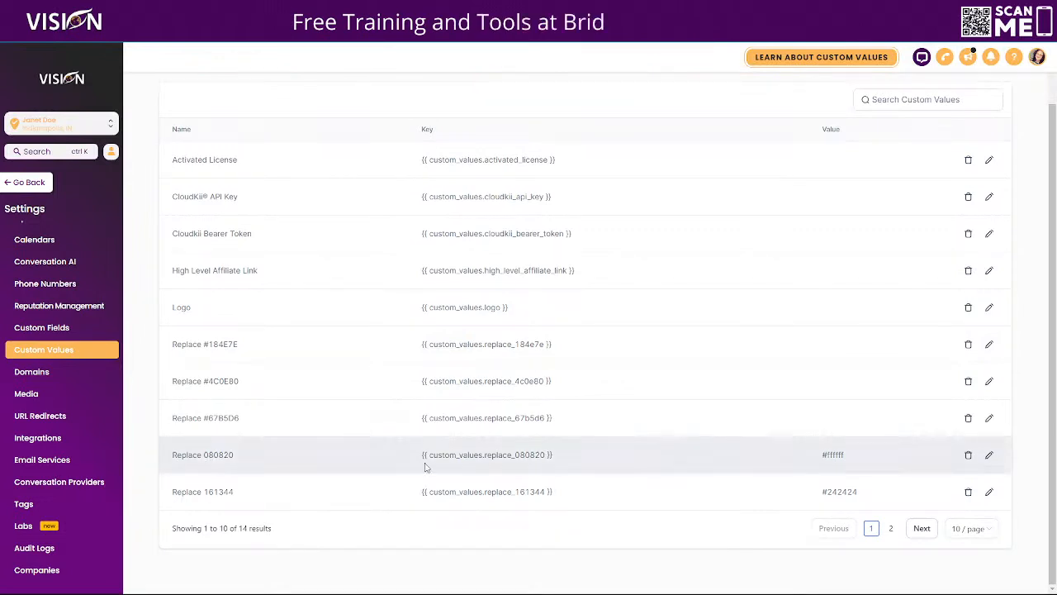
{"action": "left_click_drag", "start_coordinate": [867, 460], "coordinate": [793, 472]}
{"action": "left_click_drag", "start_coordinate": [881, 498], "coordinate": [799, 499]}
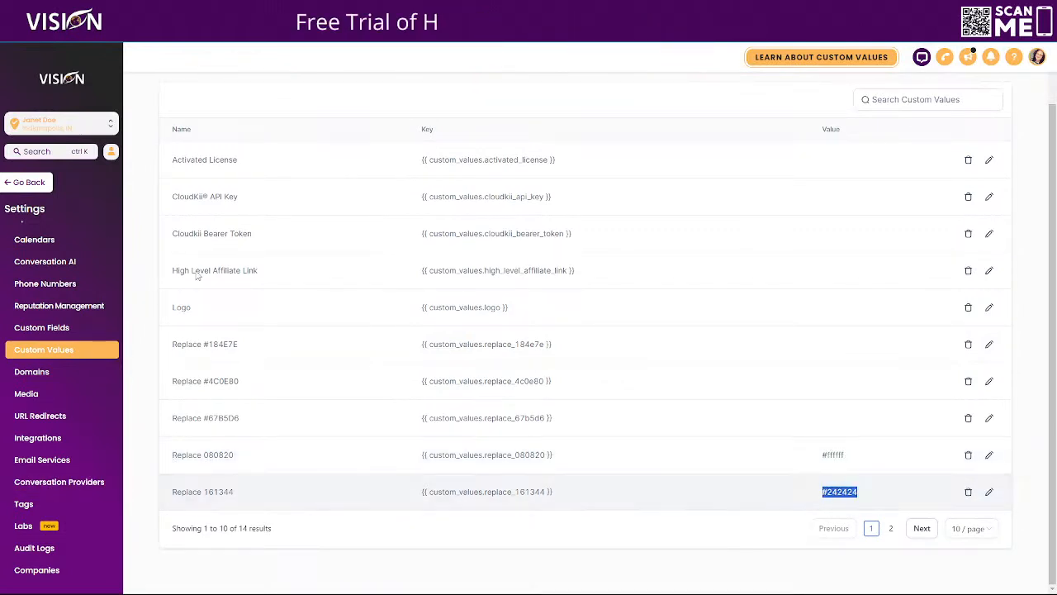
Check the sub-account's My Staff list for the created user and leave the settings
{"action": "scroll", "coordinate": [50, 295], "scroll_direction": "up", "scroll_amount": 1}
{"action": "left_click", "coordinate": [42, 253]}
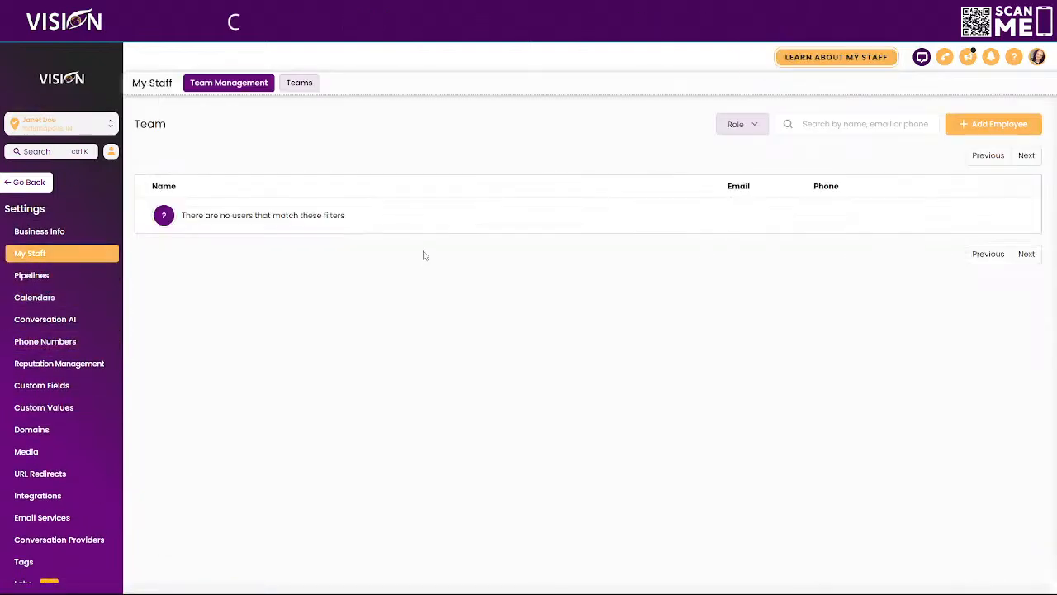
{"action": "left_click", "coordinate": [22, 181]}
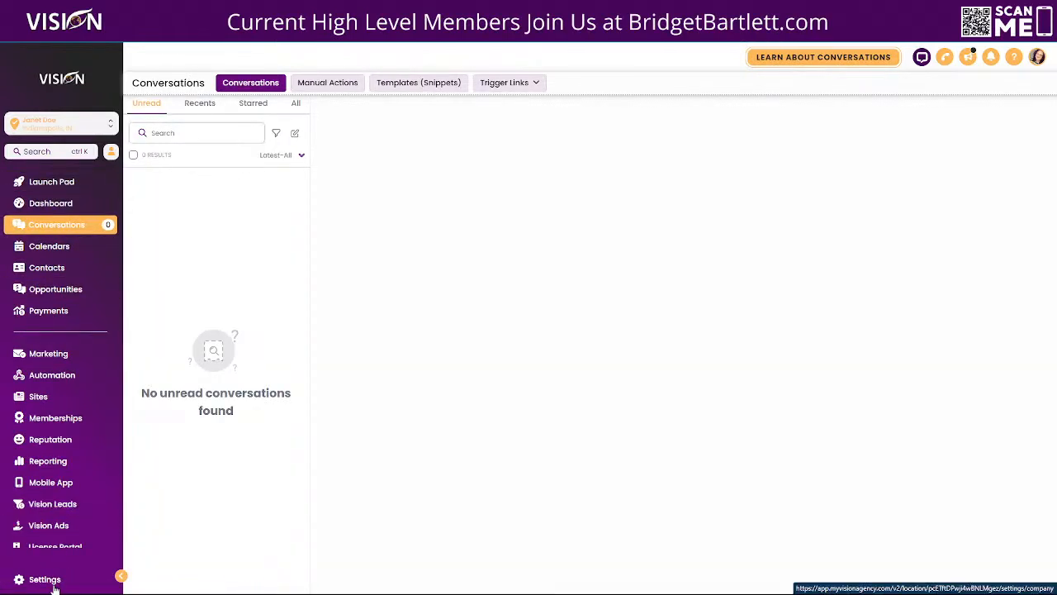
Reopen the test customer's sub-account settings and look through them
{"action": "left_click", "coordinate": [50, 582]}
{"action": "left_click", "coordinate": [44, 408]}
{"action": "scroll", "coordinate": [703, 357], "scroll_direction": "down", "scroll_amount": 2}
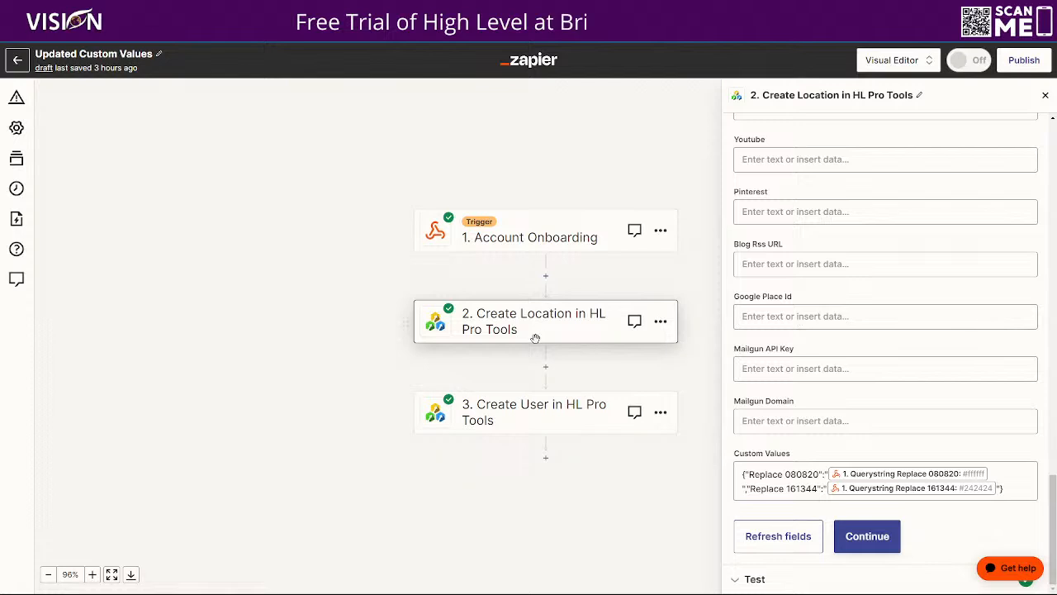
Switch to the Zap and check the Create User step's event, connected account and First Name data sources
{"action": "left_click", "coordinate": [516, 417]}
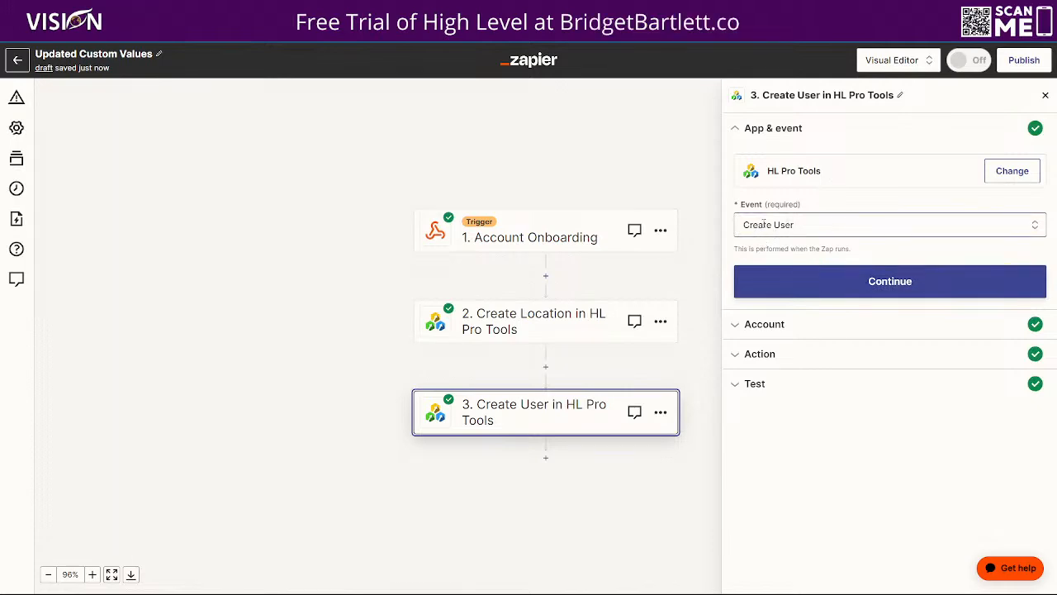
{"action": "left_click", "coordinate": [810, 330]}
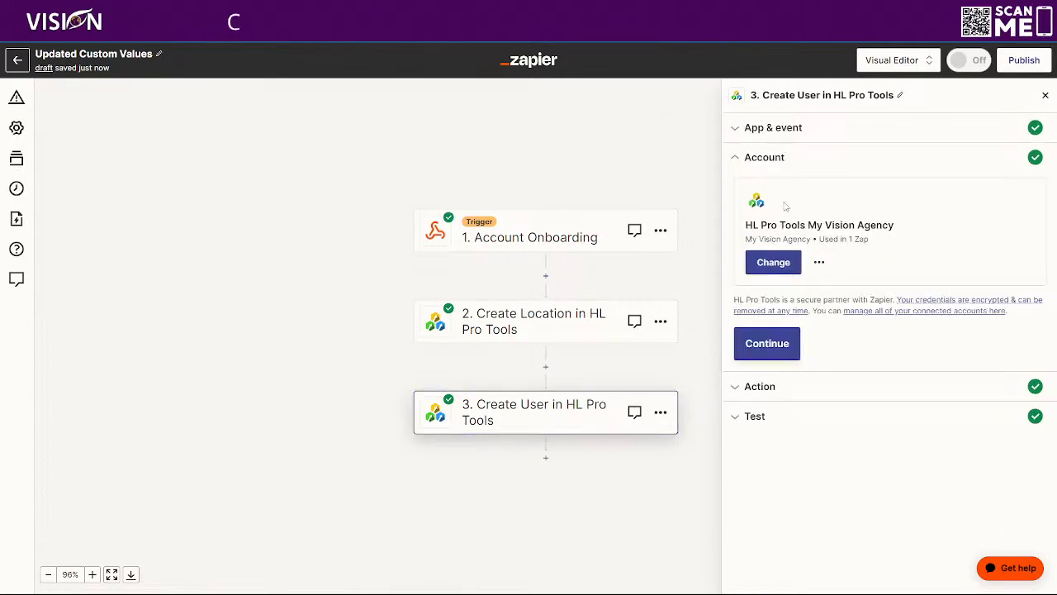
{"action": "left_click", "coordinate": [808, 395]}
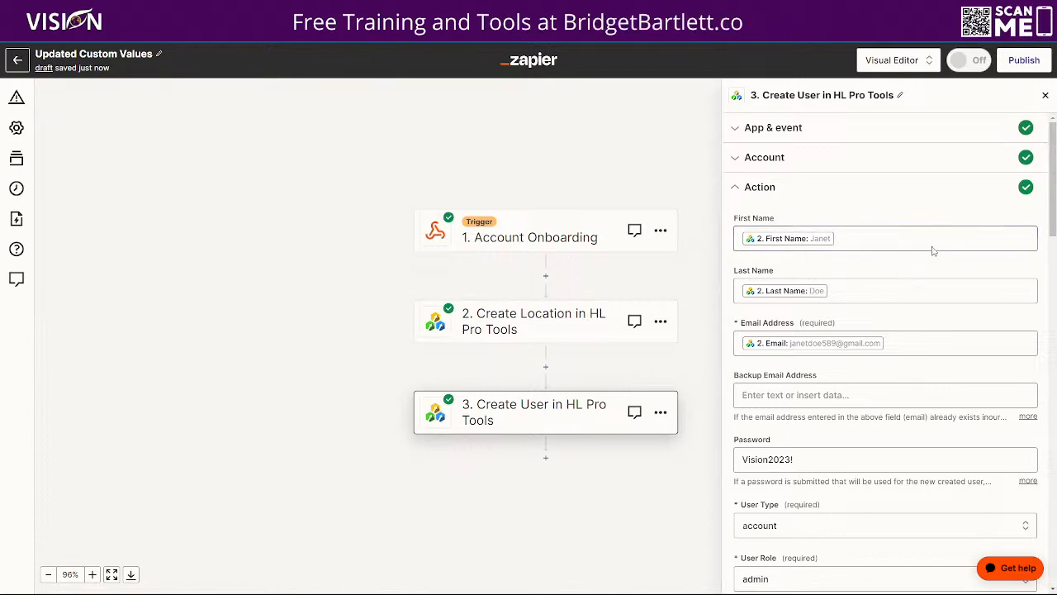
{"action": "left_click", "coordinate": [867, 239]}
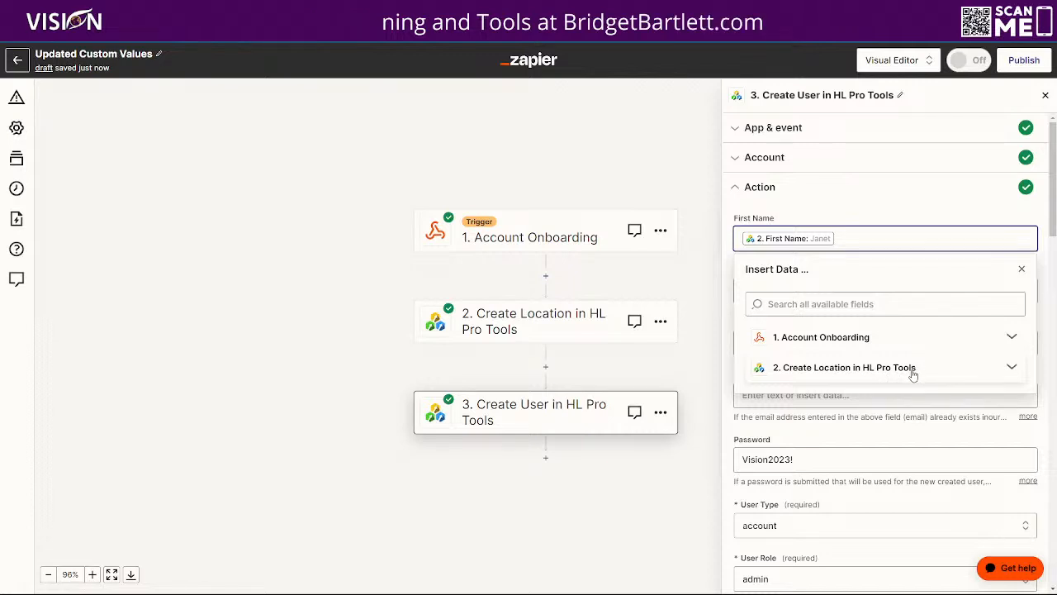
{"action": "left_click", "coordinate": [880, 184]}
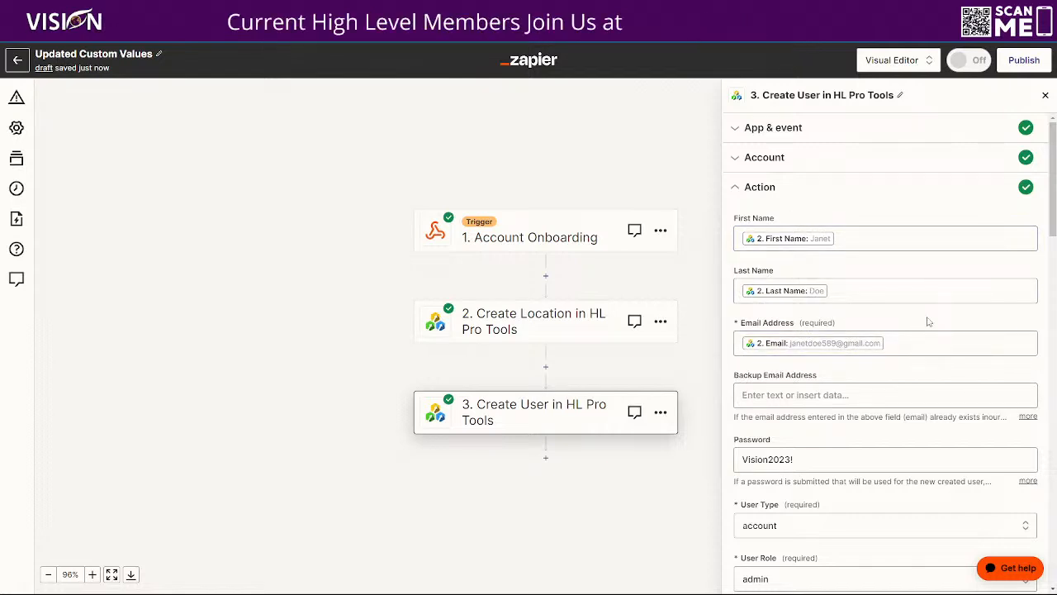
Check the Create User step's default password field and the data that can be inserted there, leaving it as is
{"action": "scroll", "coordinate": [929, 321], "scroll_direction": "down", "scroll_amount": 3}
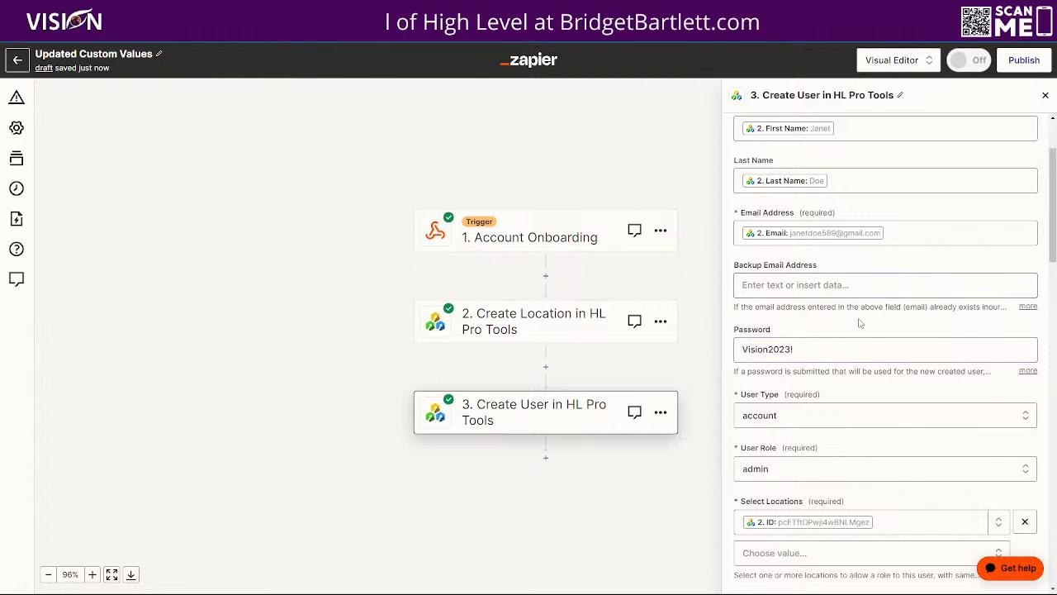
{"action": "left_click", "coordinate": [828, 351]}
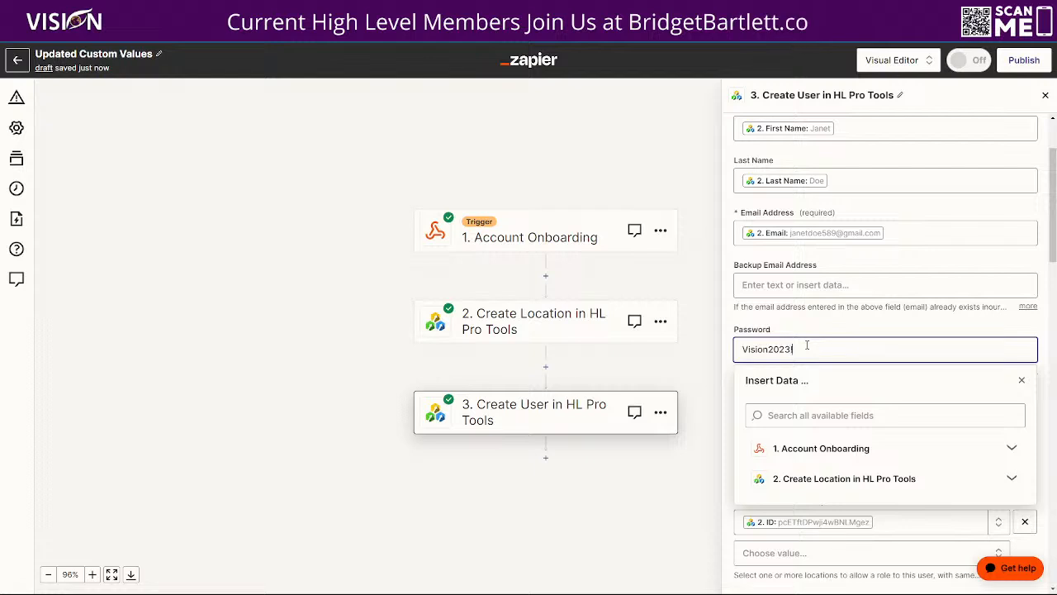
{"action": "left_click_drag", "start_coordinate": [813, 349], "coordinate": [697, 355]}
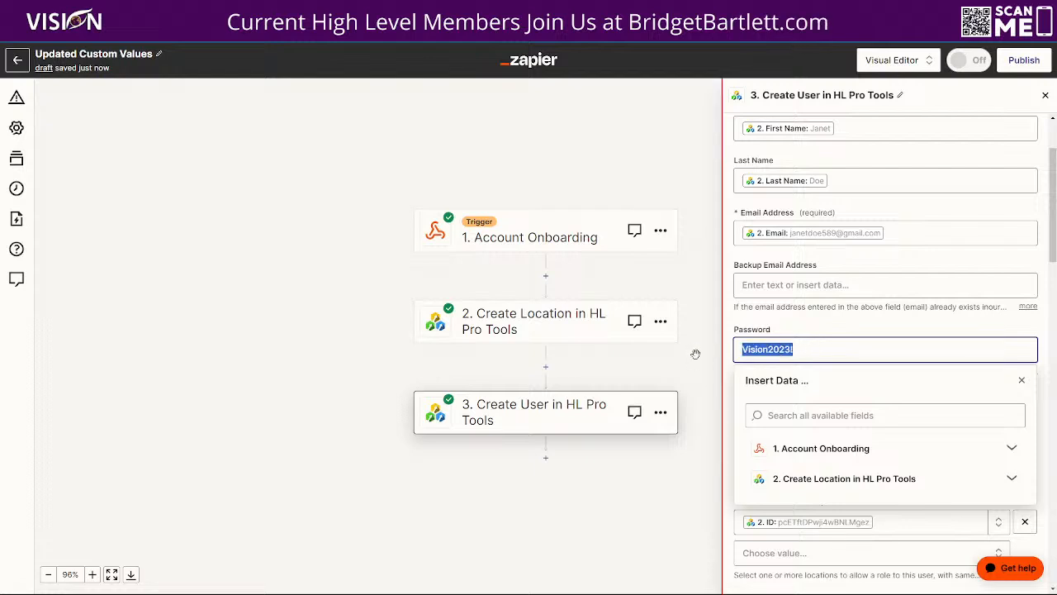
{"action": "left_click", "coordinate": [817, 328]}
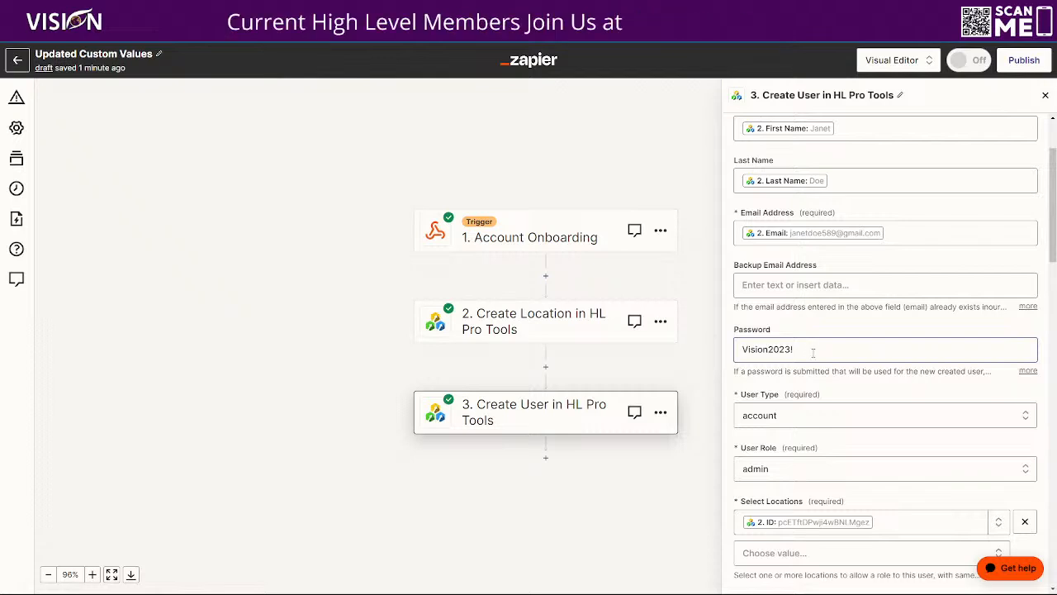
Check the available User Type and User Role options in the Create User step without changing the selections
{"action": "scroll", "coordinate": [805, 348], "scroll_direction": "down", "scroll_amount": 1}
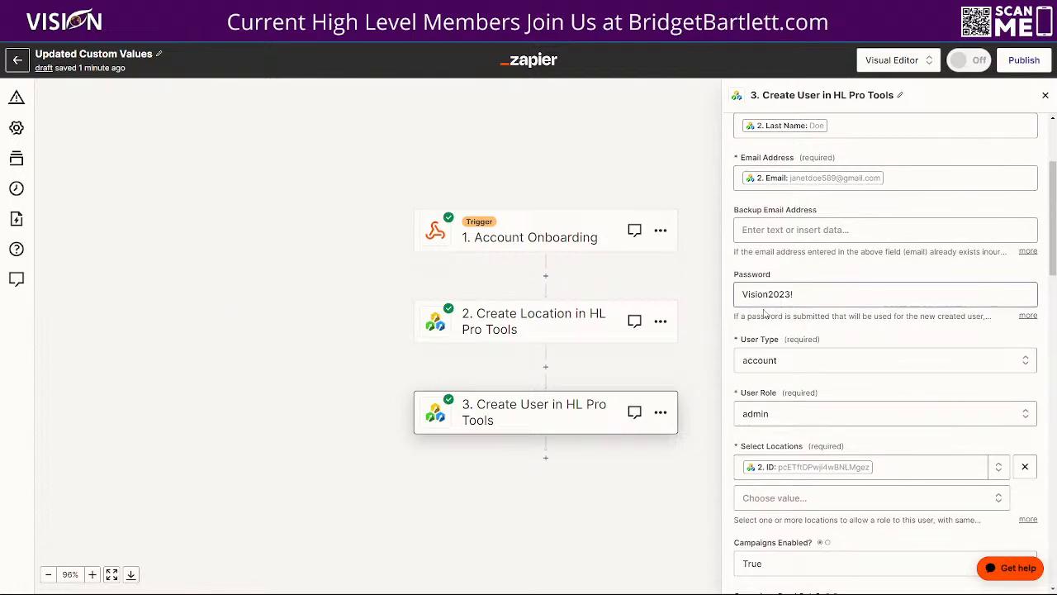
{"action": "left_click", "coordinate": [769, 367]}
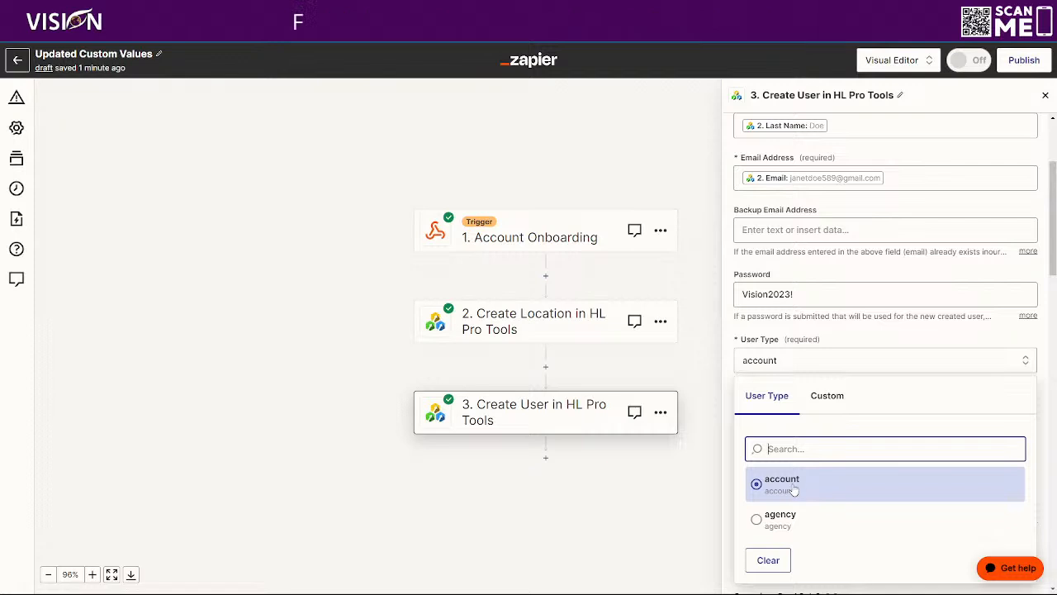
{"action": "left_click", "coordinate": [835, 335]}
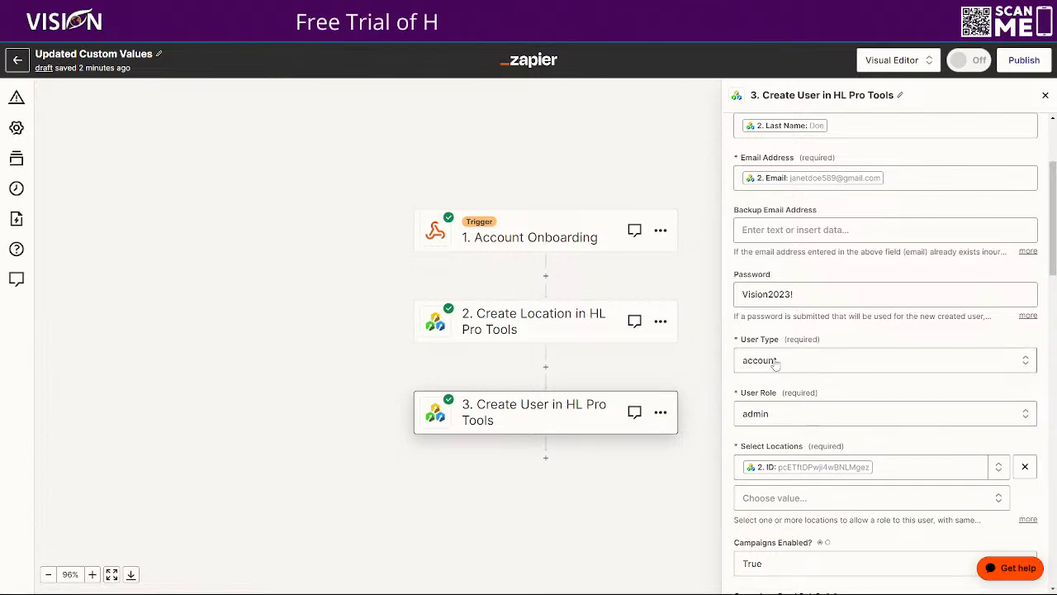
{"action": "left_click", "coordinate": [760, 419]}
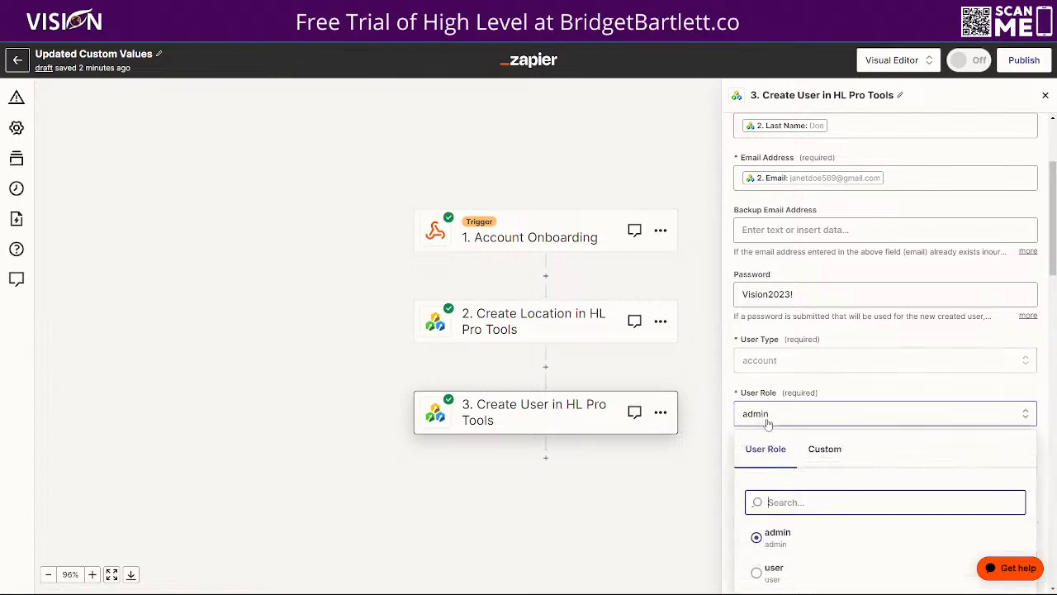
{"action": "left_click", "coordinate": [838, 389]}
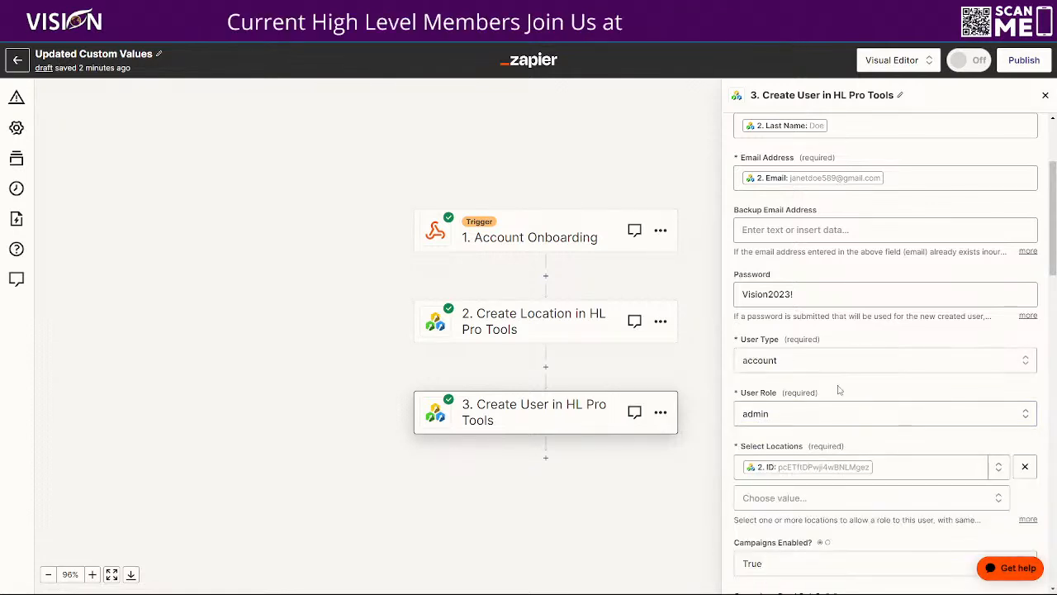
Check the Select Locations field's custom data sources, including the Create Location step, and close the list
{"action": "scroll", "coordinate": [843, 398], "scroll_direction": "down", "scroll_amount": 2}
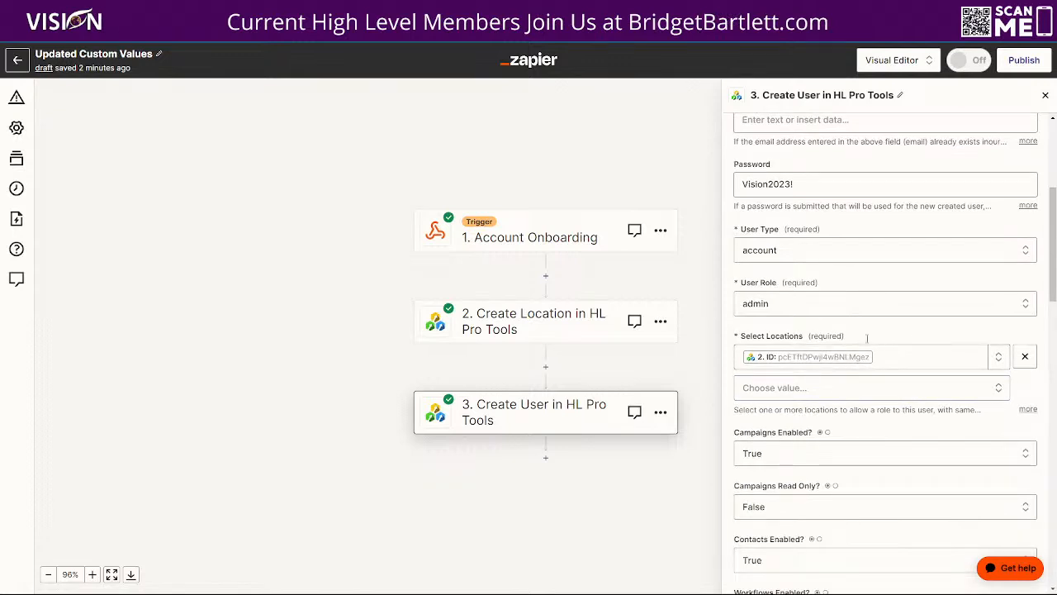
{"action": "left_click", "coordinate": [910, 359]}
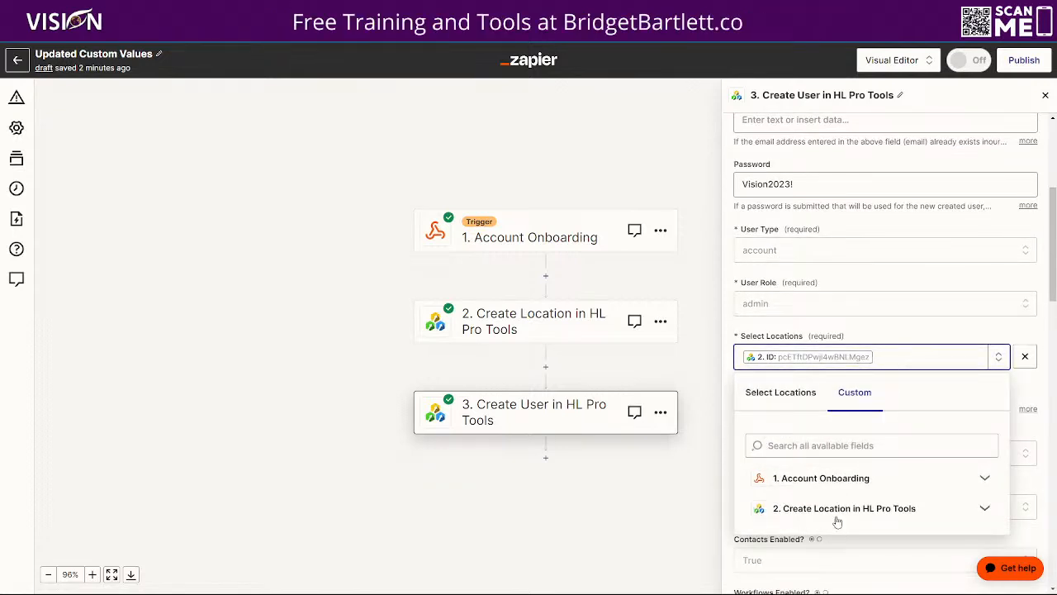
{"action": "left_click", "coordinate": [907, 325]}
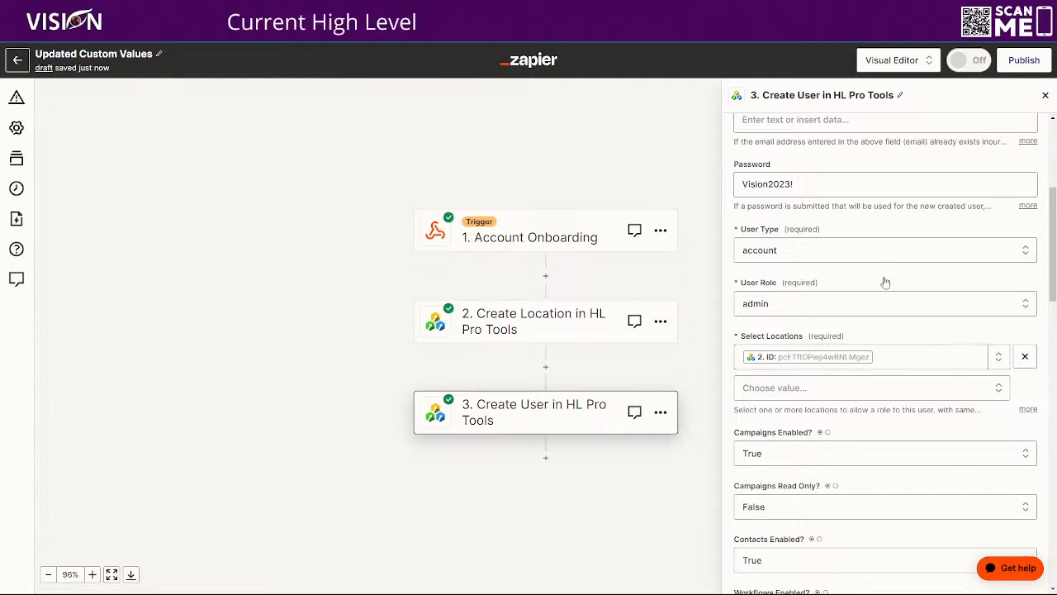
Review all Create User action fields from the name and email mappings through the feature permissions down to Marketing Enabled
{"action": "scroll", "coordinate": [875, 281], "scroll_direction": "up", "scroll_amount": 2}
{"action": "scroll", "coordinate": [874, 278], "scroll_direction": "up", "scroll_amount": 2}
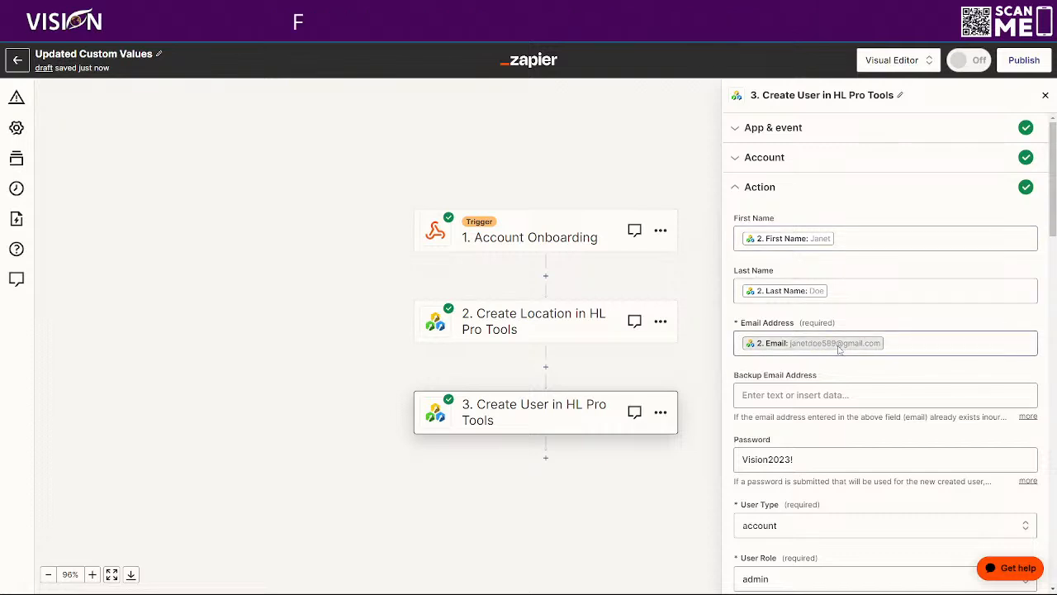
{"action": "scroll", "coordinate": [820, 242], "scroll_direction": "down", "scroll_amount": 2}
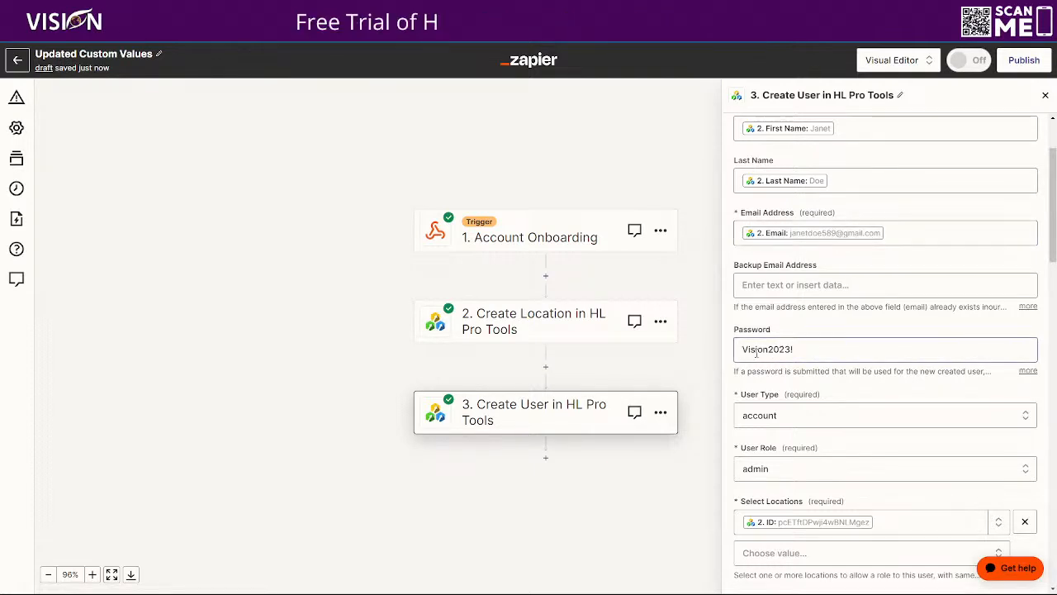
{"action": "scroll", "coordinate": [826, 369], "scroll_direction": "down", "scroll_amount": 3}
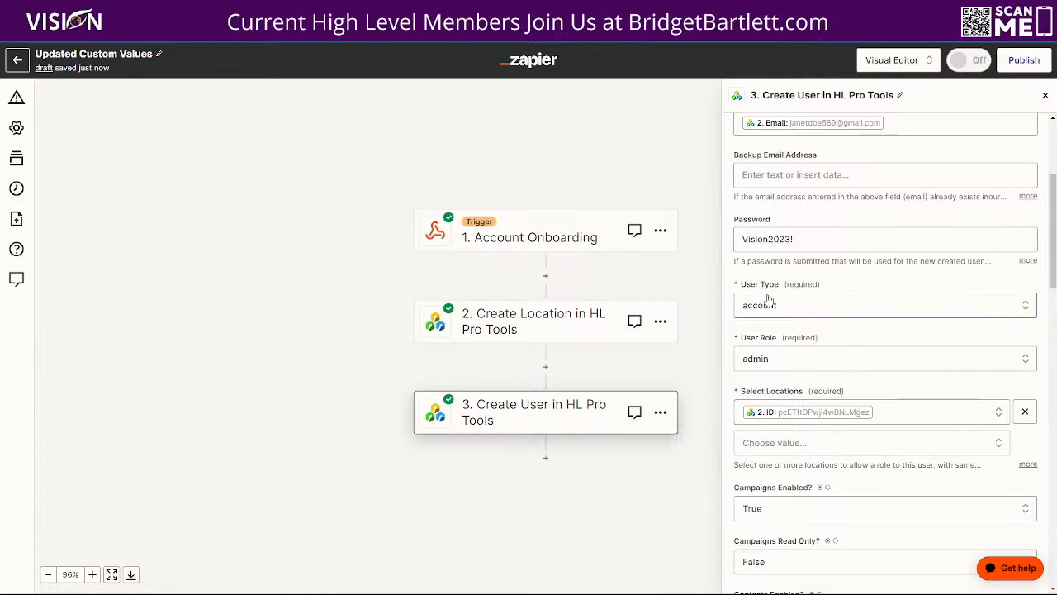
{"action": "scroll", "coordinate": [919, 354], "scroll_direction": "down", "scroll_amount": 3}
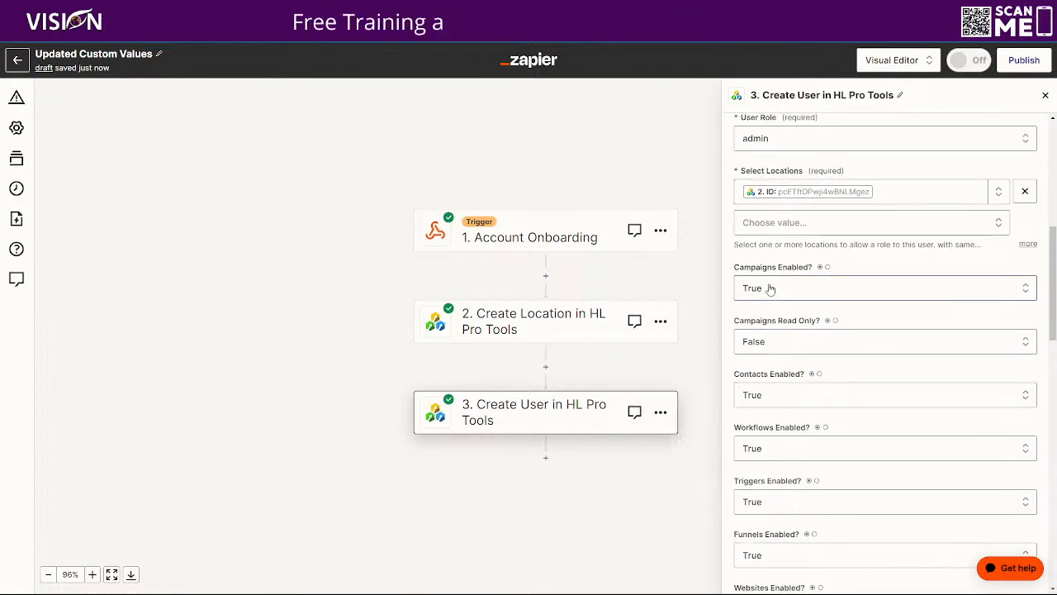
{"action": "scroll", "coordinate": [867, 241], "scroll_direction": "down", "scroll_amount": 1}
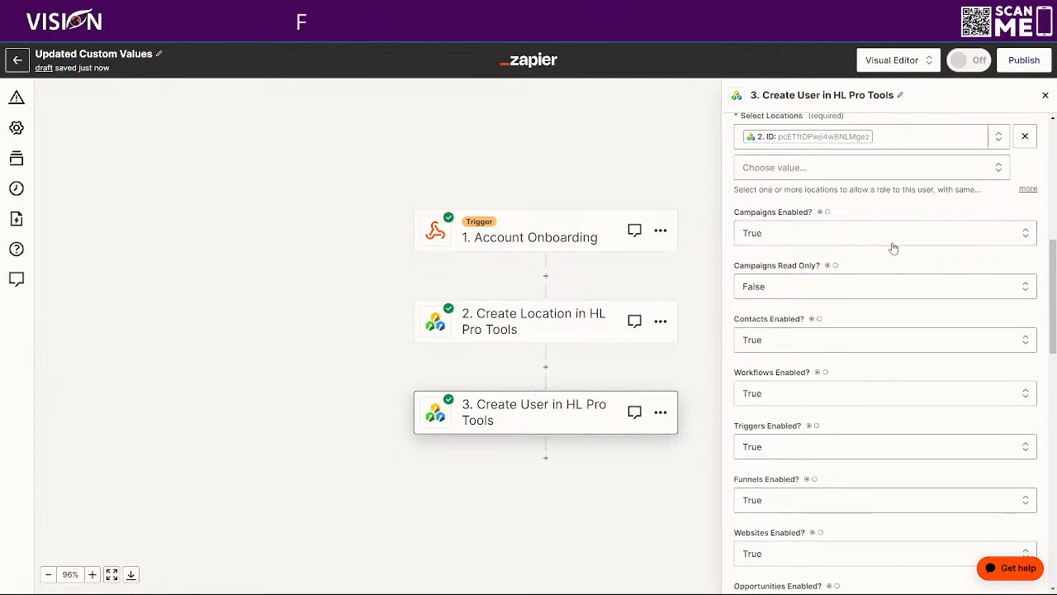
{"action": "scroll", "coordinate": [913, 330], "scroll_direction": "down", "scroll_amount": 4}
{"action": "scroll", "coordinate": [913, 264], "scroll_direction": "down", "scroll_amount": 7}
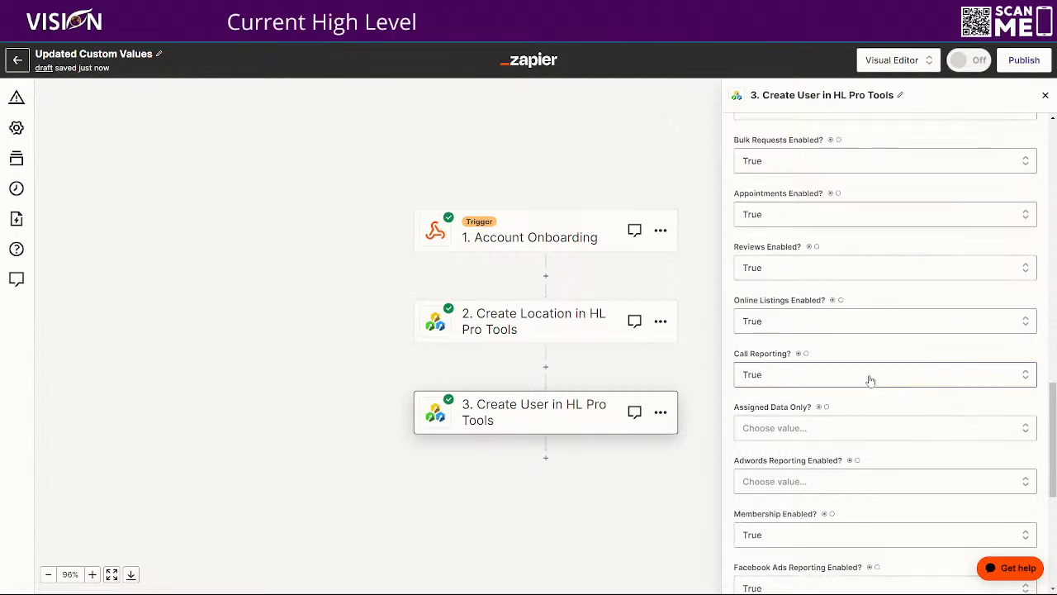
{"action": "scroll", "coordinate": [869, 378], "scroll_direction": "down", "scroll_amount": 4}
{"action": "scroll", "coordinate": [879, 327], "scroll_direction": "down", "scroll_amount": 2}
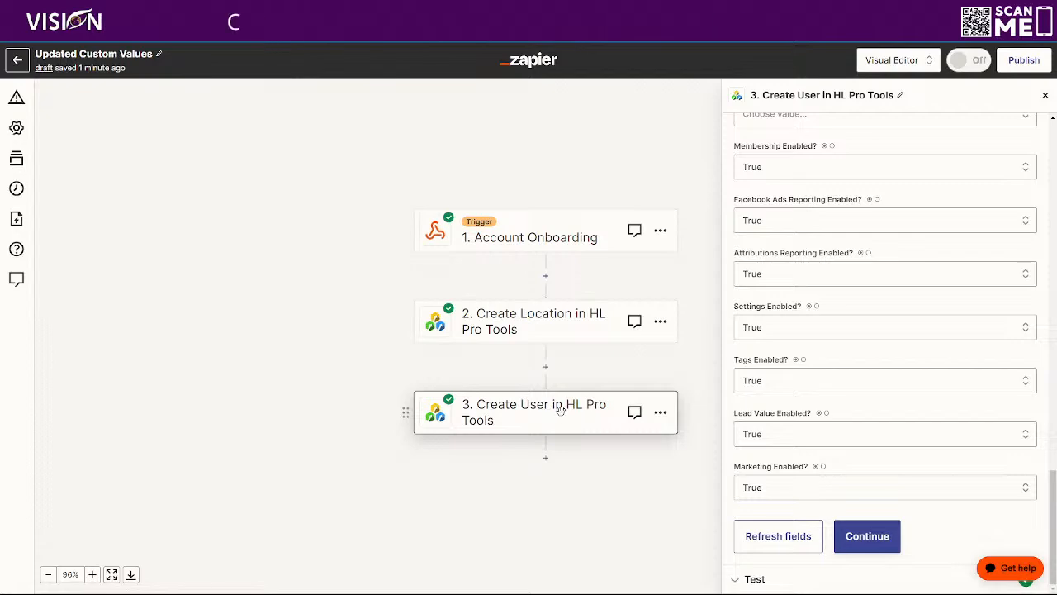
Try to publish the Updated Custom Values Zap and dismiss the multi-step plan upgrade offer
{"action": "left_click", "coordinate": [1026, 63]}
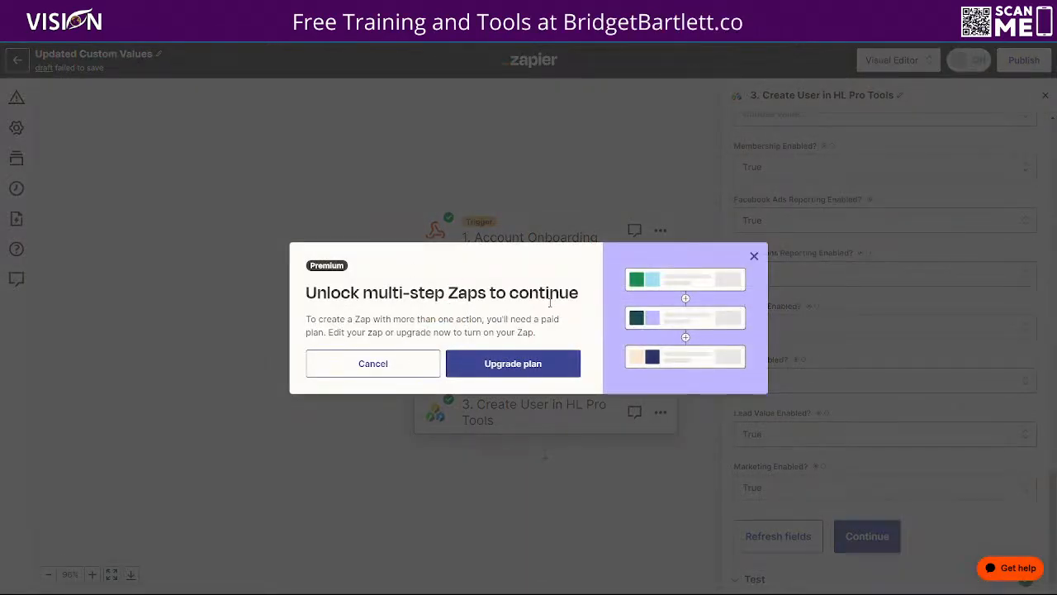
{"action": "left_click", "coordinate": [753, 256]}
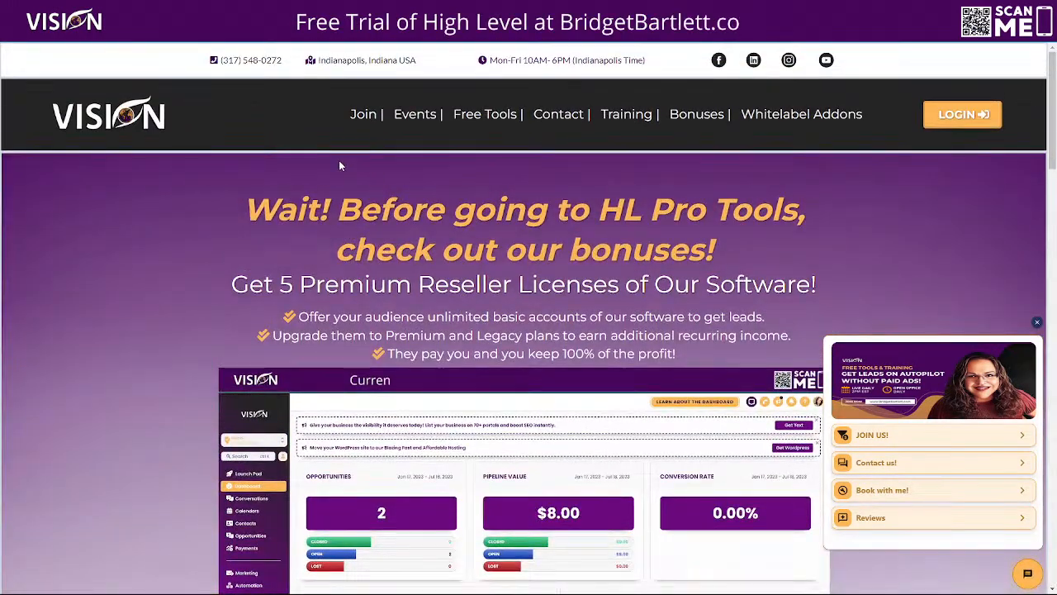
Switch to the Vision website, look through its HL Pro Tools bonuses page and open the HL Pro Tools affiliate offer
{"action": "mouse_move", "coordinate": [794, 115]}
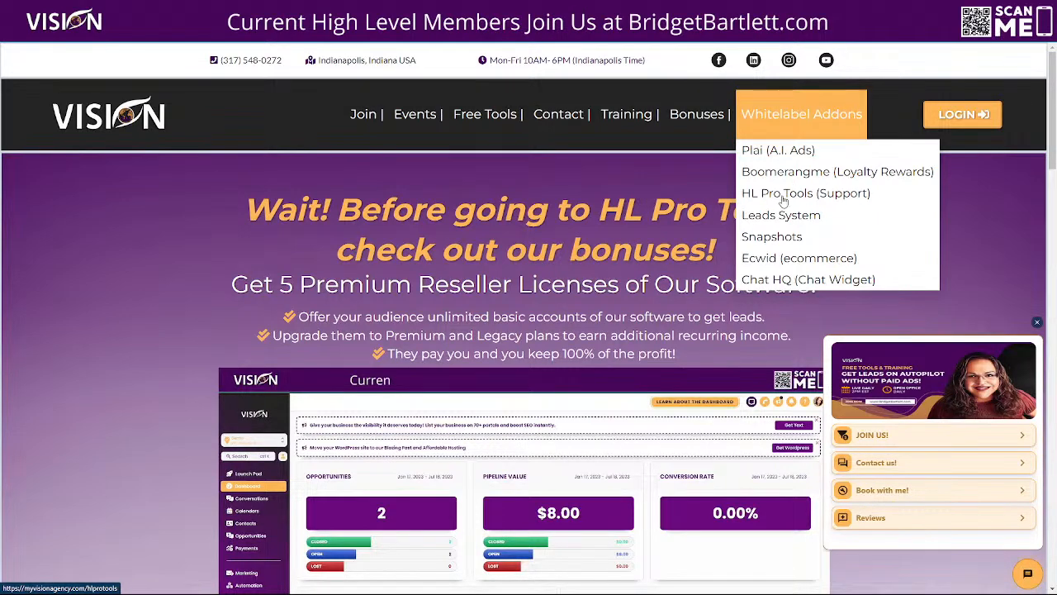
{"action": "scroll", "coordinate": [613, 215], "scroll_direction": "down", "scroll_amount": 15}
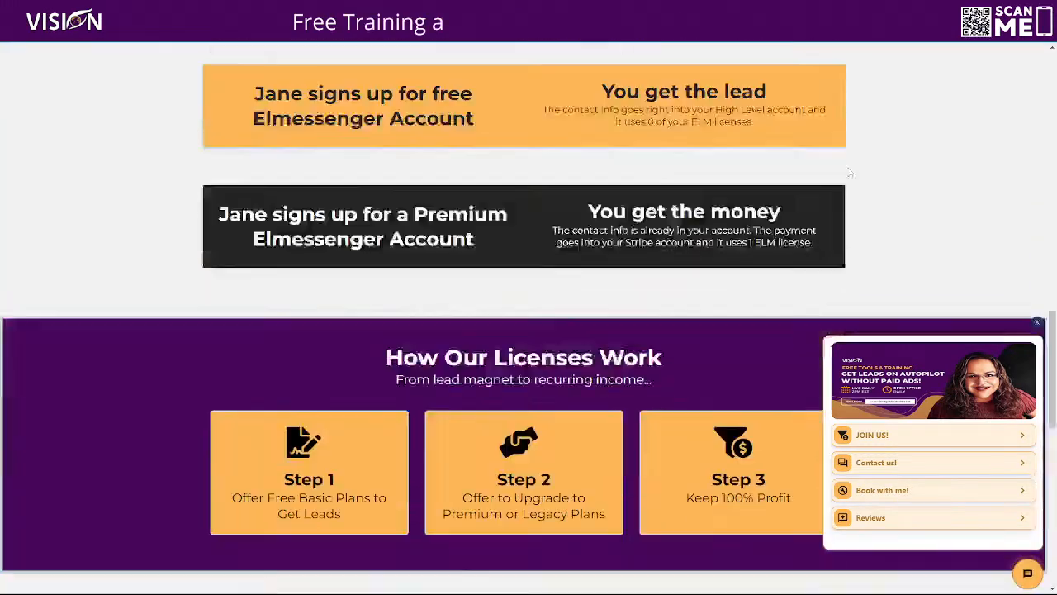
{"action": "scroll", "coordinate": [613, 215], "scroll_direction": "down", "scroll_amount": 5}
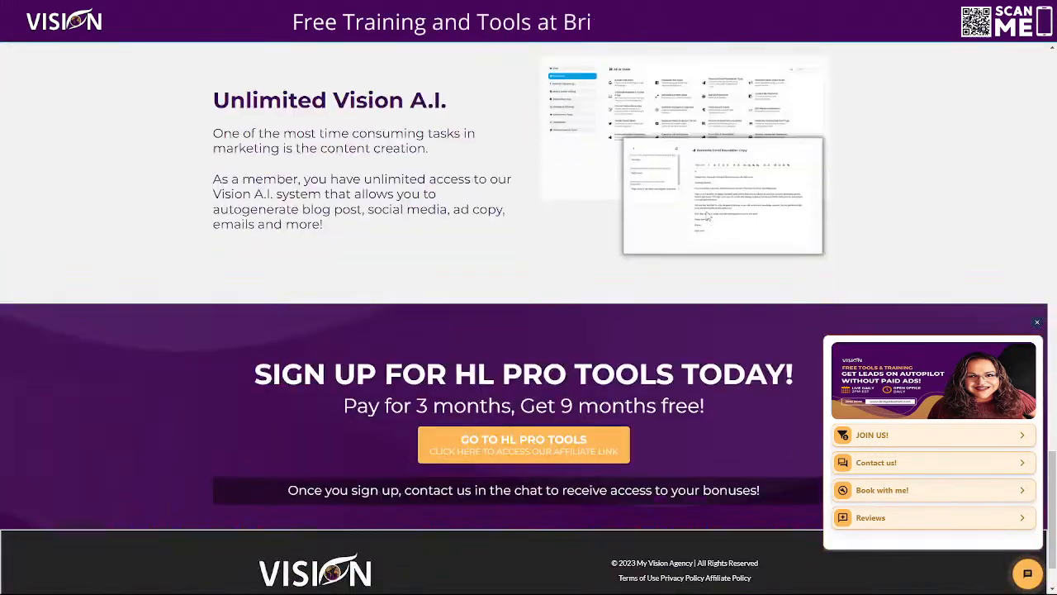
{"action": "left_click", "coordinate": [522, 450]}
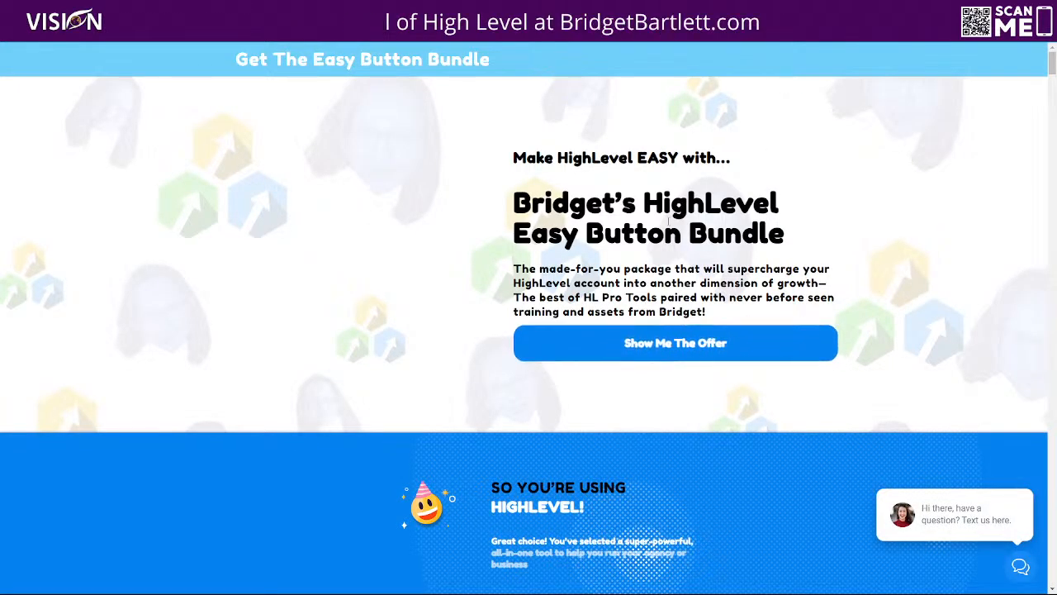
Look through the HighLevel Easy Button Bundle offer for what HL Pro Tools includes, down to the HL Pro Tools Zap section
{"action": "scroll", "coordinate": [652, 229], "scroll_direction": "down", "scroll_amount": 1}
{"action": "scroll", "coordinate": [652, 229], "scroll_direction": "down", "scroll_amount": 15}
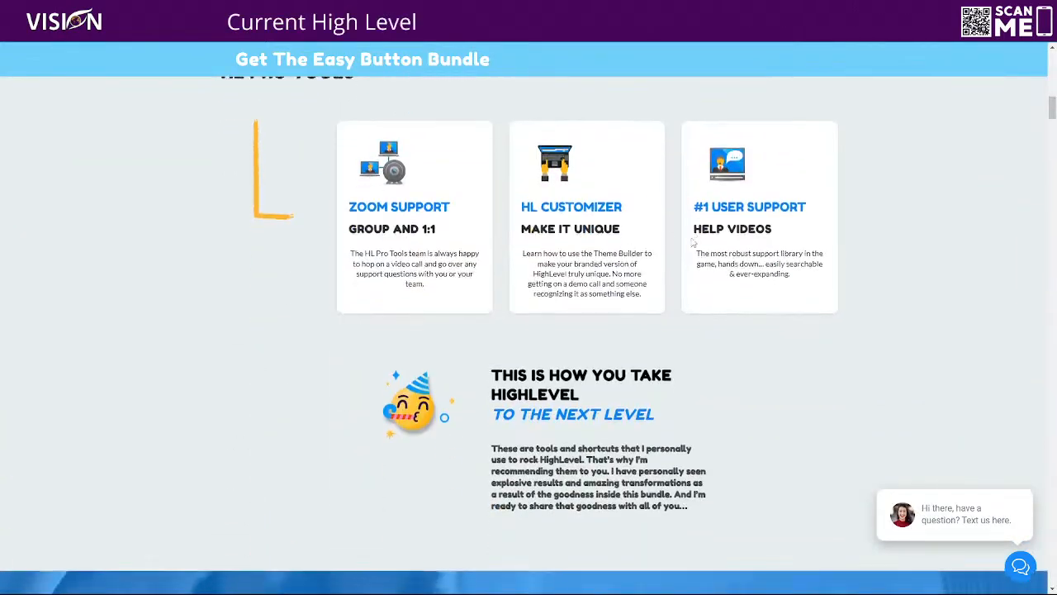
{"action": "scroll", "coordinate": [721, 238], "scroll_direction": "down", "scroll_amount": 10}
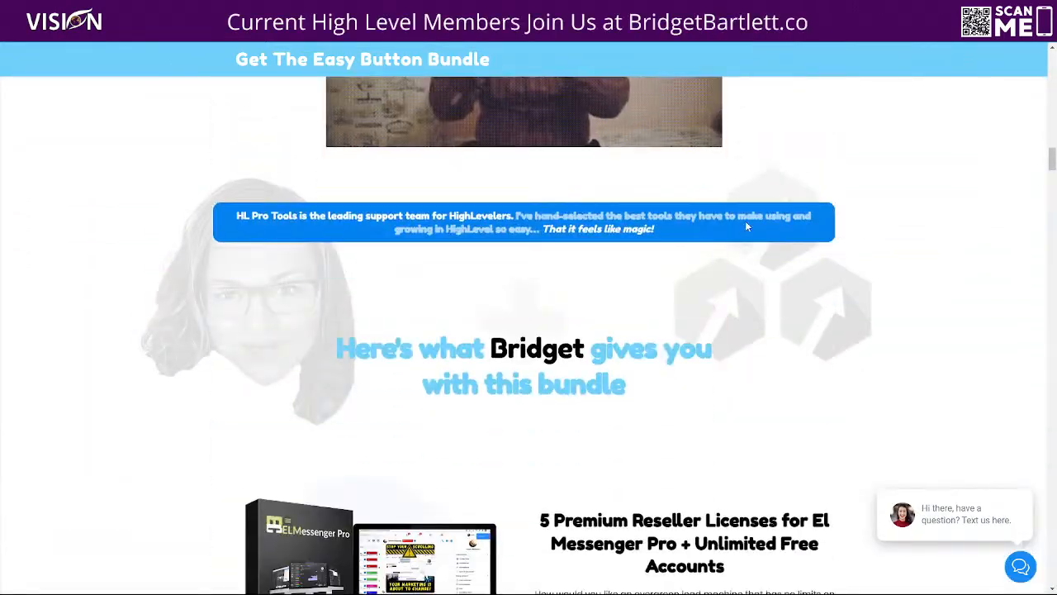
{"action": "scroll", "coordinate": [746, 224], "scroll_direction": "down", "scroll_amount": 5}
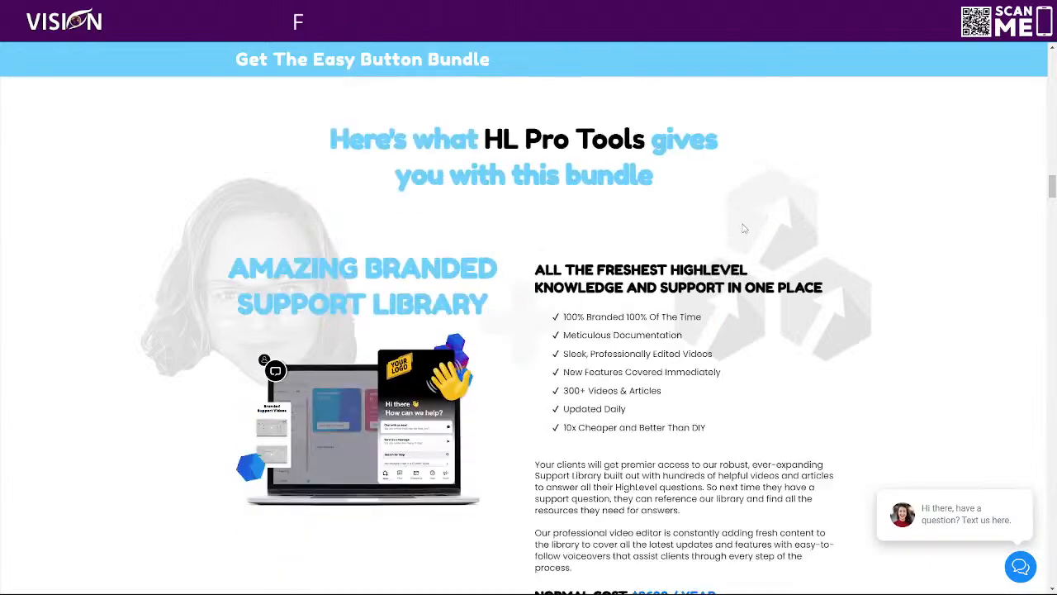
{"action": "scroll", "coordinate": [743, 229], "scroll_direction": "down", "scroll_amount": 8}
{"action": "scroll", "coordinate": [731, 226], "scroll_direction": "up", "scroll_amount": 8}
{"action": "scroll", "coordinate": [719, 221], "scroll_direction": "down", "scroll_amount": 7}
{"action": "scroll", "coordinate": [719, 221], "scroll_direction": "down", "scroll_amount": 5}
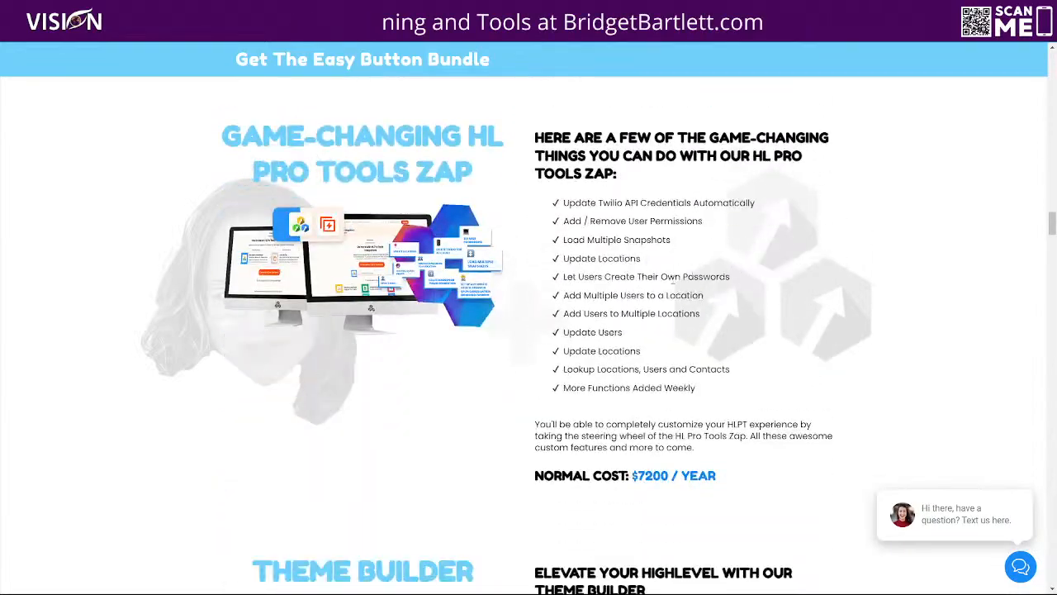
Look through the Theme Builder section and the HighLevel Tech Trainings bonus of the Easy Button Bundle offer
{"action": "scroll", "coordinate": [661, 274], "scroll_direction": "down", "scroll_amount": 9}
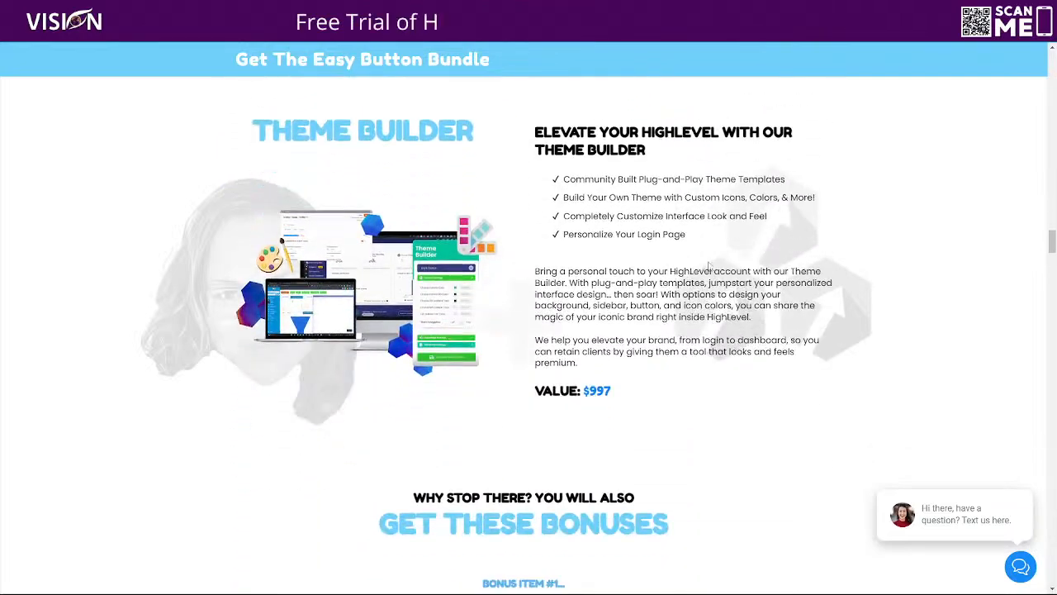
{"action": "scroll", "coordinate": [705, 270], "scroll_direction": "down", "scroll_amount": 1}
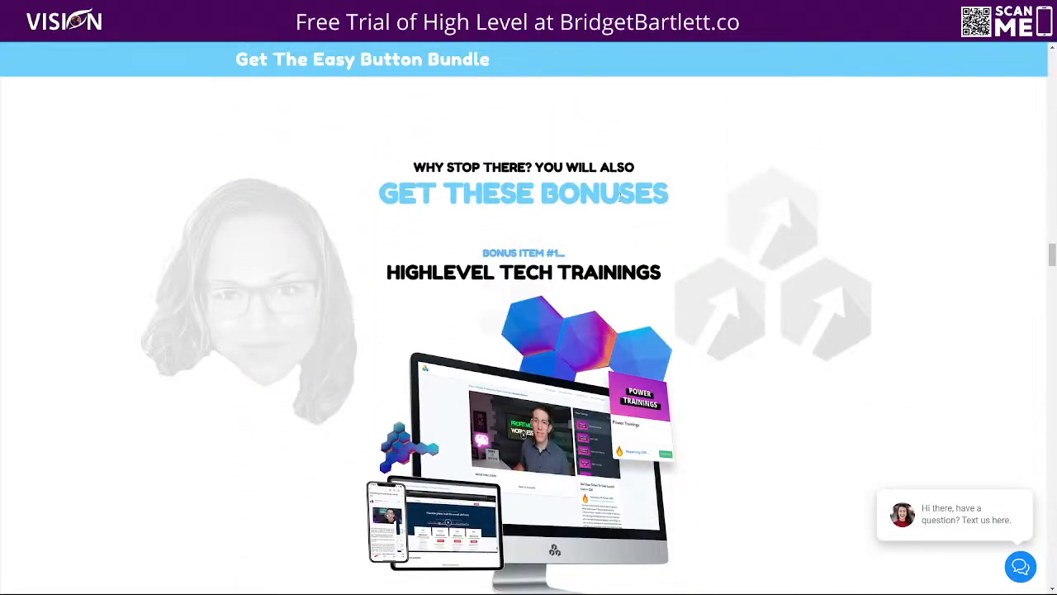
{"action": "scroll", "coordinate": [635, 223], "scroll_direction": "down", "scroll_amount": 5}
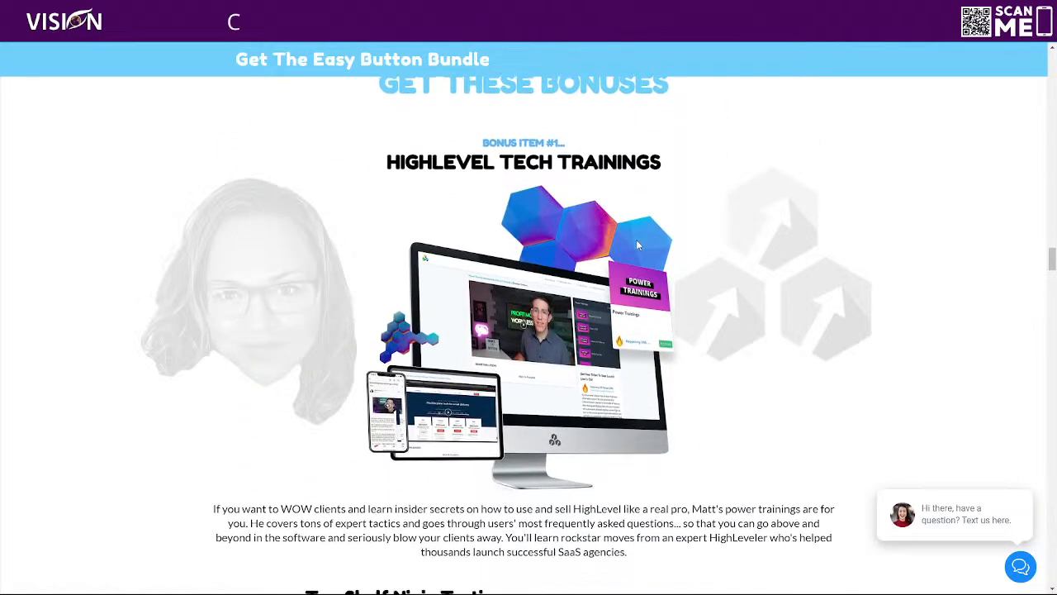
{"action": "scroll", "coordinate": [638, 239], "scroll_direction": "down", "scroll_amount": 6}
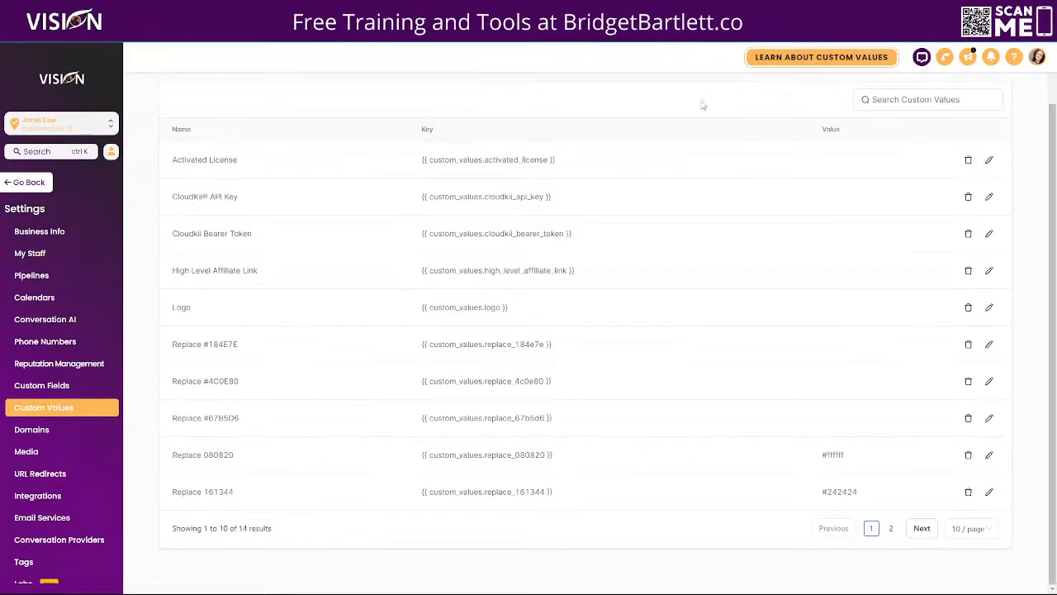
Switch to the sub-account's Custom Values settings and step through the guided tour about custom values
{"action": "left_click", "coordinate": [791, 62]}
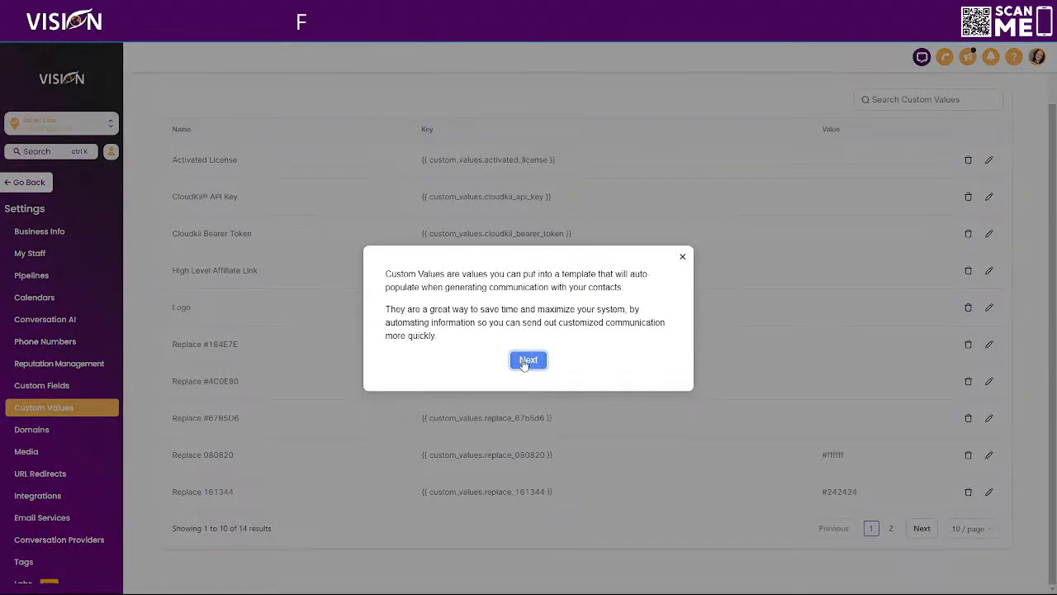
{"action": "left_click", "coordinate": [528, 359]}
{"action": "left_click", "coordinate": [529, 416]}
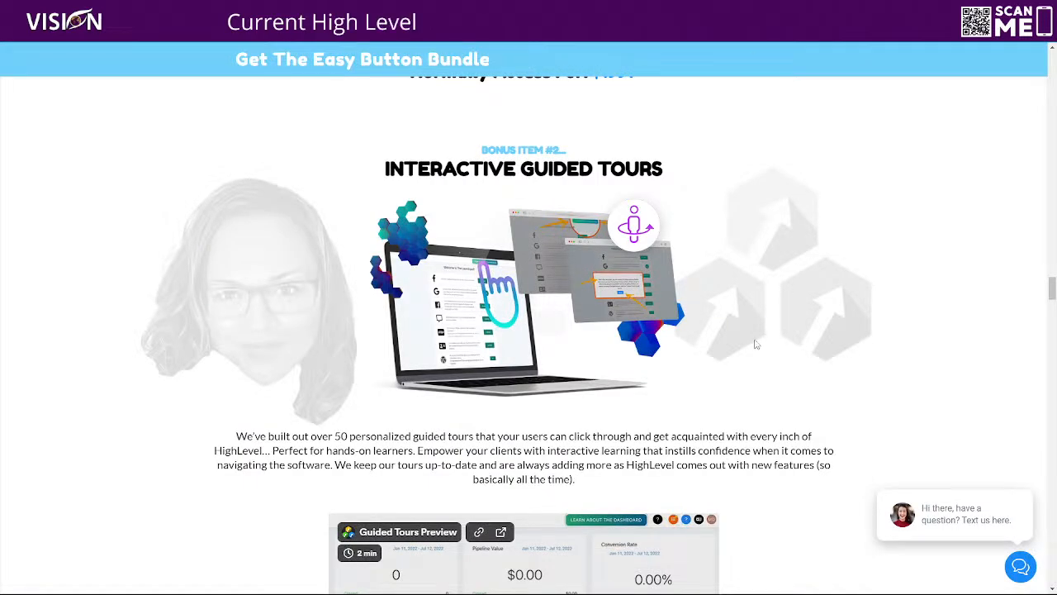
Return to the Easy Button Bundle offer and review it from the Interactive Guided Tours bonus down to the price summary
{"action": "scroll", "coordinate": [760, 337], "scroll_direction": "down", "scroll_amount": 10}
{"action": "scroll", "coordinate": [799, 360], "scroll_direction": "down", "scroll_amount": 15}
{"action": "scroll", "coordinate": [853, 369], "scroll_direction": "down", "scroll_amount": 10}
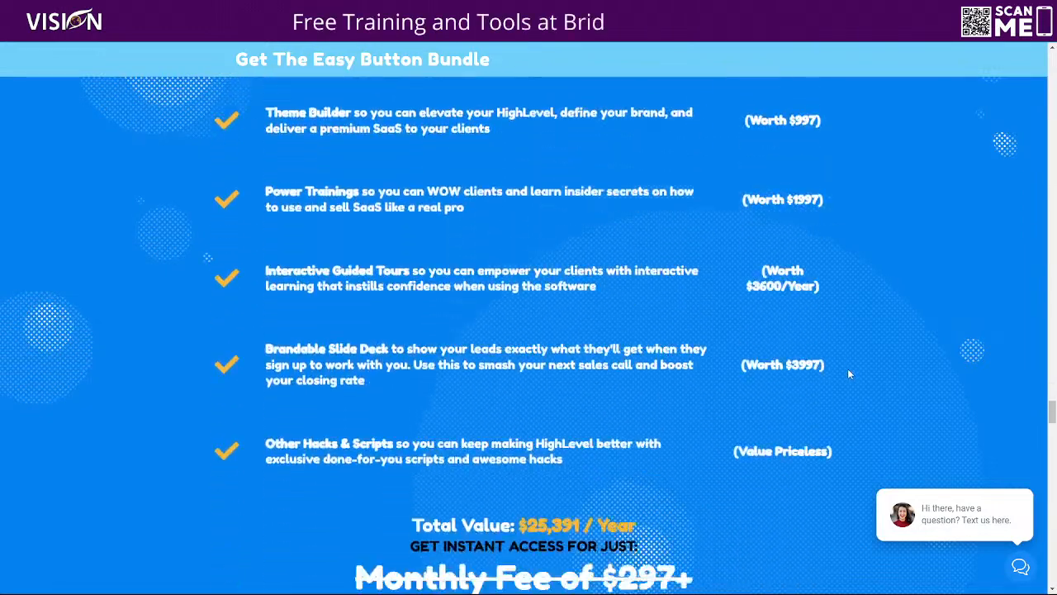
{"action": "scroll", "coordinate": [848, 374], "scroll_direction": "down", "scroll_amount": 3}
{"action": "scroll", "coordinate": [847, 373], "scroll_direction": "down", "scroll_amount": 2}
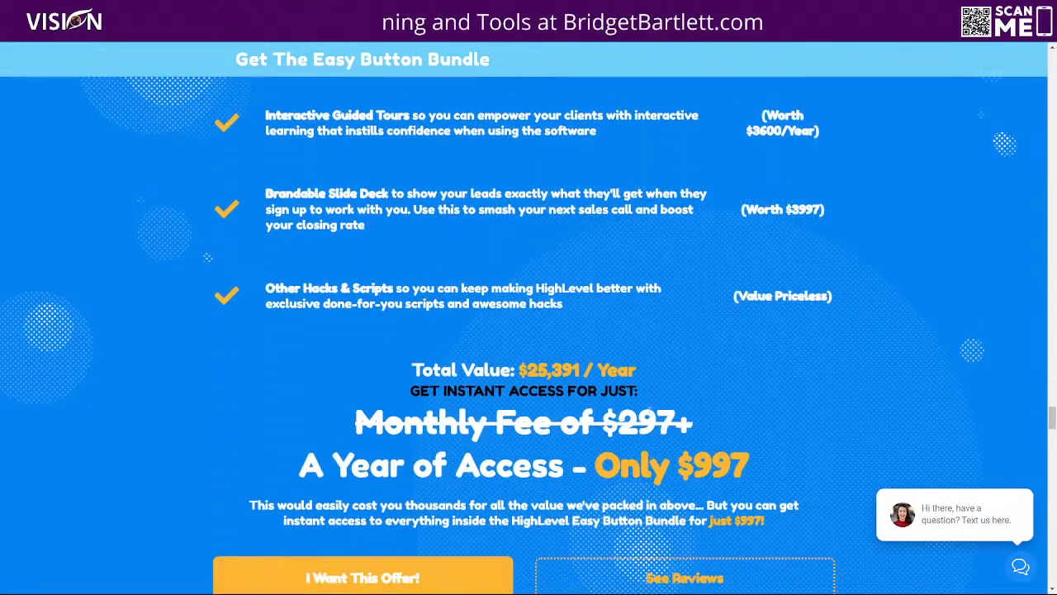
{"action": "scroll", "coordinate": [608, 391], "scroll_direction": "down", "scroll_amount": 3}
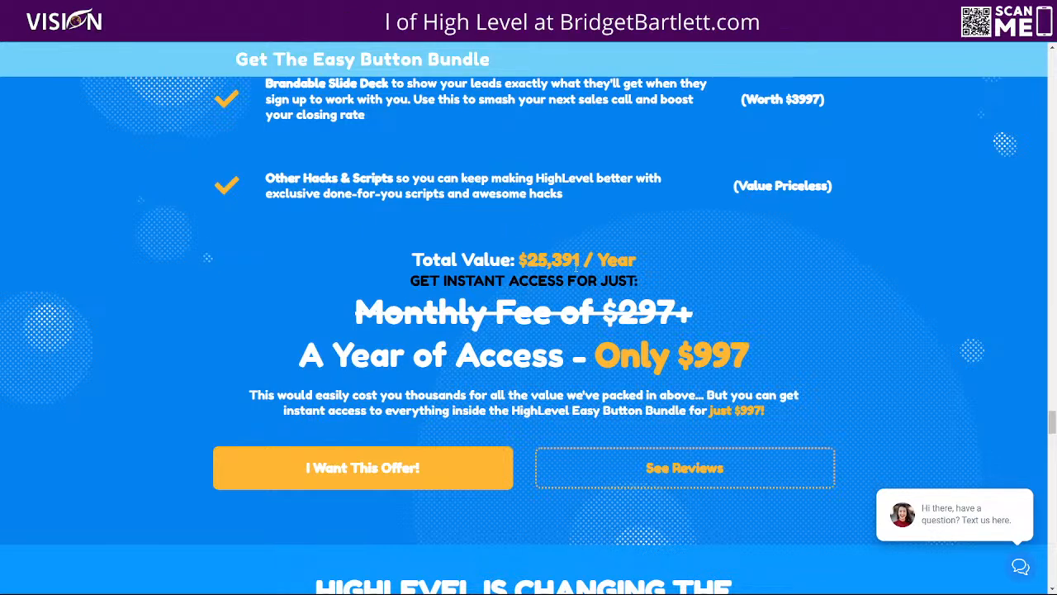
Highlight the price for a year of access, clear the highlight and return to the bonus section on hacks and scripts
{"action": "scroll", "coordinate": [743, 405], "scroll_direction": "up", "scroll_amount": 1}
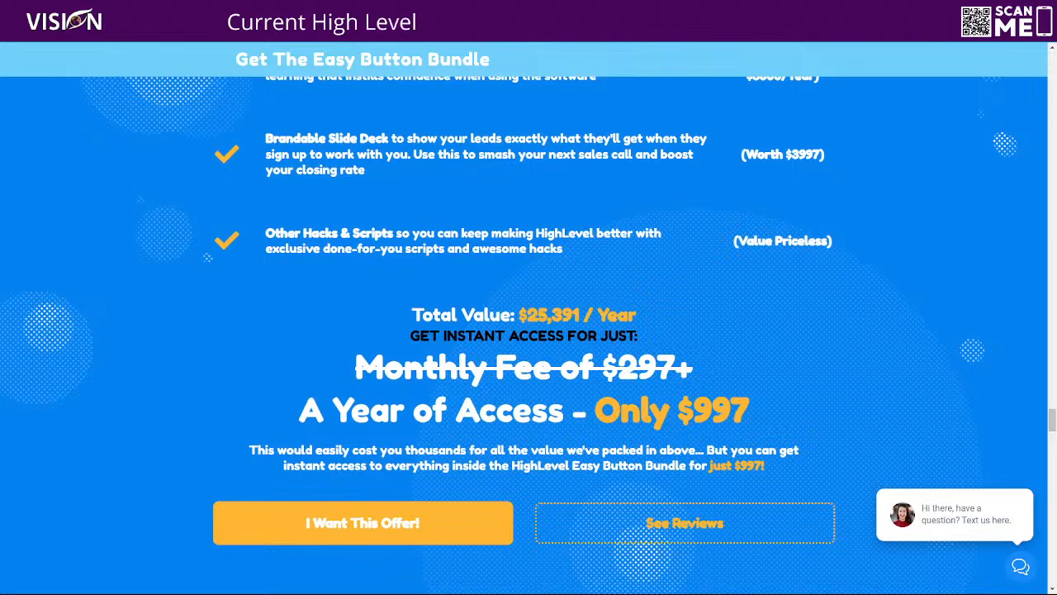
{"action": "left_click_drag", "start_coordinate": [755, 411], "coordinate": [618, 413]}
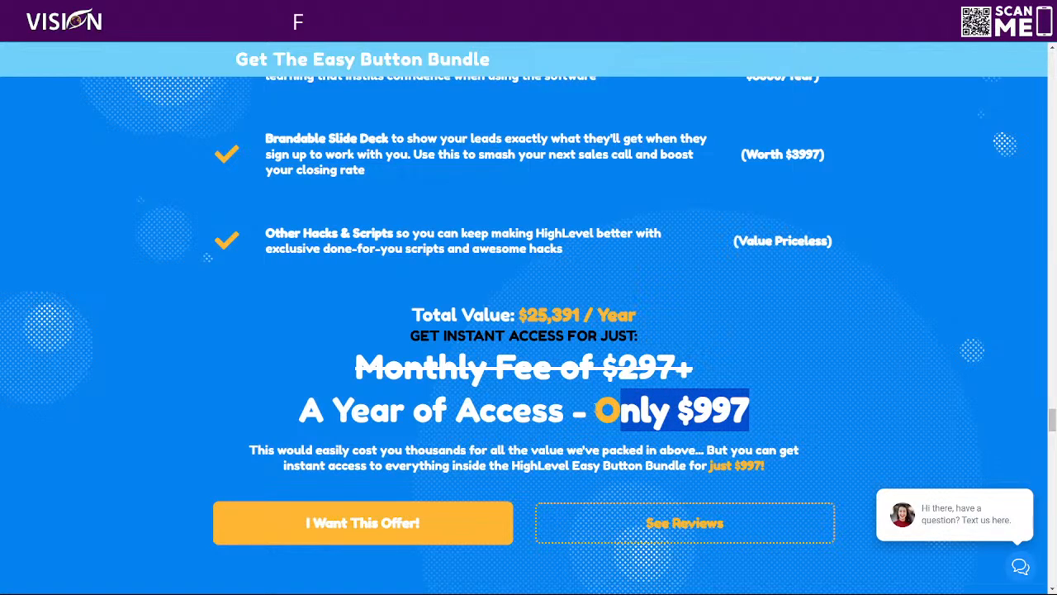
{"action": "left_click", "coordinate": [631, 266]}
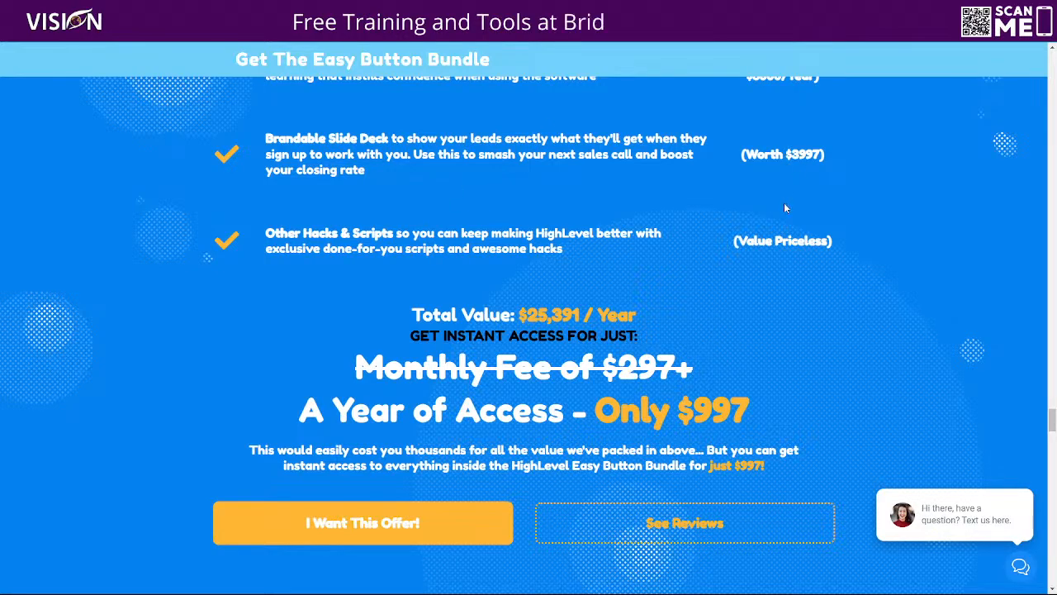
{"action": "scroll", "coordinate": [788, 202], "scroll_direction": "up", "scroll_amount": 10}
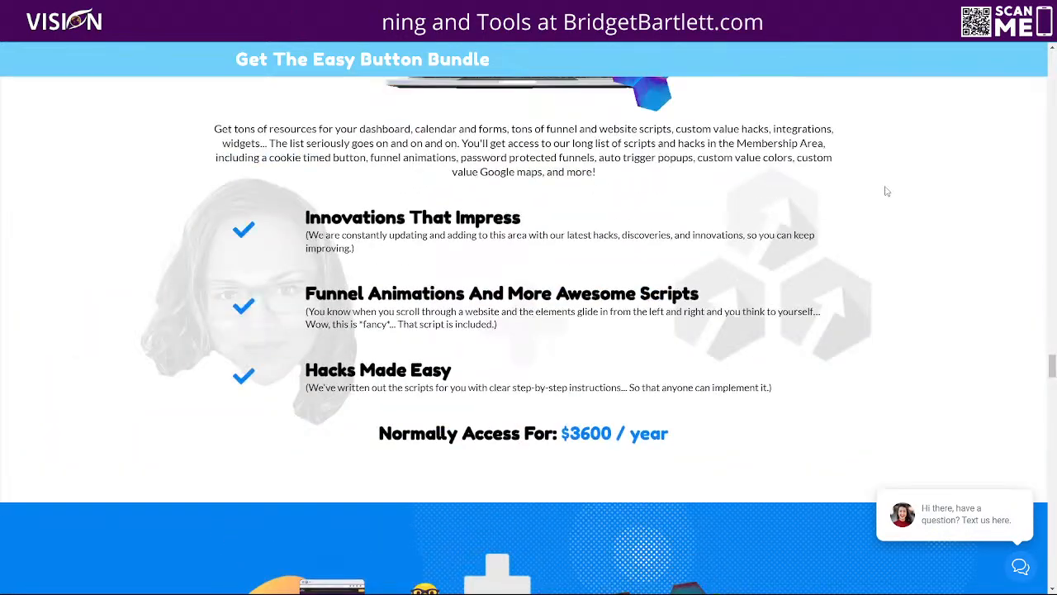
{"action": "scroll", "coordinate": [883, 192], "scroll_direction": "up", "scroll_amount": 1}
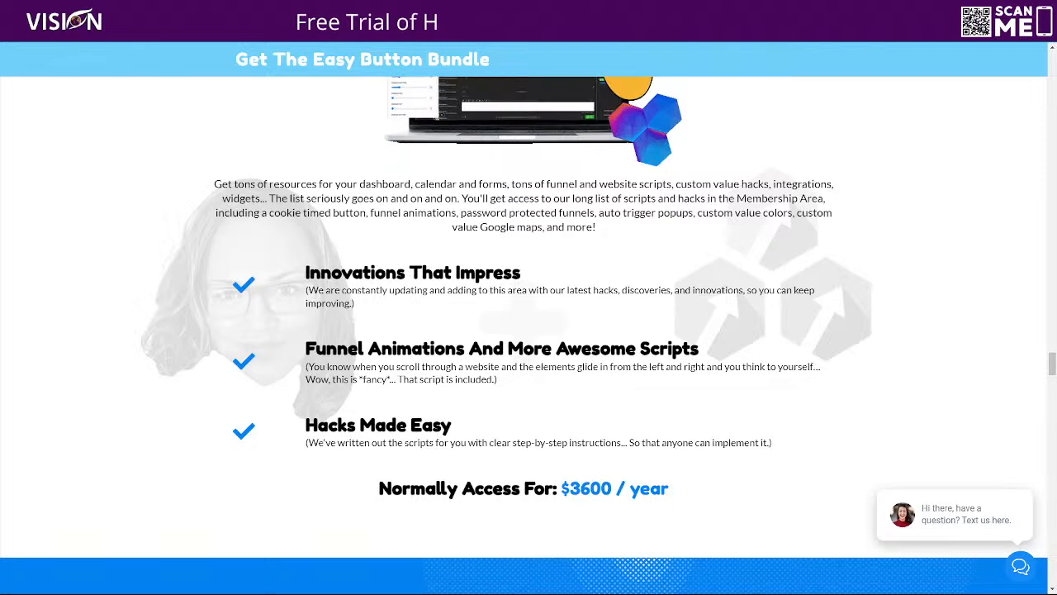